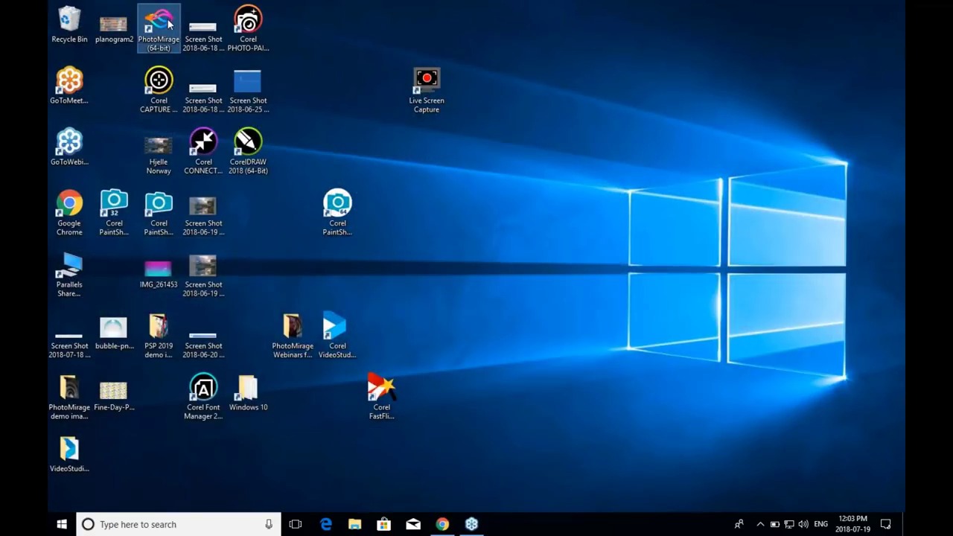
Launch PhotoMirage and browse the What's New and Tutorials pages of its Welcome window.
double_click(169, 24)
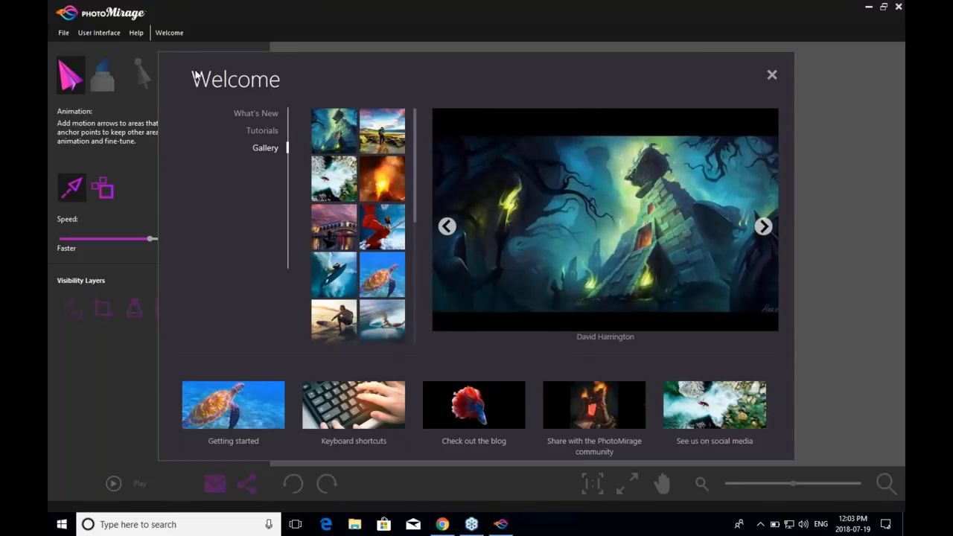
left_click(277, 114)
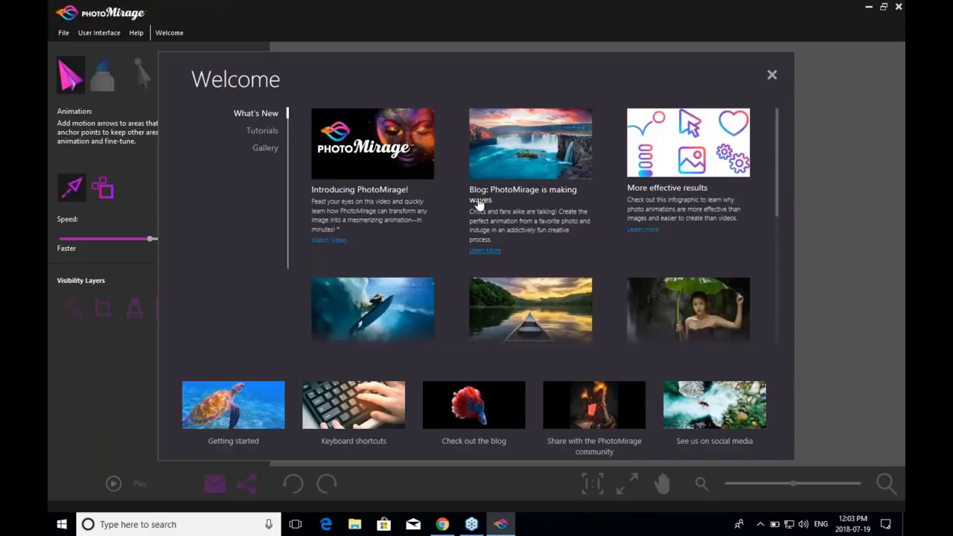
scroll(405, 302, "down", 2)
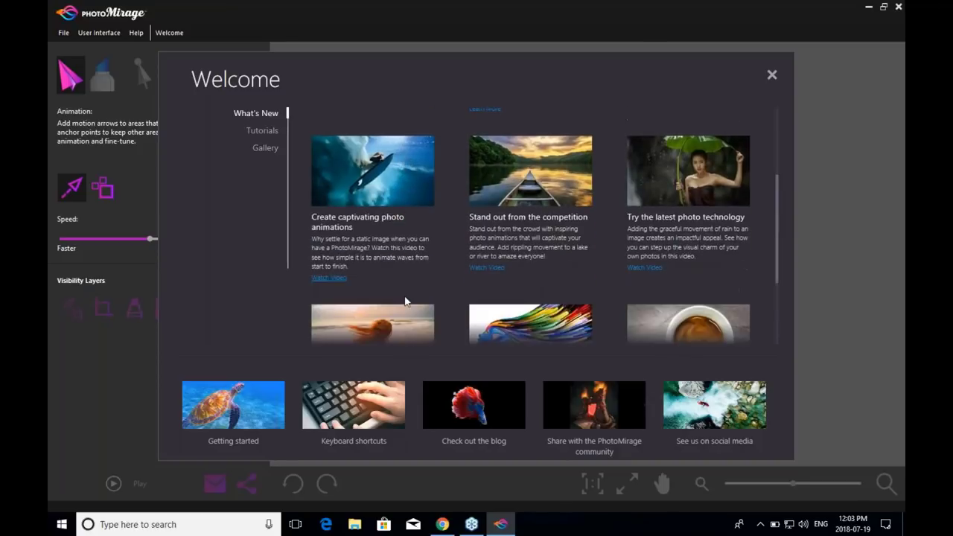
scroll(426, 299, "up", 2)
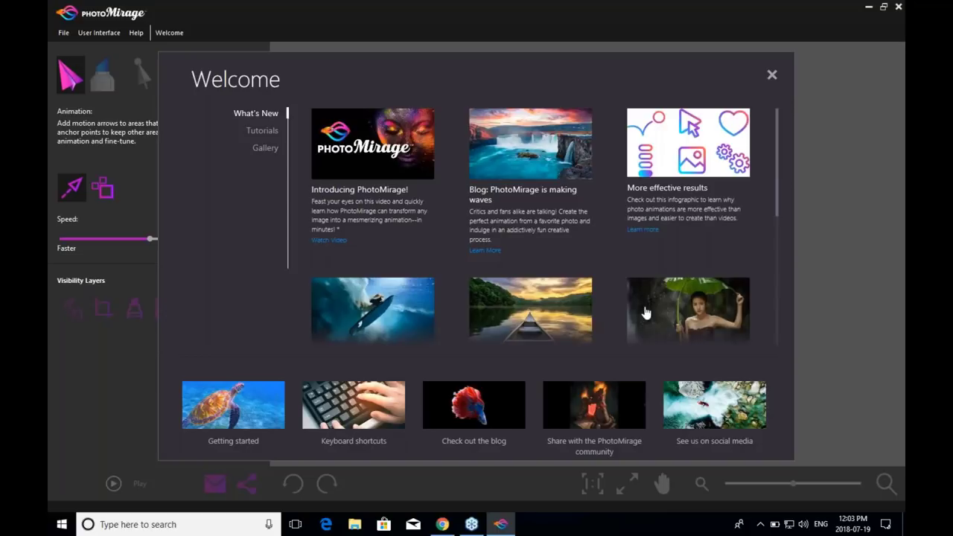
left_click(262, 134)
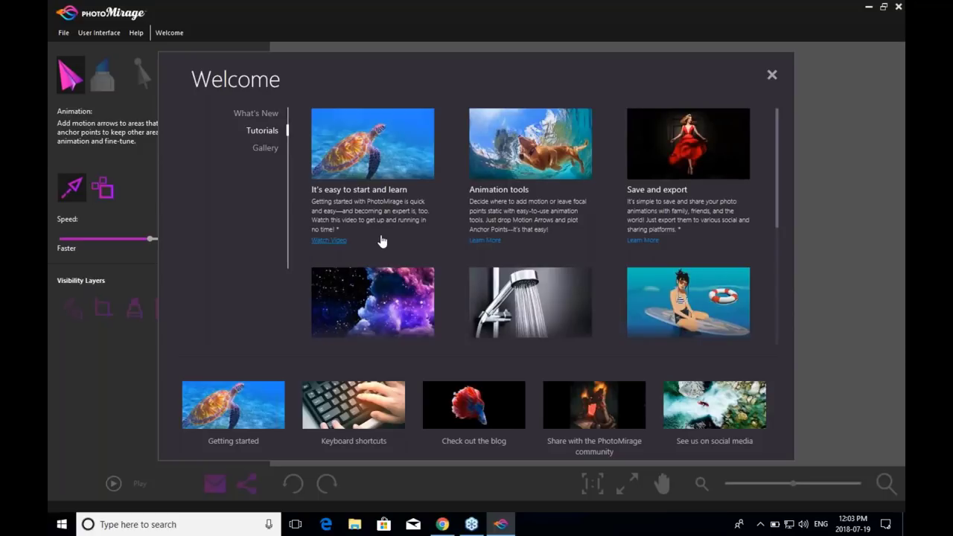
scroll(381, 240, "down", 3)
scroll(381, 240, "up", 3)
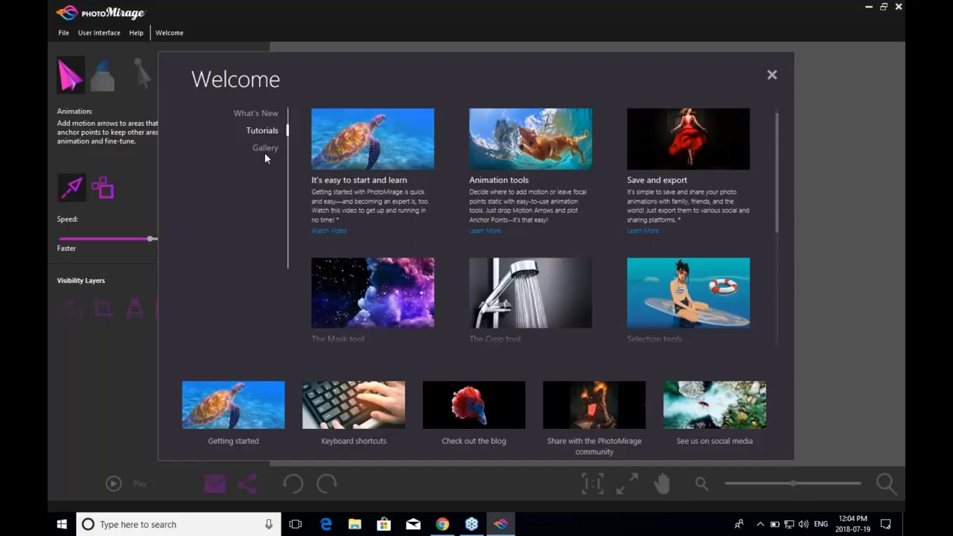
Preview the mountain photographer, sea turtle and snowy portrait samples in the Welcome gallery, and close the Welcome window.
left_click(265, 149)
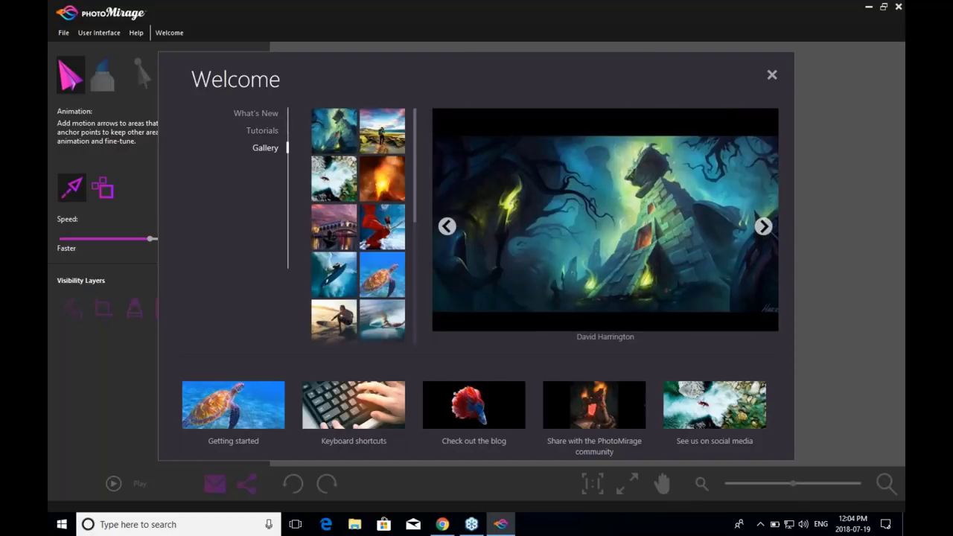
left_click(392, 160)
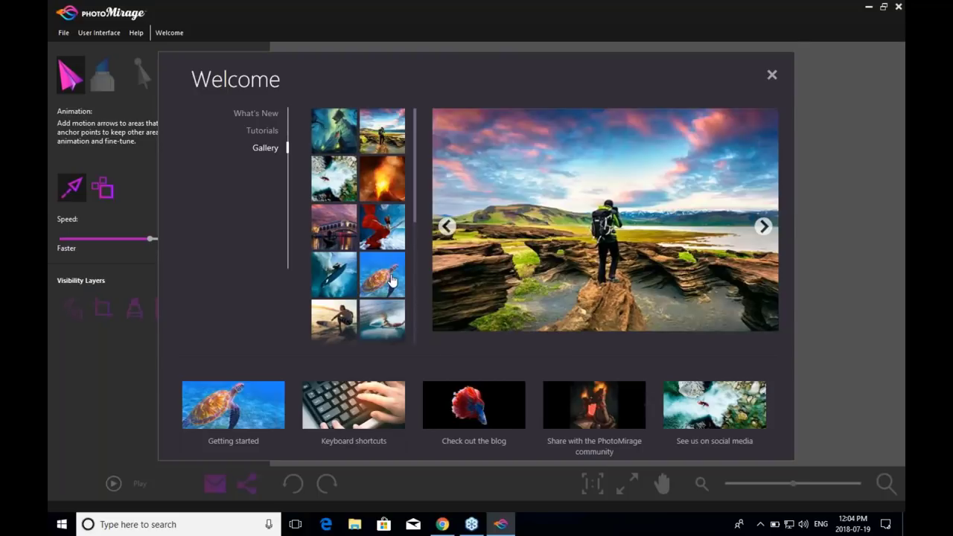
left_click(385, 281)
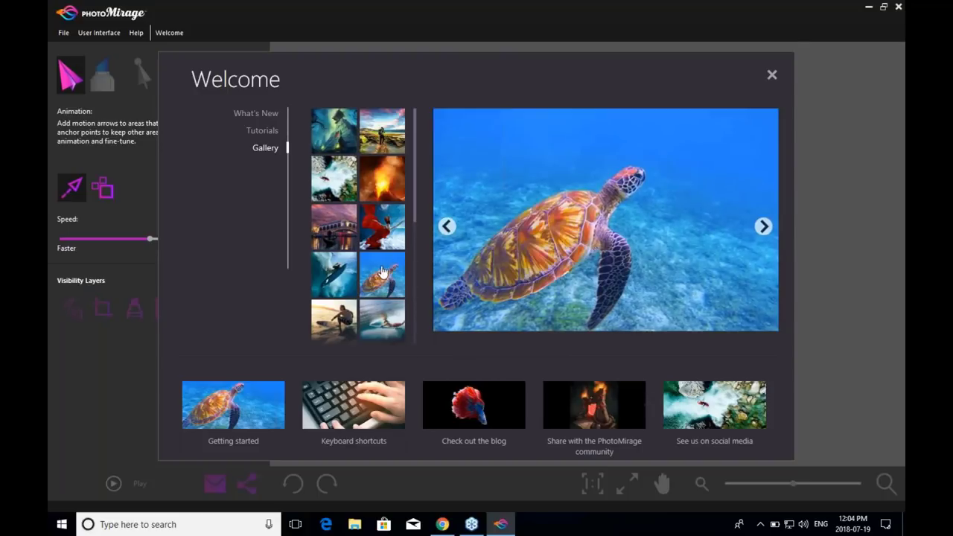
scroll(358, 224, "down", 5)
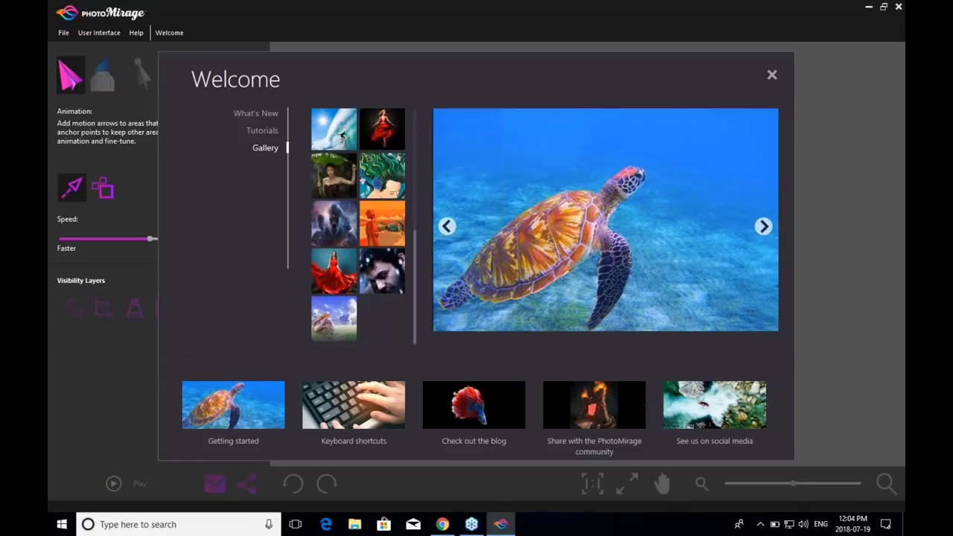
left_click(376, 272)
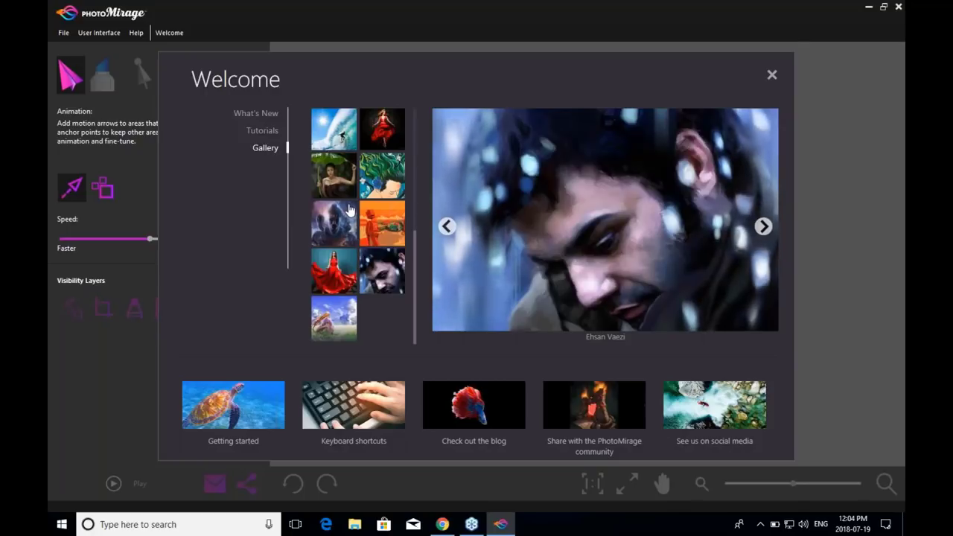
left_click(771, 75)
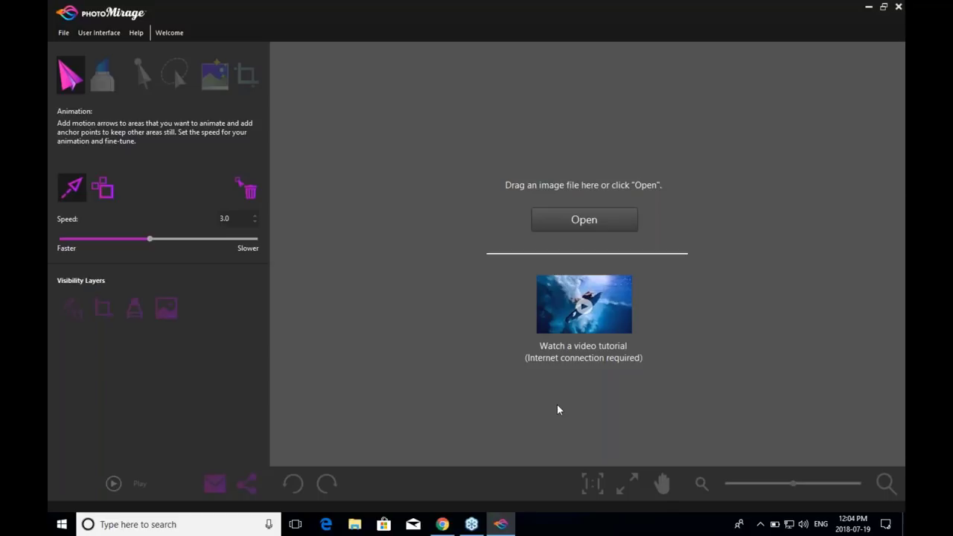
Open the image "2. Photographer on Mountain Top" from the PhotoMirage Webinars folder.
left_click(63, 34)
left_click(65, 51)
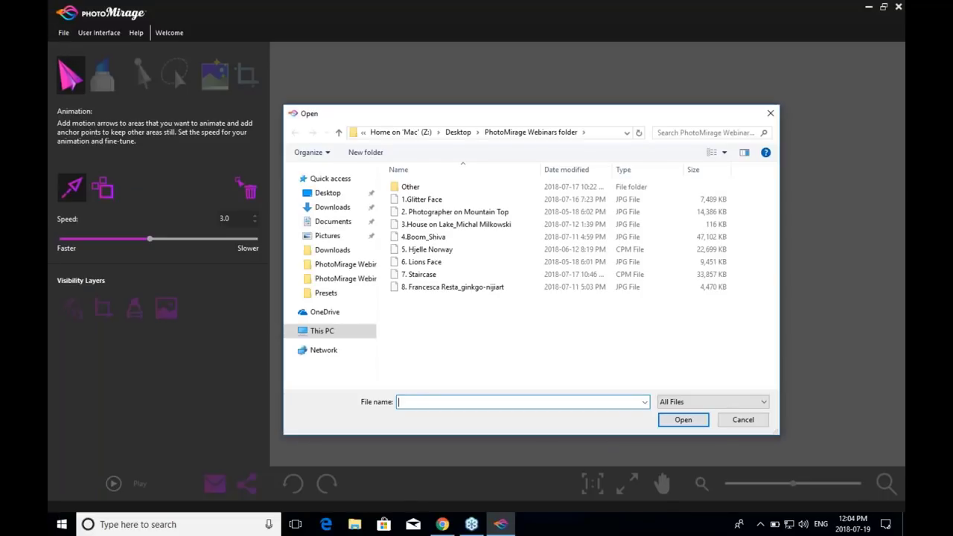
left_click(419, 216)
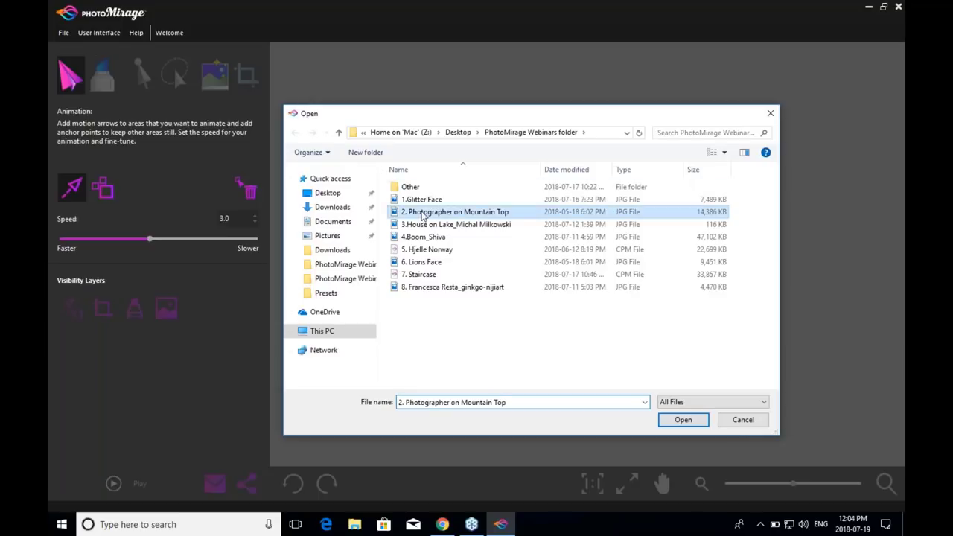
left_click(682, 419)
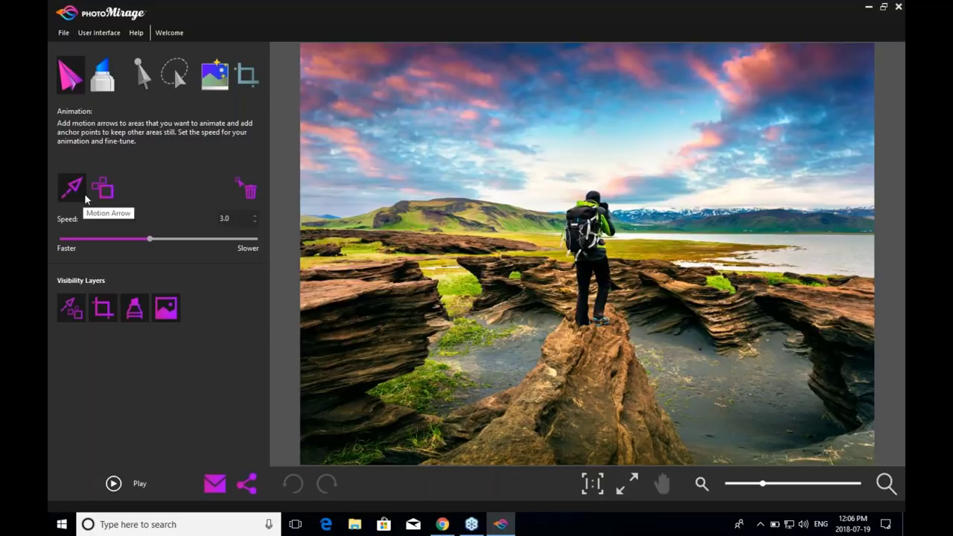
Draw six short, leftward motion arrows spread over the clouds in the left half of the sky.
left_click_drag(383, 80, 376, 83)
left_click_drag(376, 83, 376, 83)
left_click_drag(386, 157, 360, 161)
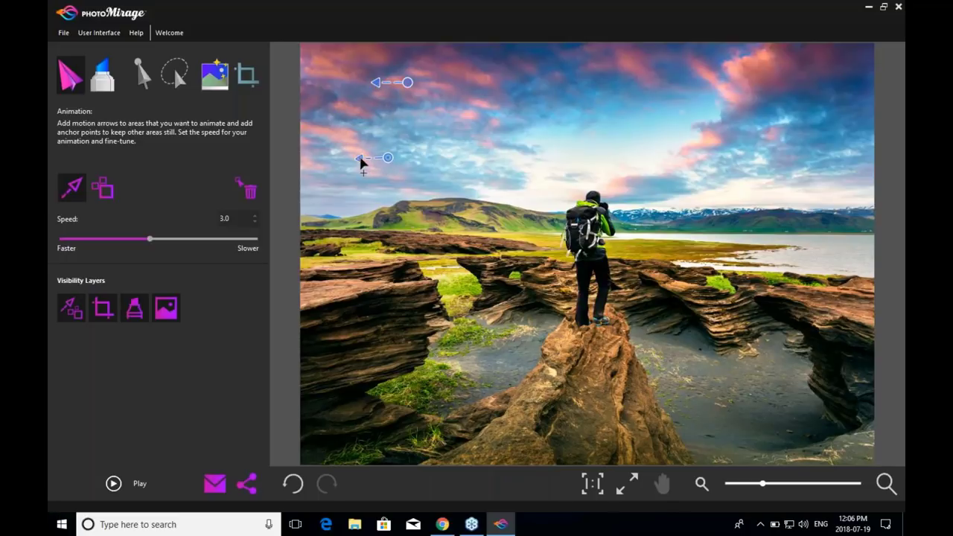
left_click_drag(496, 128, 468, 130)
left_click_drag(538, 69, 506, 68)
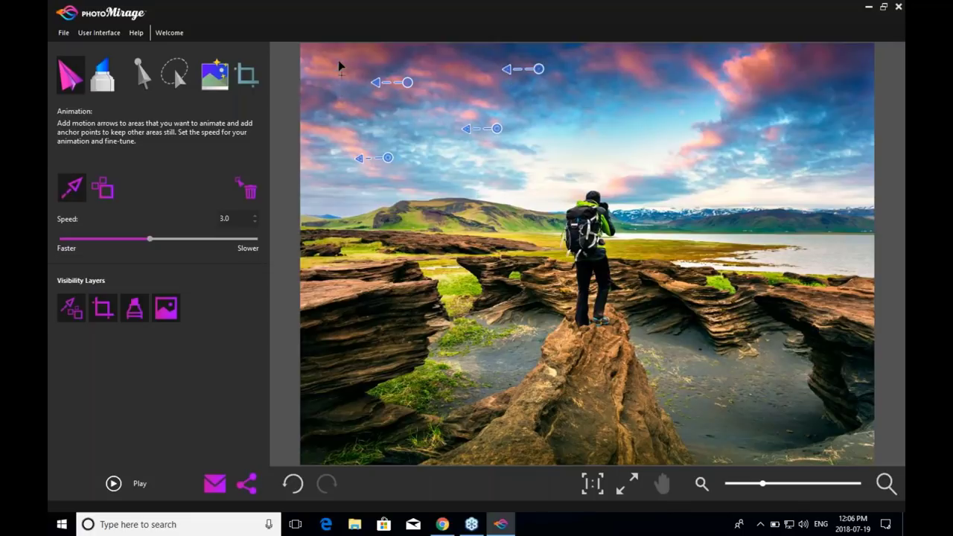
left_click_drag(329, 60, 304, 64)
left_click_drag(311, 188, 311, 188)
Draw six more short, leftward motion arrows spread over the clouds in the right half of the sky.
left_click_drag(682, 174, 648, 178)
left_click_drag(759, 125, 722, 126)
left_click_drag(806, 65, 773, 65)
left_click_drag(841, 170, 809, 169)
left_click_drag(881, 128, 847, 127)
left_click_drag(697, 71, 669, 71)
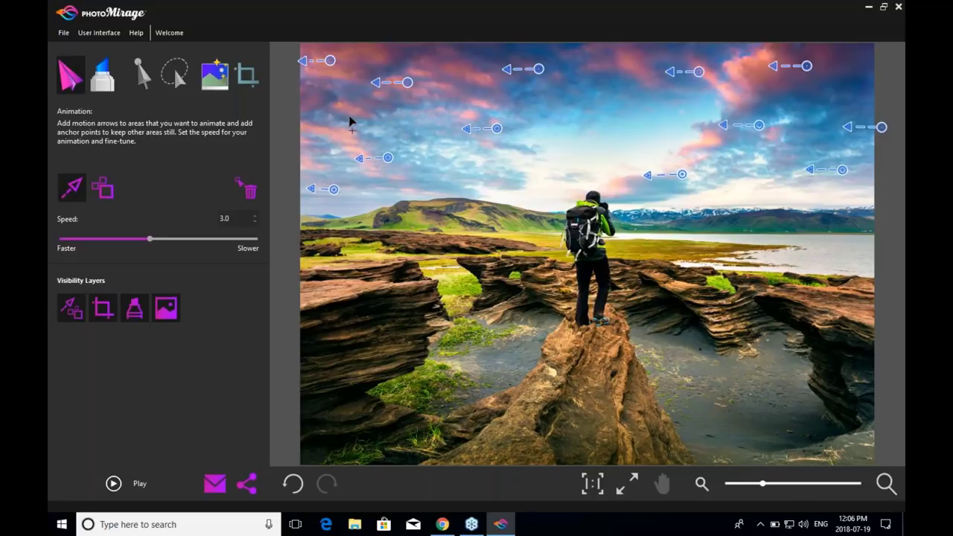
Place anchor points along the ridge of the green hills left of the photographer and around the top of his head.
left_click(111, 191)
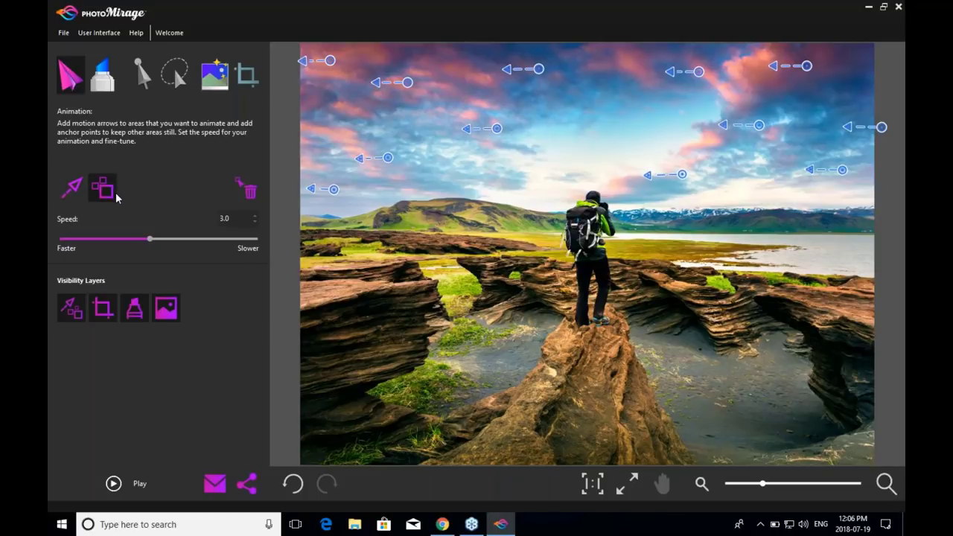
left_click(303, 210)
left_click(340, 210)
left_click(379, 203)
left_click(428, 193)
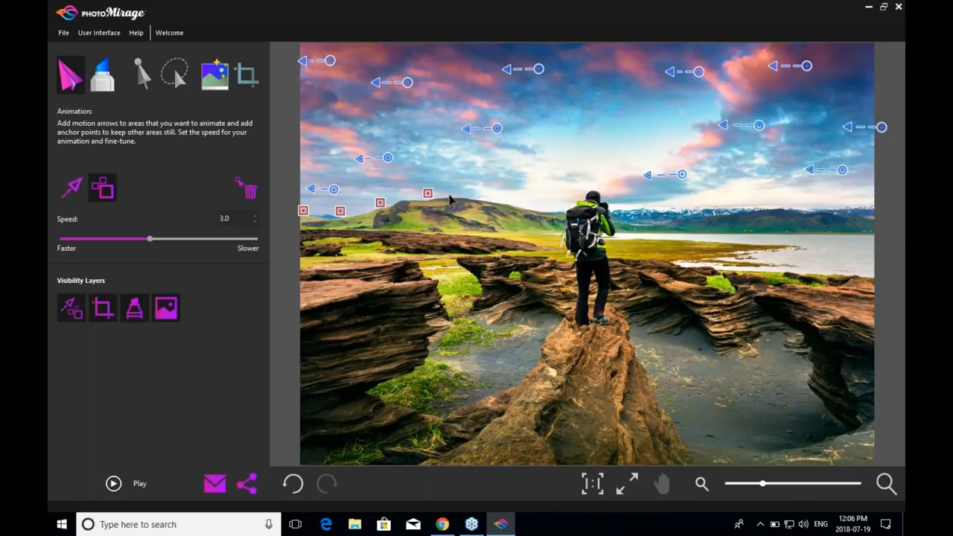
left_click(547, 204)
left_click(579, 191)
left_click(602, 188)
Place a row of anchor points along the snowy mountain horizon from the photographer to the photo's right edge.
left_click(624, 203)
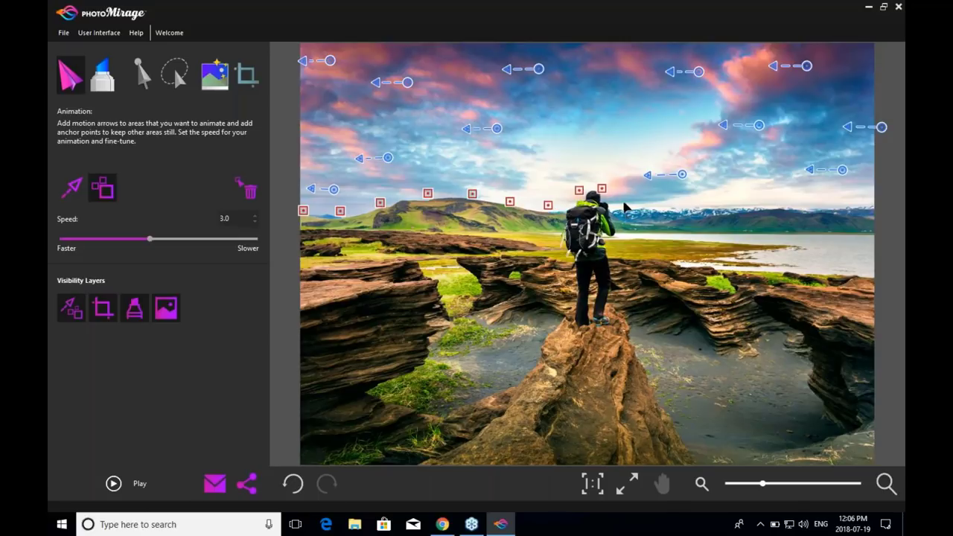
left_click(651, 203)
left_click(682, 201)
left_click(716, 202)
left_click(749, 201)
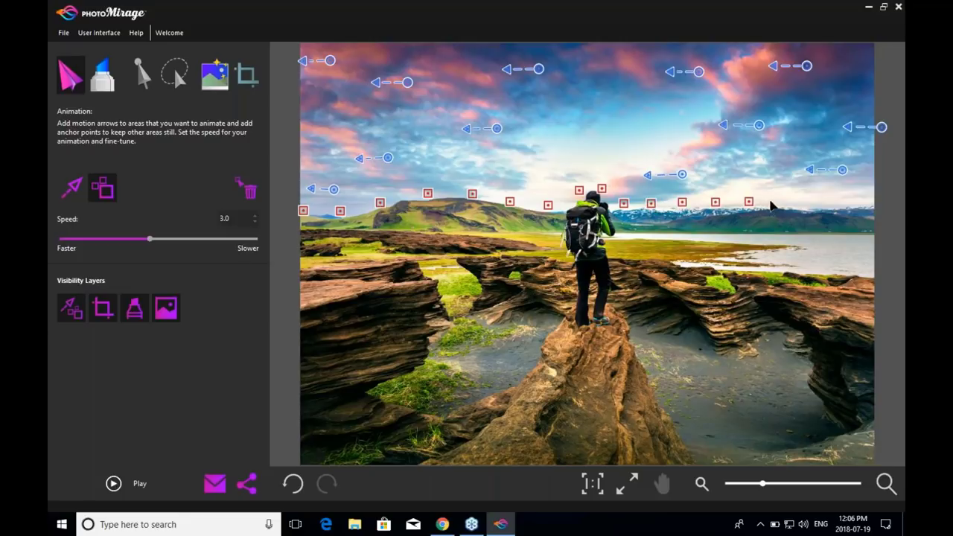
left_click(778, 200)
left_click(809, 200)
left_click(842, 203)
left_click(871, 203)
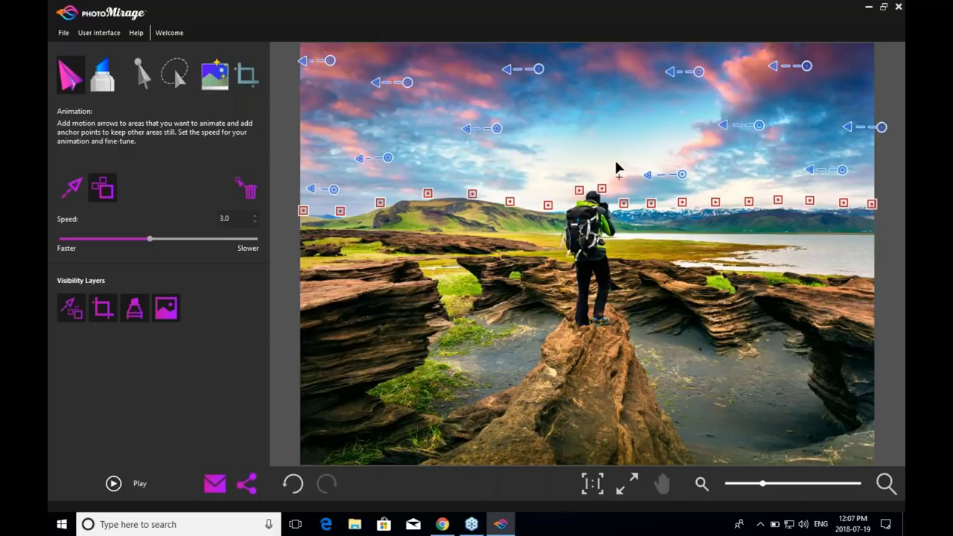
Preview the sky animation, set its speed to 1.0, and preview it again at the new speed.
left_click(114, 484)
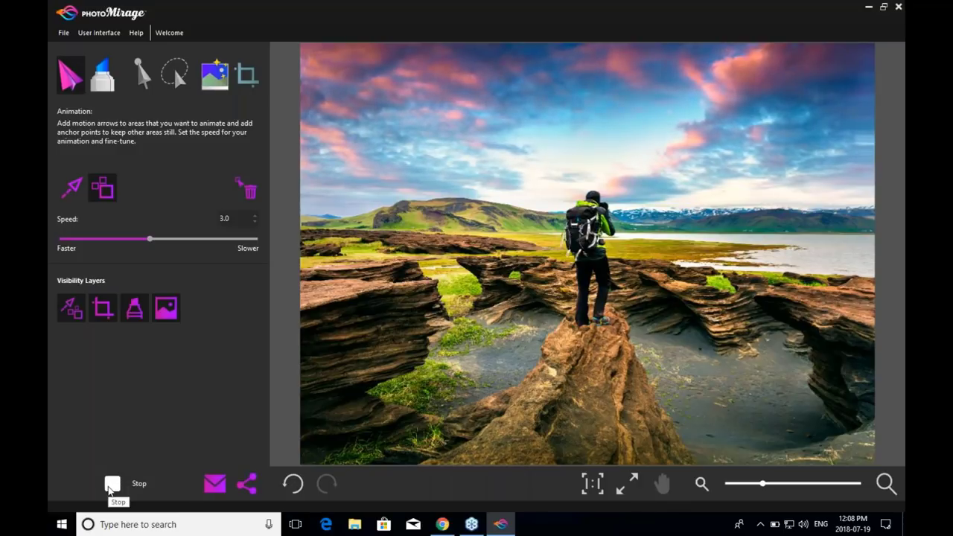
left_click(110, 486)
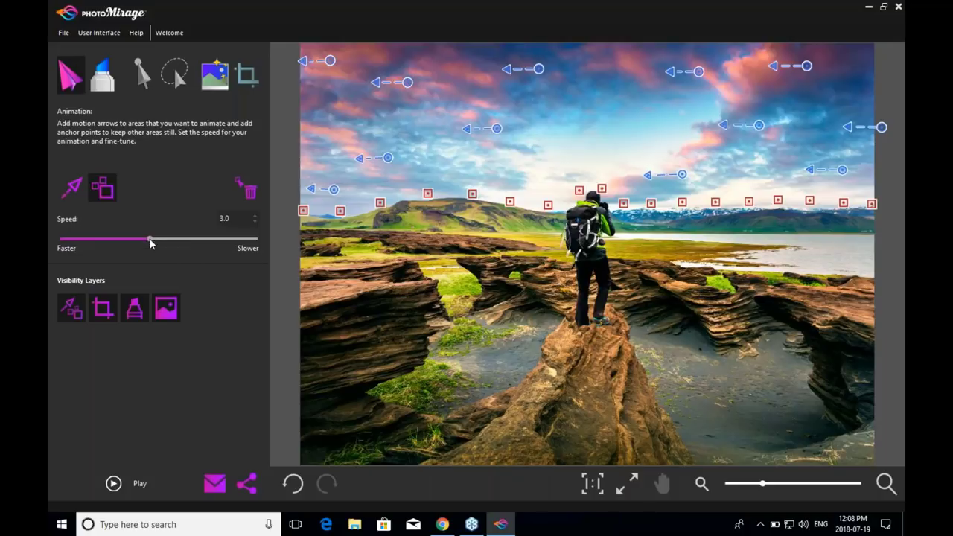
left_click_drag(150, 241, 73, 246)
left_click(132, 487)
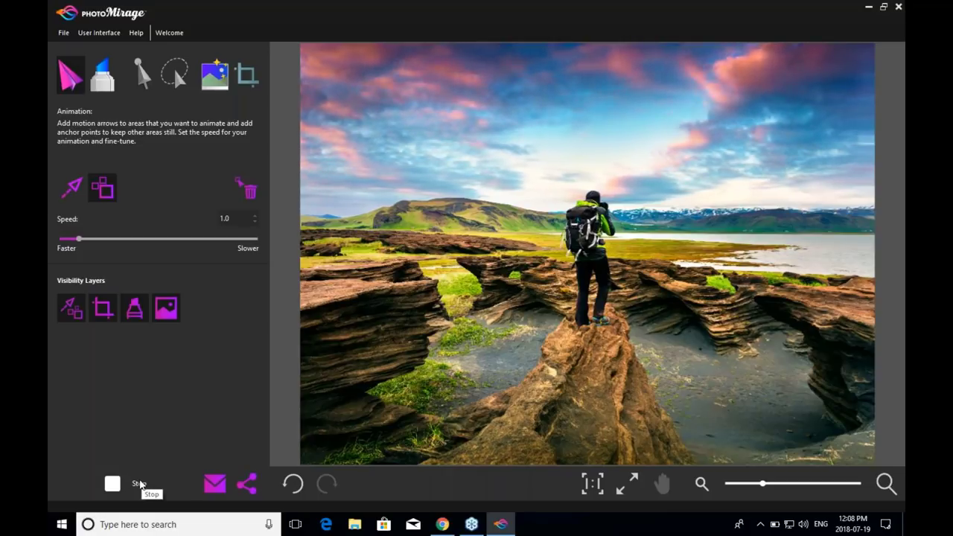
left_click(140, 484)
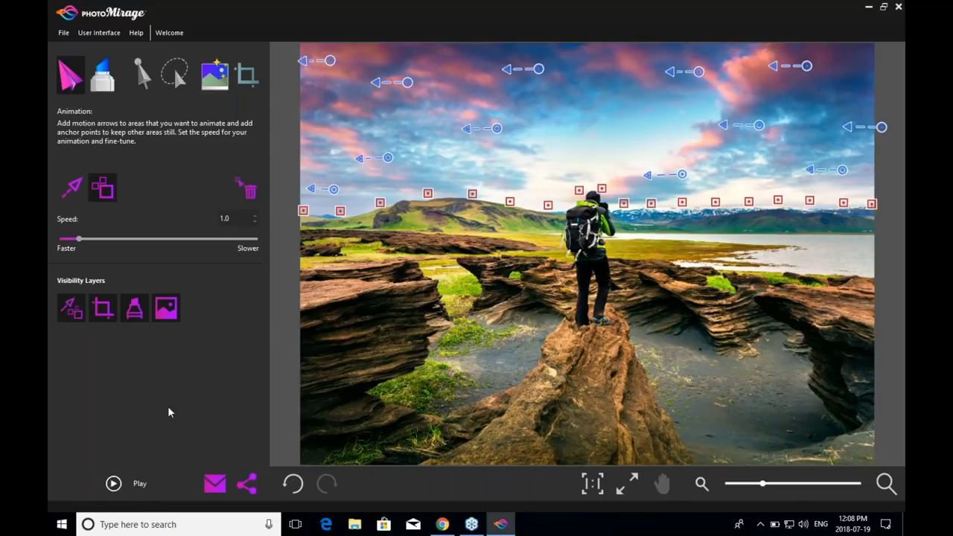
Switch to the Mask tool and set its brush to a feather of 0 and a size of 303.
left_click(106, 86)
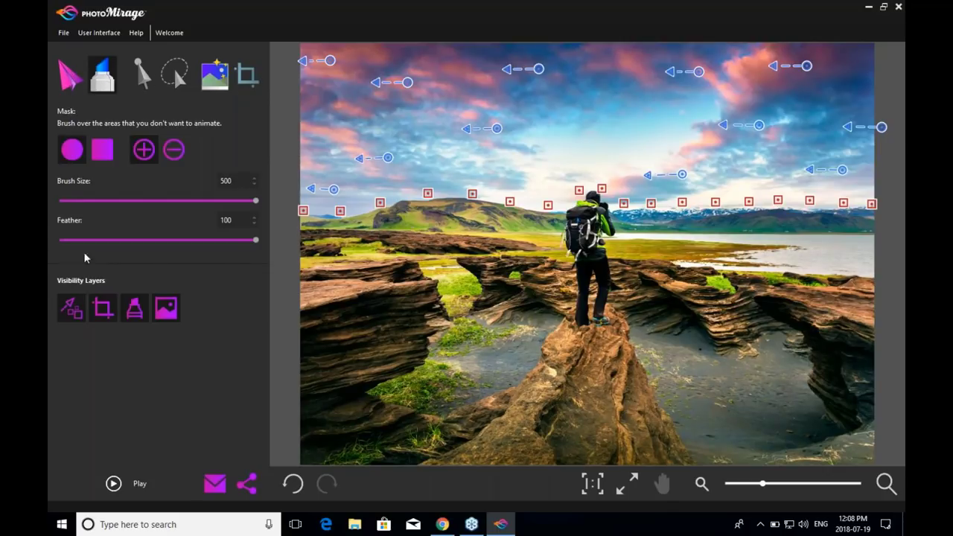
left_click(70, 80)
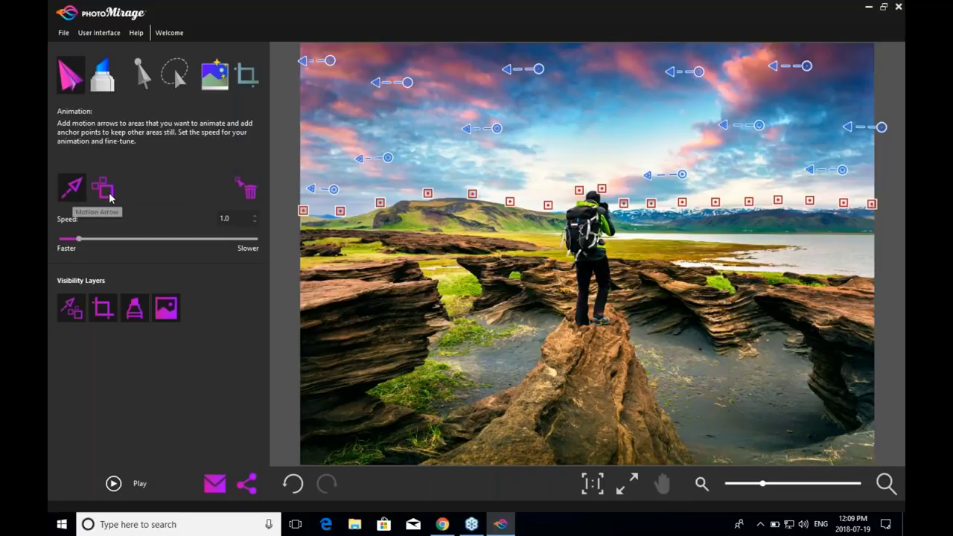
left_click(107, 86)
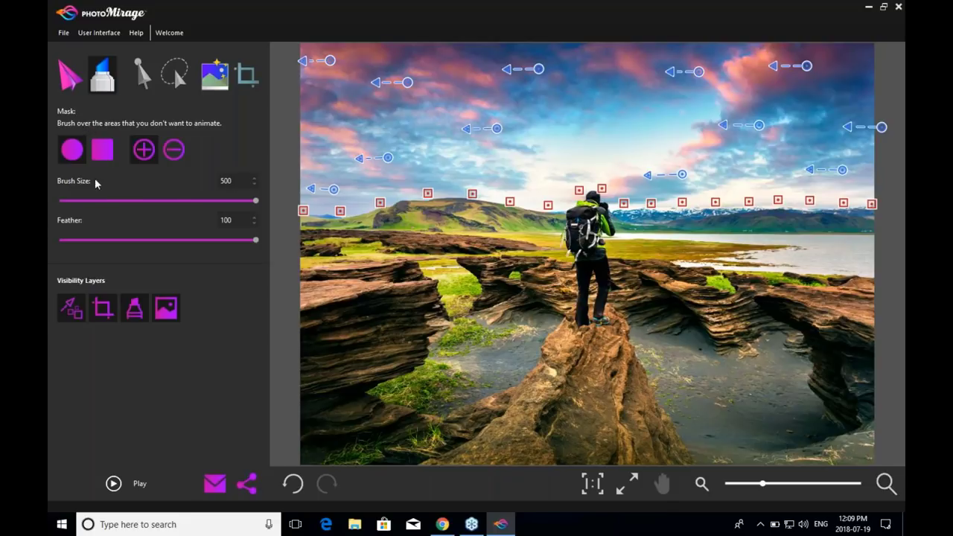
mouse_move(257, 202)
left_mouse_down()
mouse_move(89, 201)
mouse_move(257, 201)
left_mouse_up()
mouse_move(257, 241)
left_mouse_down()
mouse_move(141, 240)
mouse_move(258, 240)
left_mouse_up()
left_click_drag(256, 240, 49, 237)
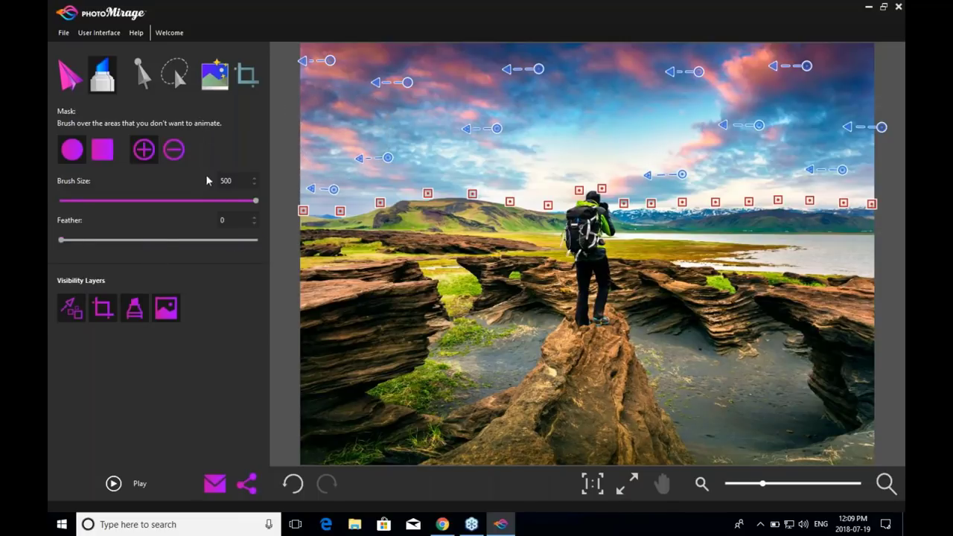
left_click_drag(254, 205, 178, 201)
Paint one round mask spot and, beside it, one square mask spot in the sky above the photographer.
left_click(556, 108)
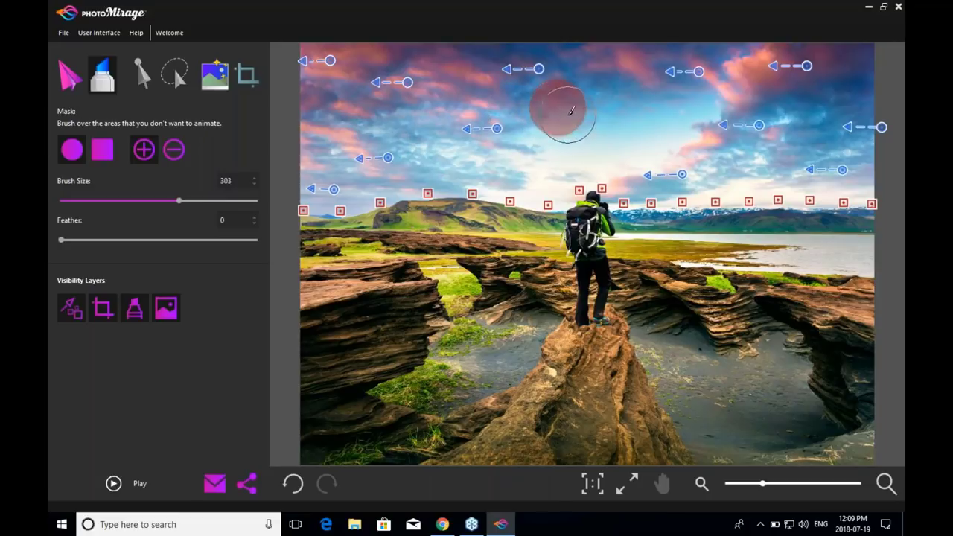
left_click(103, 151)
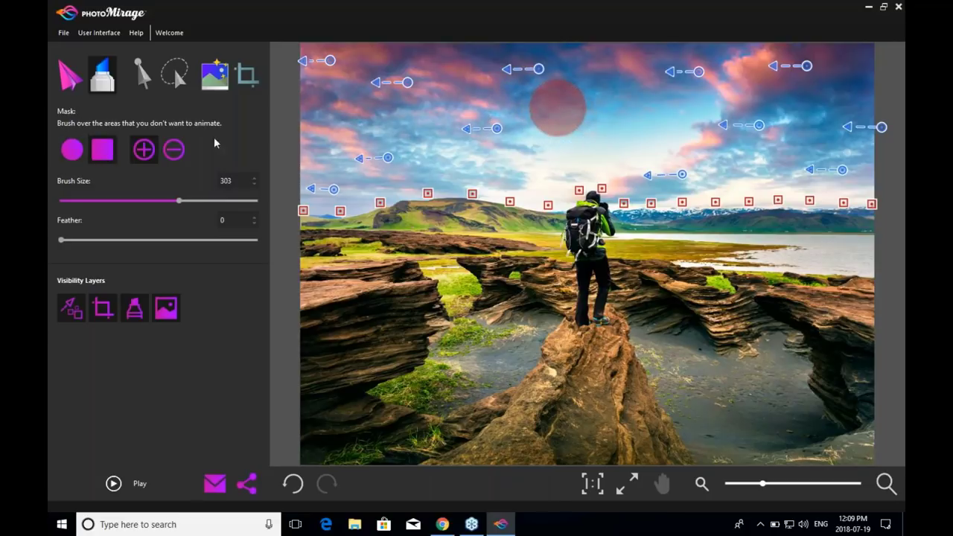
left_click(626, 107)
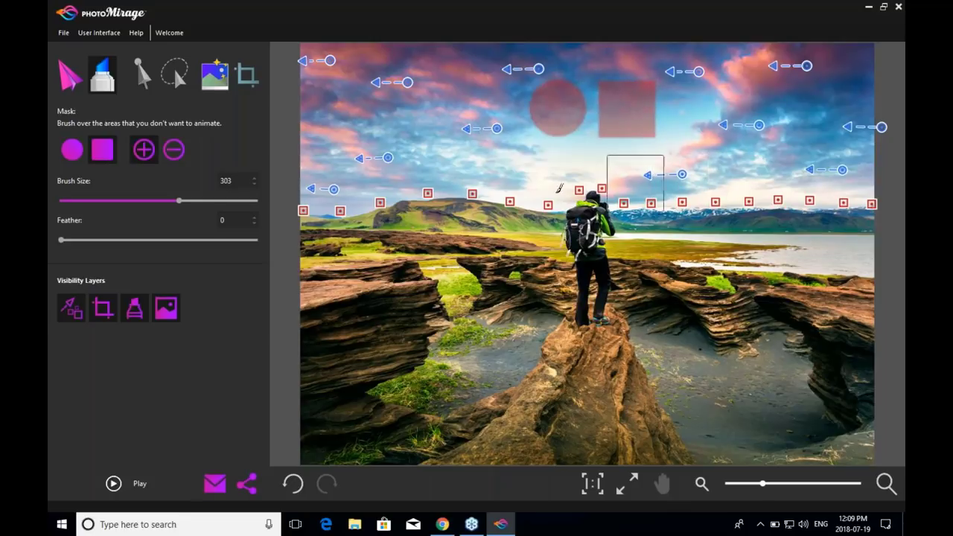
Set the mask brush feather to 100 and paint one square and one round soft-edged mask spot below the existing pair in the sky.
left_click_drag(71, 239, 288, 245)
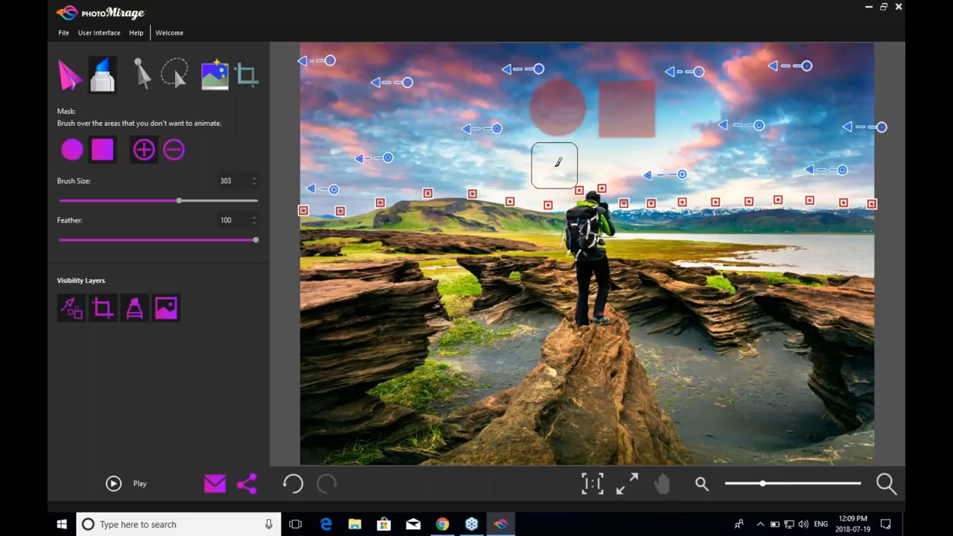
left_click(626, 164)
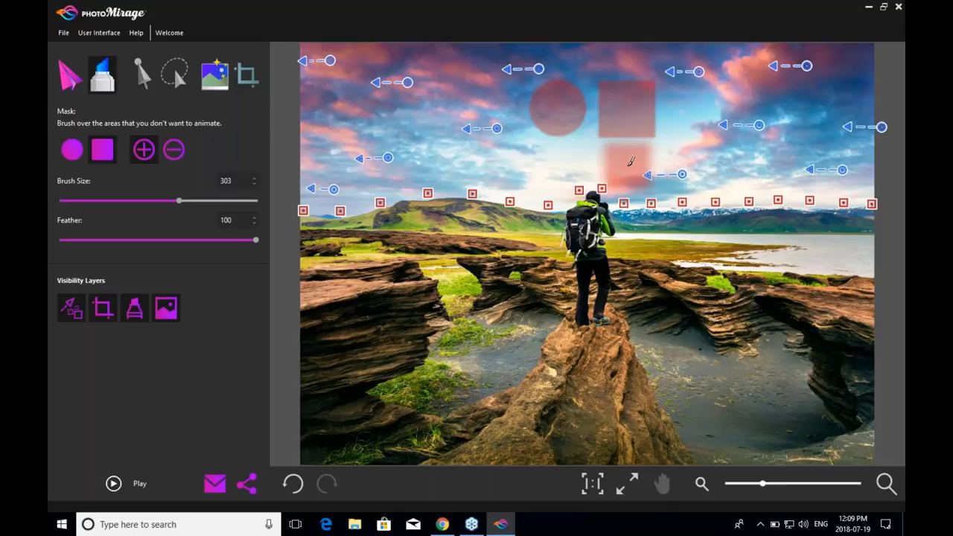
left_click(71, 150)
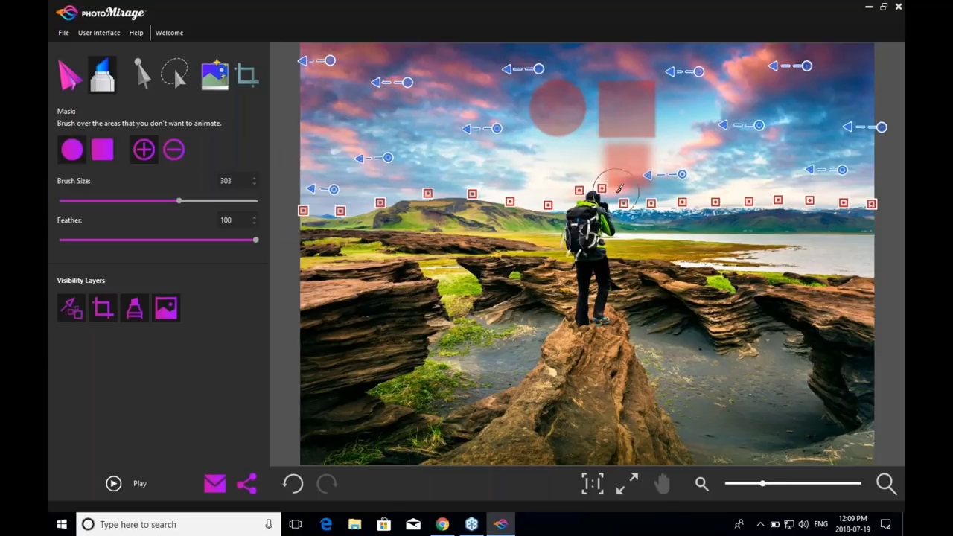
left_click(565, 170)
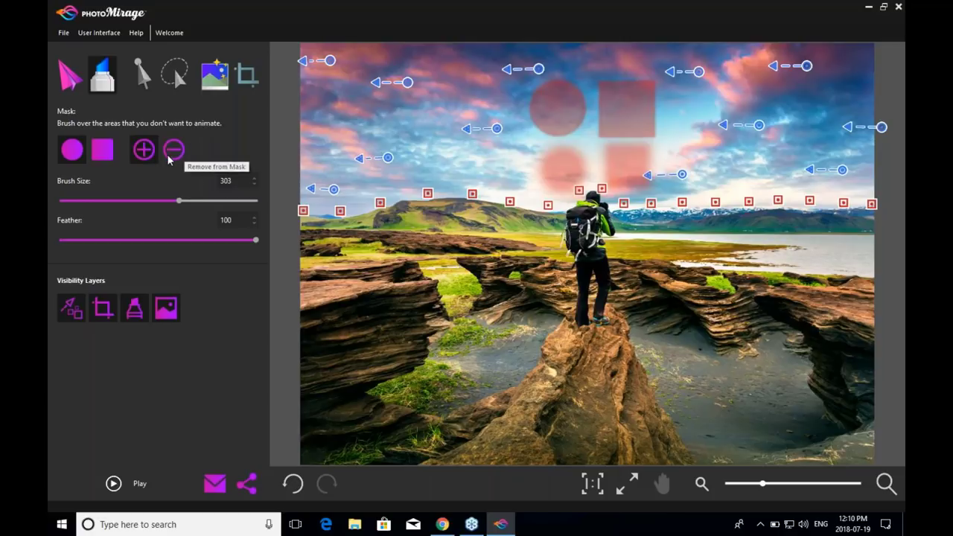
Remove all four mask spots from the sky with a round erasing mask brush of size 482.
left_click(170, 153)
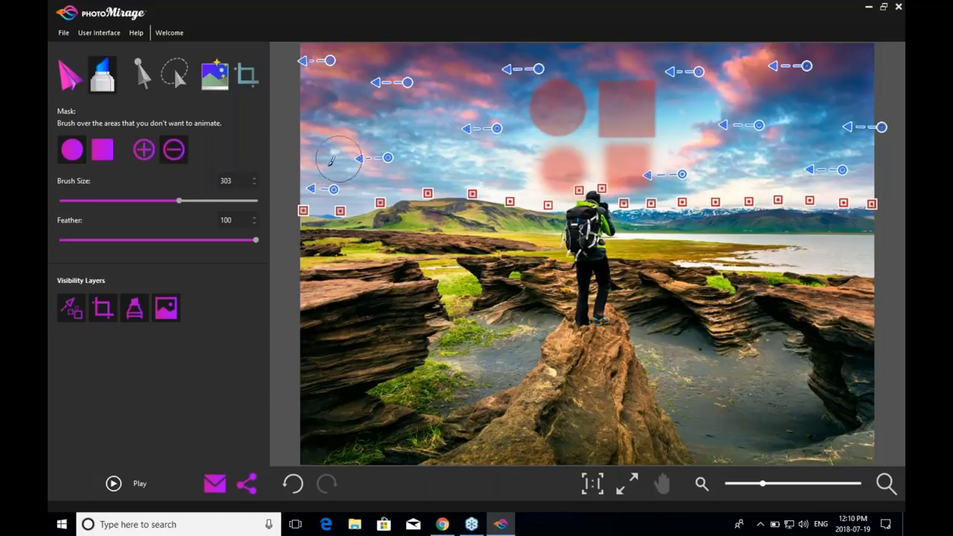
left_click_drag(179, 201, 250, 201)
mouse_move(534, 92)
left_mouse_down()
mouse_move(653, 97)
mouse_move(506, 125)
mouse_move(630, 128)
mouse_move(554, 149)
mouse_move(579, 161)
left_mouse_up()
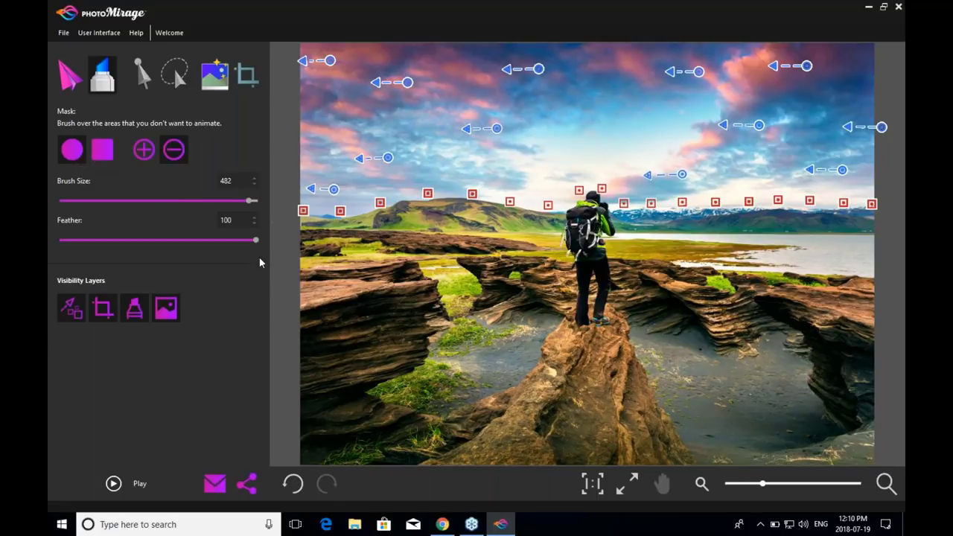
Switch the brush back to adding and paint the mask over the photographer and all the land and water below the sky.
left_click(141, 152)
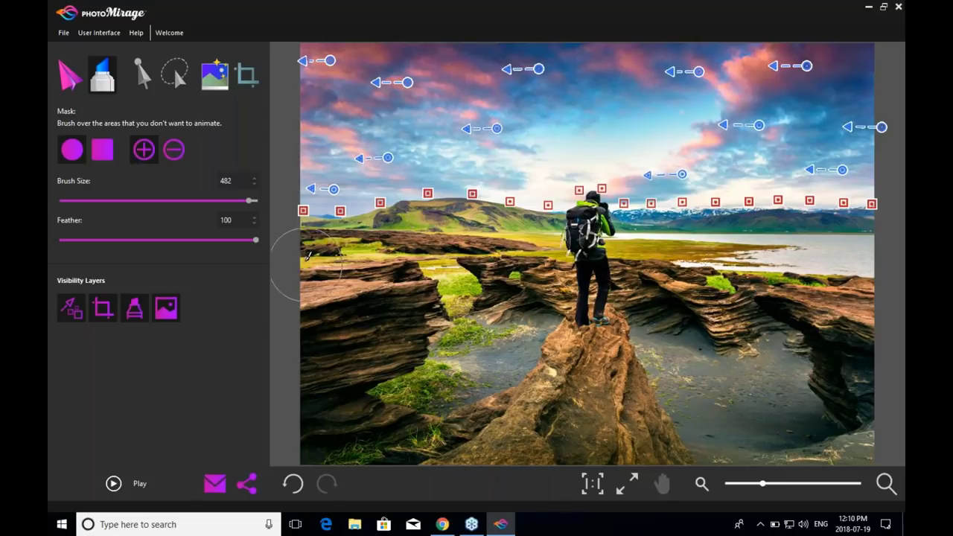
mouse_move(304, 224)
left_mouse_down()
mouse_move(408, 233)
mouse_move(574, 224)
mouse_move(803, 232)
mouse_move(875, 262)
mouse_move(851, 415)
mouse_move(795, 433)
mouse_move(340, 436)
mouse_move(311, 325)
mouse_move(395, 312)
mouse_move(816, 321)
mouse_move(752, 373)
mouse_move(346, 360)
mouse_move(339, 345)
left_mouse_up()
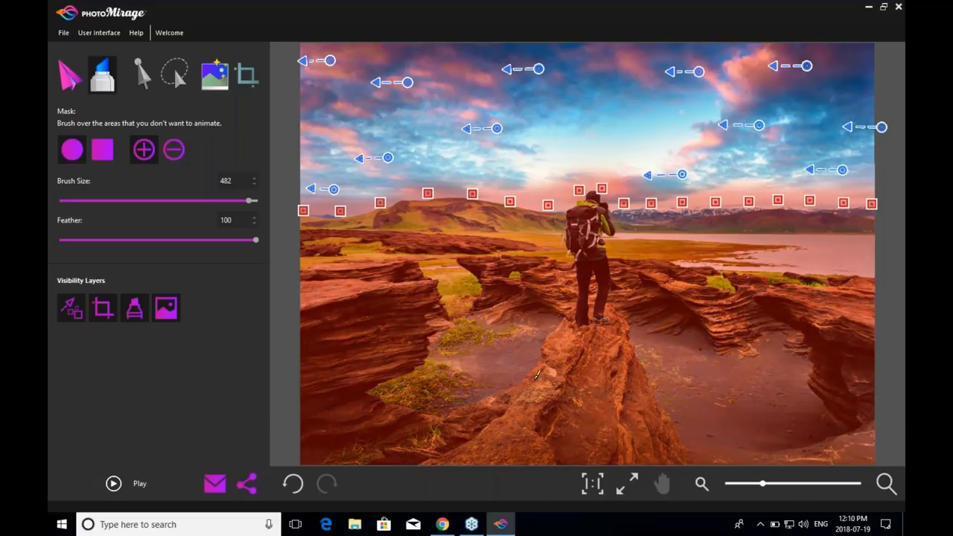
Select the anchor points from the green hill to the photo's right edge with the Select tool and delete them.
left_click(146, 87)
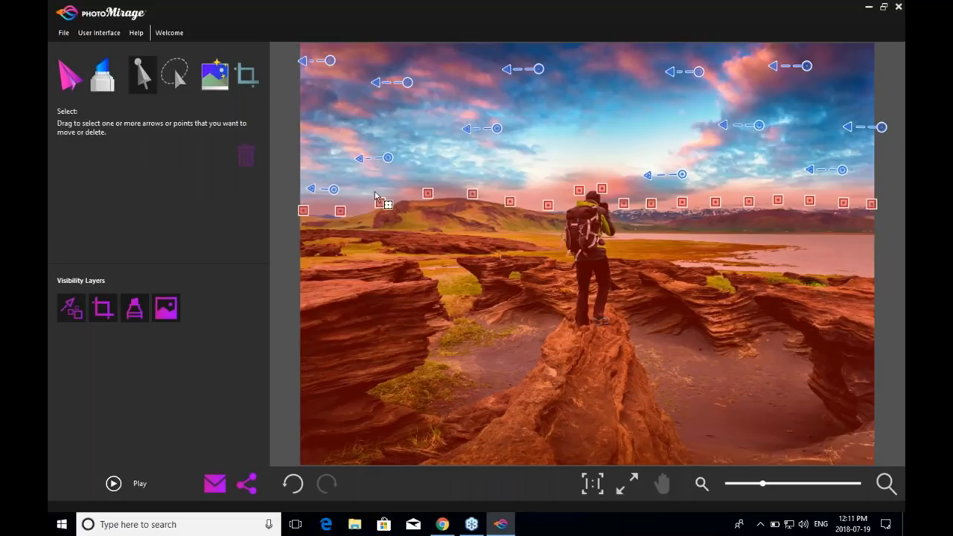
left_click_drag(350, 184, 889, 220)
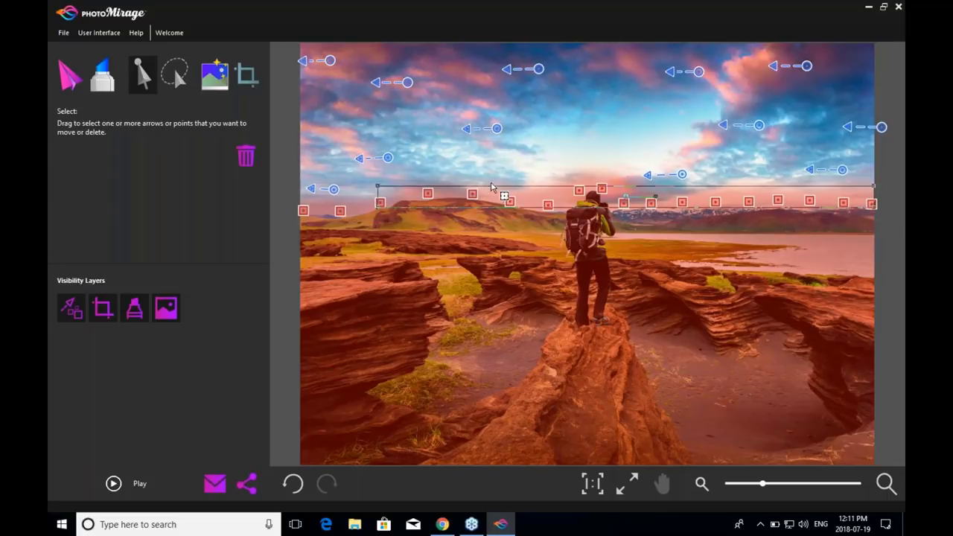
left_click(245, 157)
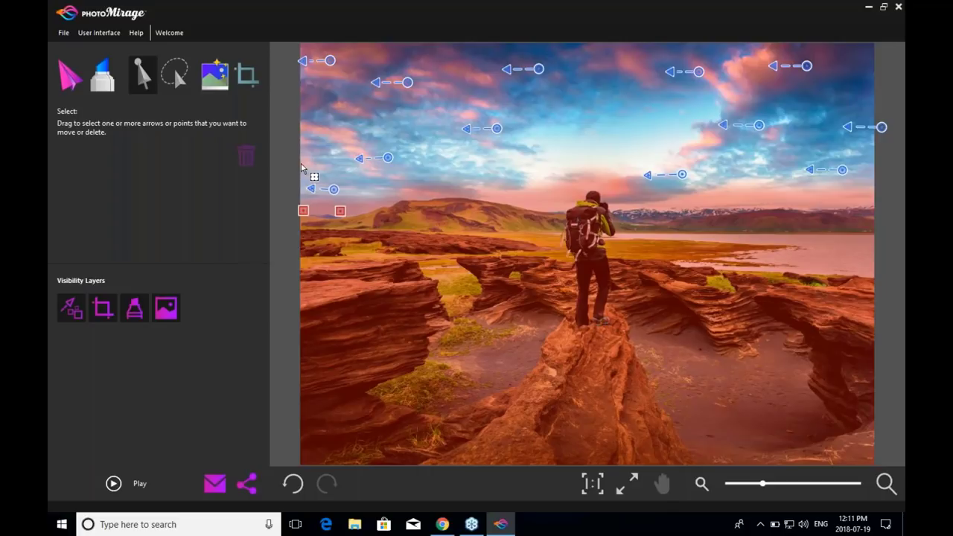
Delete the remaining two anchor points at the photo's left edge using Freehand Select, and preview the animation with only the mask.
left_click(172, 84)
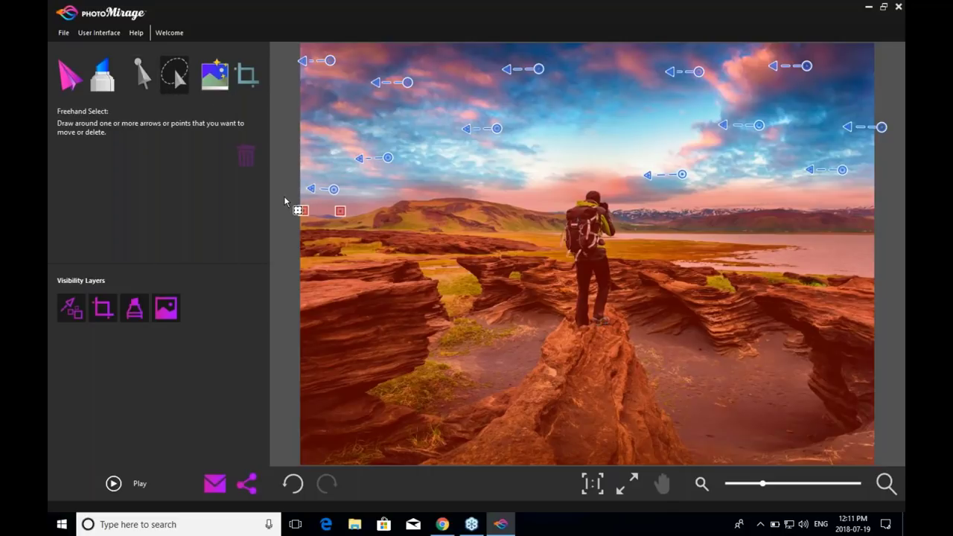
mouse_move(283, 195)
left_mouse_down()
mouse_move(295, 228)
mouse_move(370, 228)
mouse_move(389, 203)
mouse_move(368, 192)
mouse_move(331, 201)
mouse_move(285, 203)
left_mouse_up()
left_click(246, 155)
left_click(114, 485)
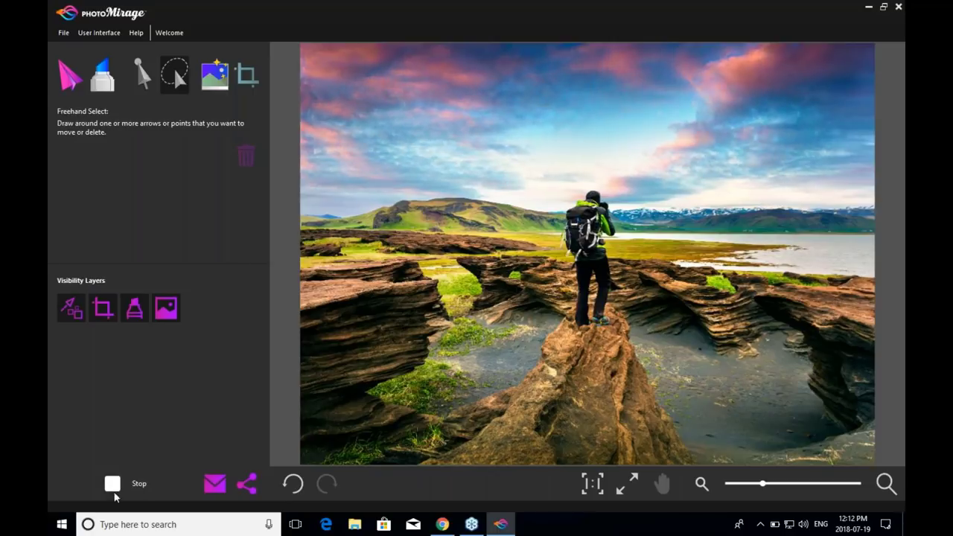
left_click(112, 485)
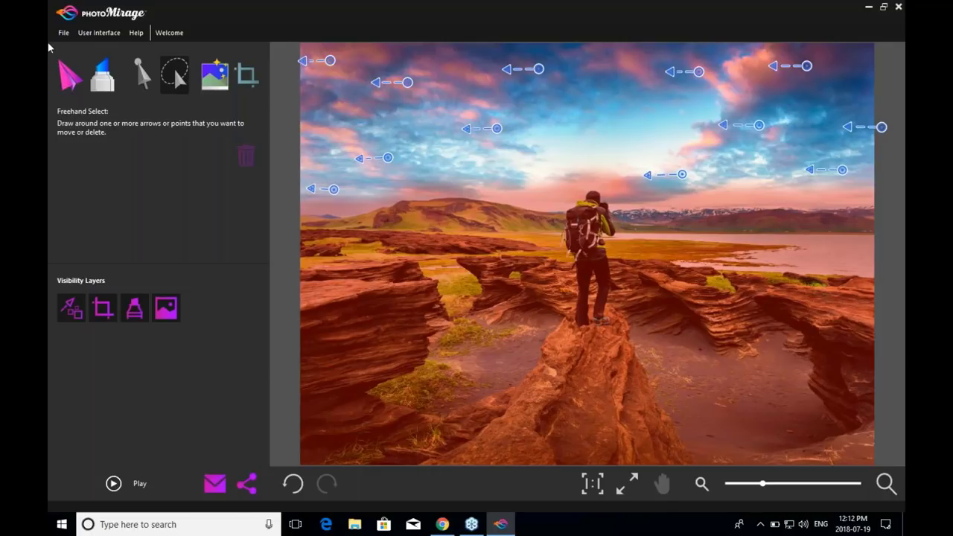
Open the "3.House on Lake" JPG from the PhotoMirage Webinars folder without saving changes to the current project.
left_click(64, 33)
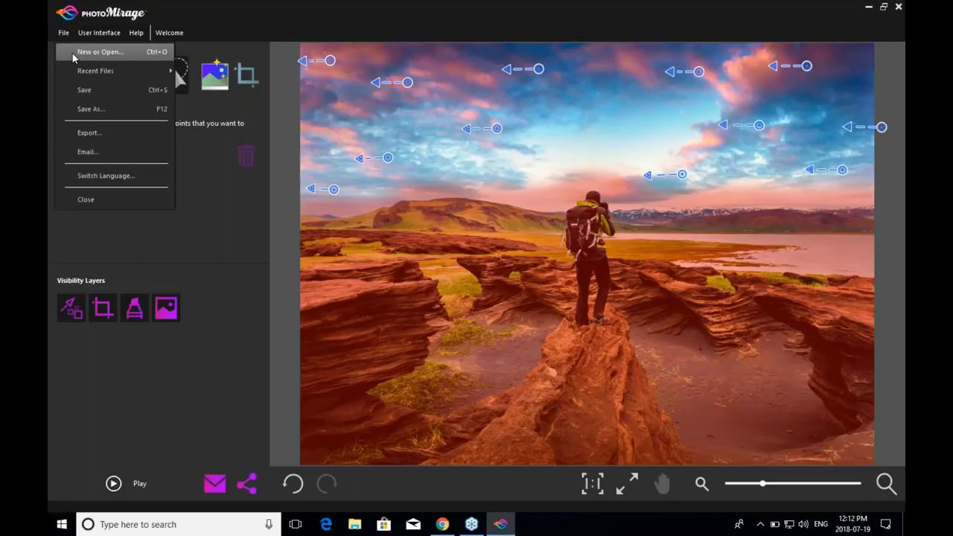
left_click(69, 52)
left_click(449, 224)
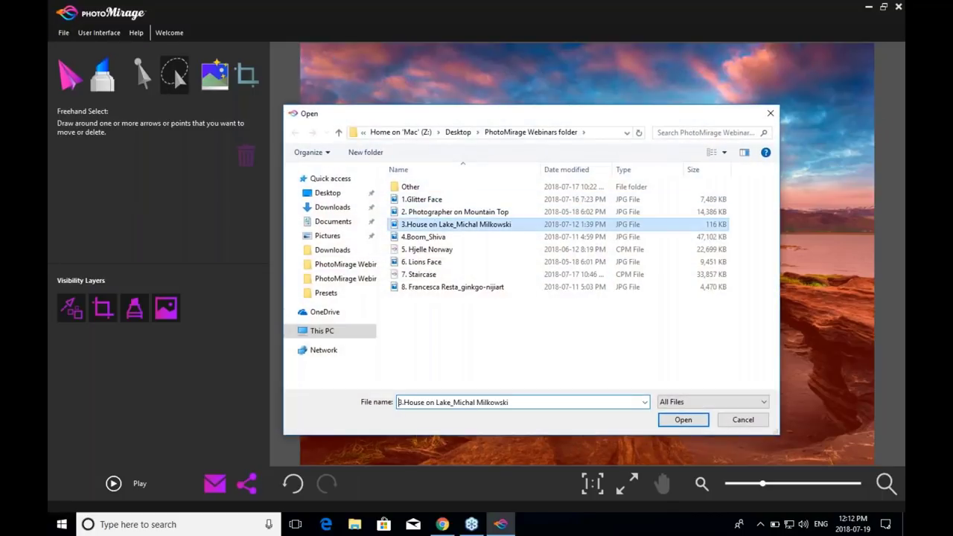
left_click(690, 418)
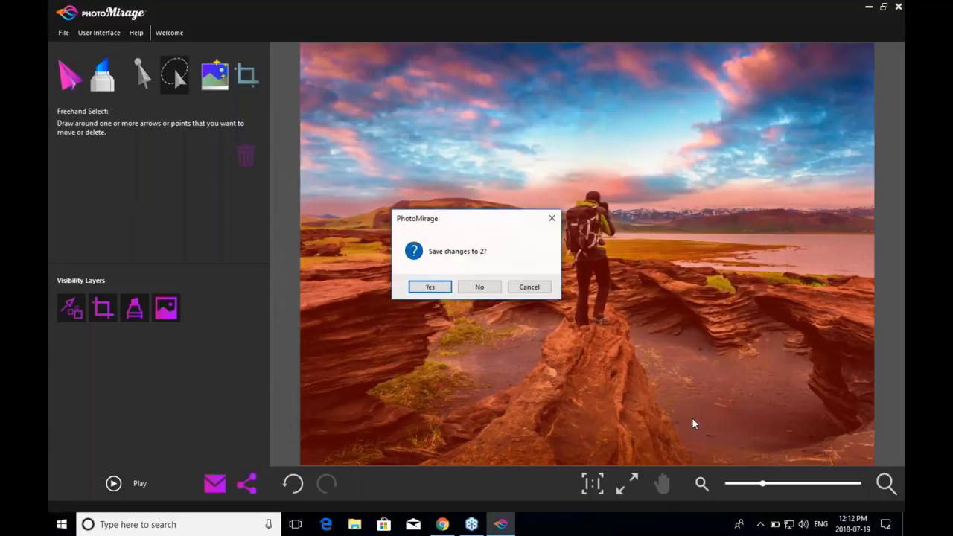
left_click(480, 288)
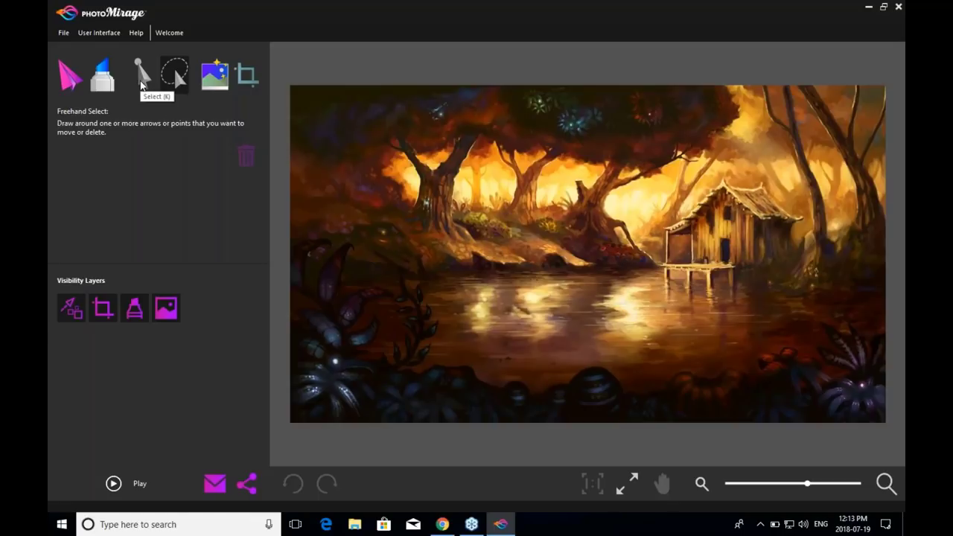
Draw eight short motion arrows pointing right, spread across the lake's water and its light reflections.
left_click(71, 75)
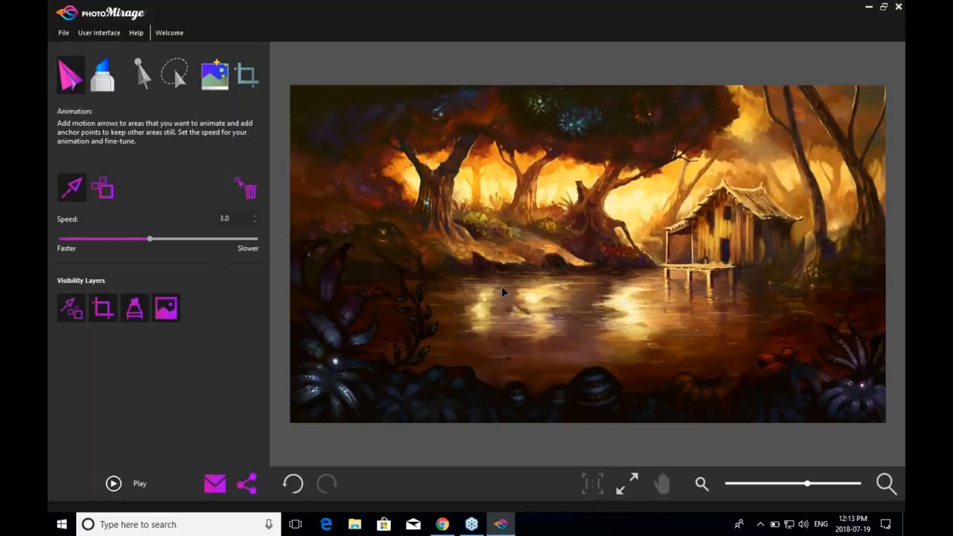
left_click_drag(458, 298, 490, 298)
left_click_drag(489, 333, 516, 338)
left_click_drag(537, 307, 621, 289)
left_click_drag(634, 325, 663, 325)
left_click_drag(728, 332, 754, 332)
left_click_drag(555, 345, 577, 344)
left_click_drag(632, 358, 659, 358)
Place five anchor points down the left bank of the lake, from the far shore to the plants in the foreground.
left_click(104, 195)
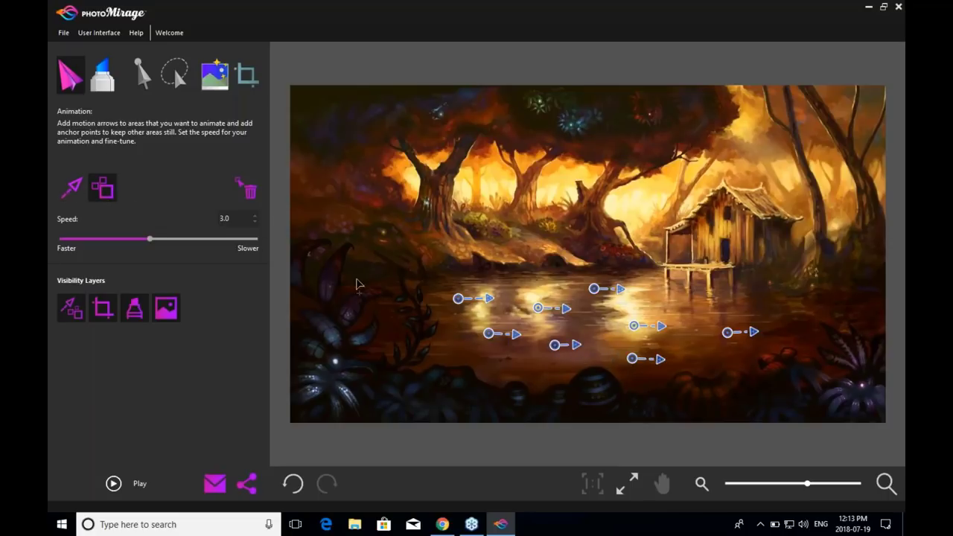
left_click(455, 274)
left_click(430, 279)
left_click(429, 300)
left_click(434, 327)
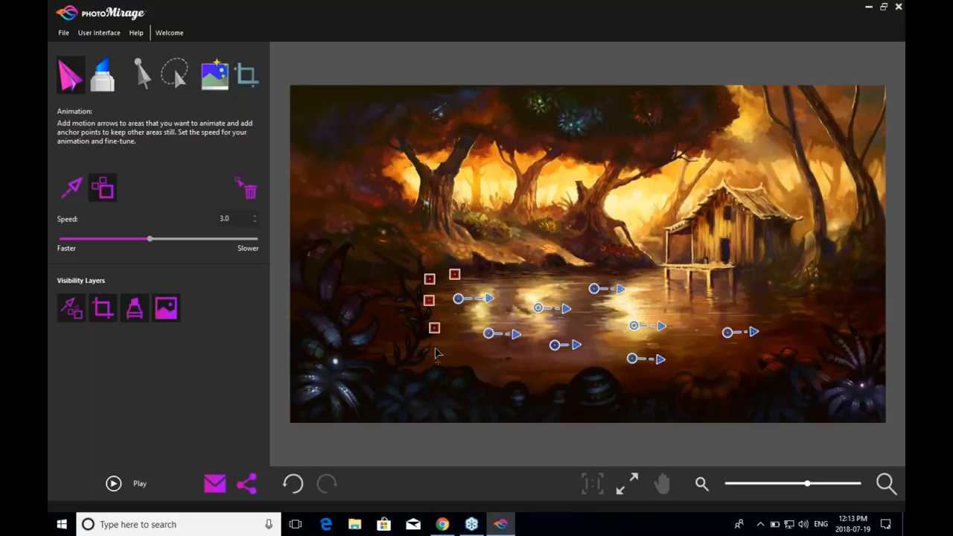
left_click(434, 354)
Continue with eleven anchor points along the near shore, following the tops of the dark foreground plants.
left_click(450, 363)
left_click(474, 366)
left_click(489, 382)
left_click(520, 376)
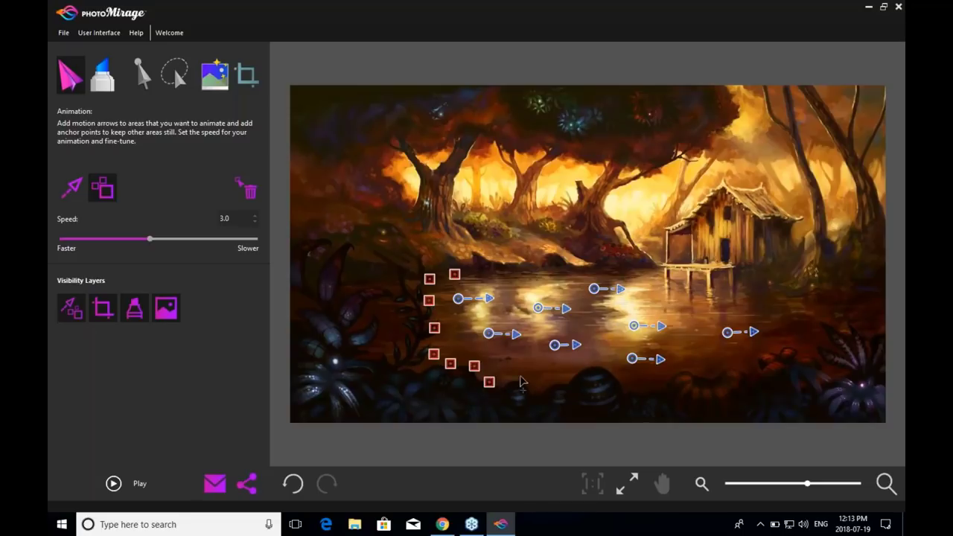
left_click(543, 384)
left_click(571, 376)
left_click(595, 365)
left_click(624, 382)
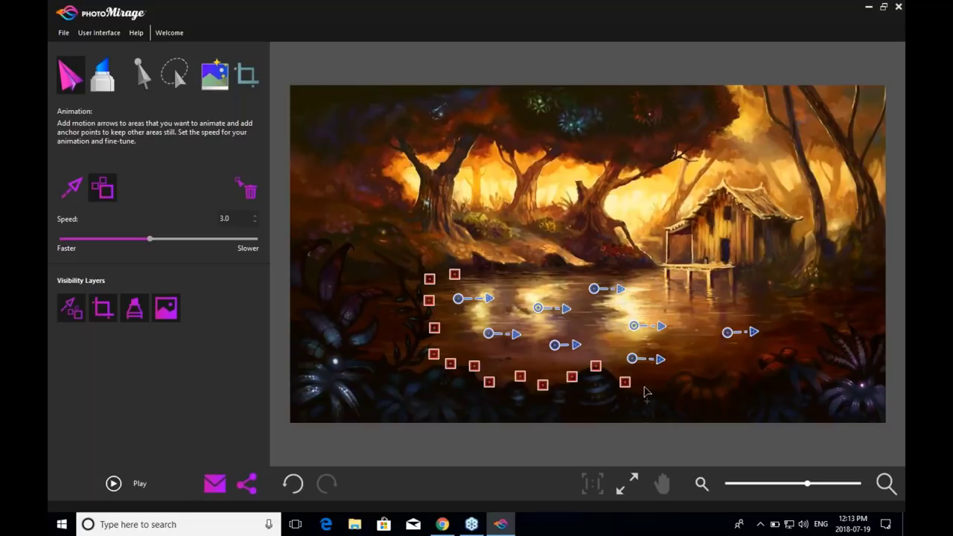
left_click(652, 385)
left_click(686, 369)
left_click(722, 367)
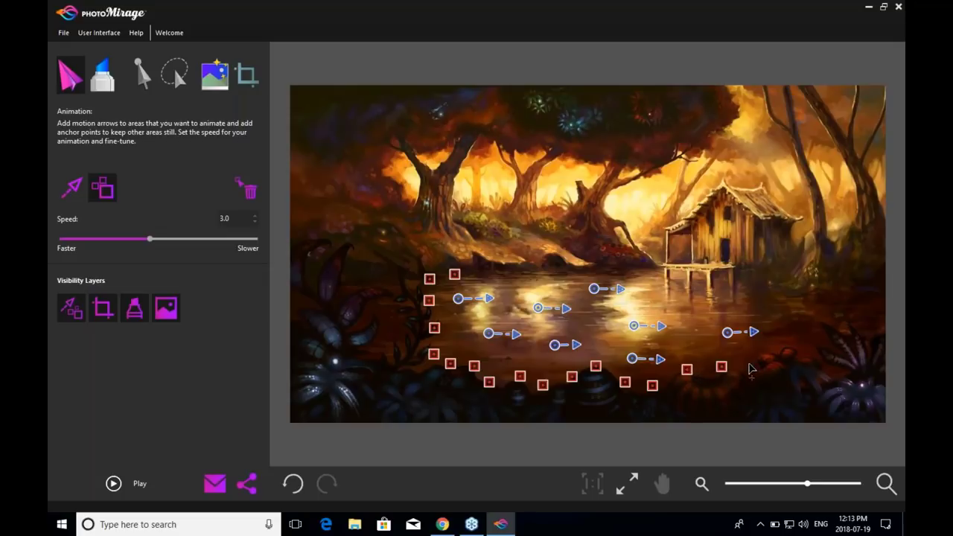
Place eight anchor points up the right bank of the lake and back along the waterline beneath the hut.
left_click(755, 354)
left_click(790, 347)
left_click(821, 337)
left_click(817, 306)
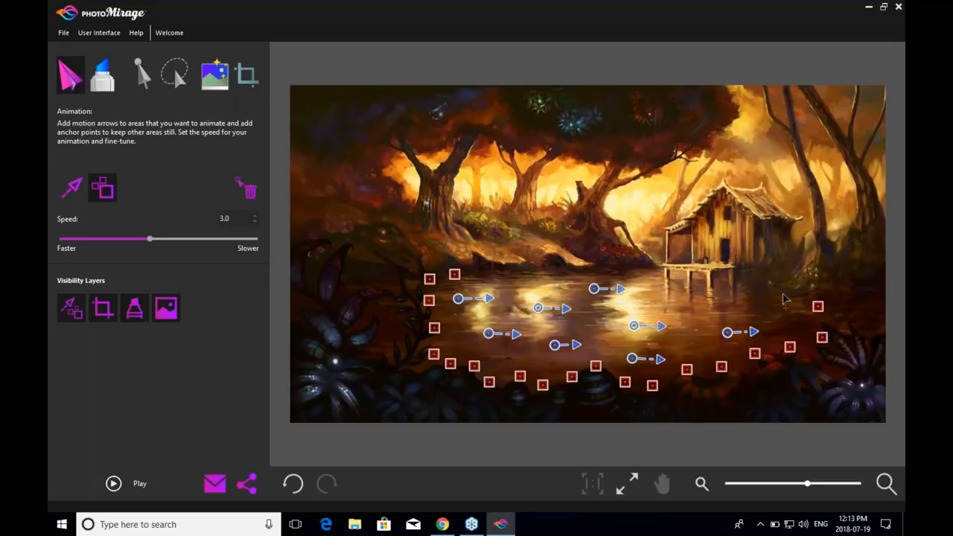
left_click(782, 294)
left_click(737, 295)
left_click(706, 298)
left_click(668, 293)
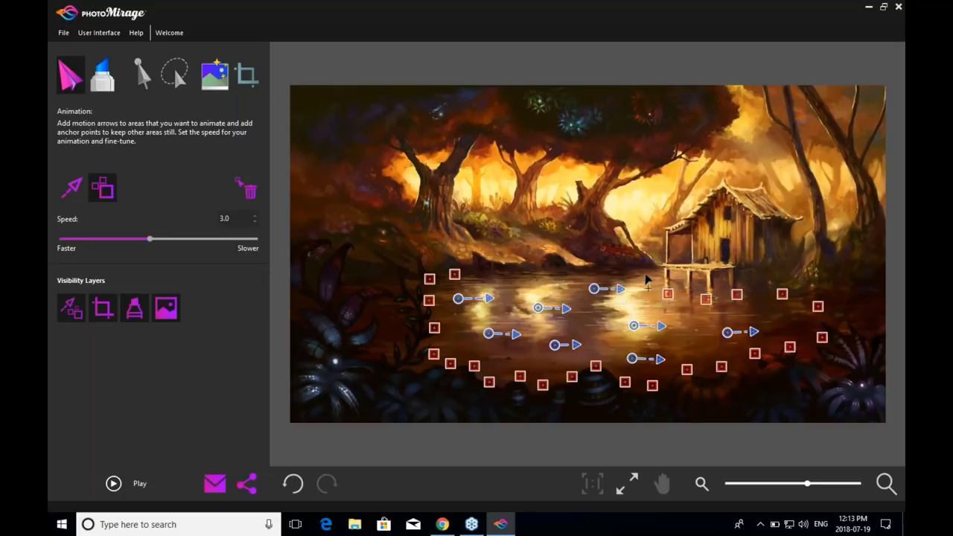
Close the anchor outline with six points along the far shore from the hut to the left bank, and preview the water animation.
left_click(643, 270)
left_click(614, 273)
left_click(571, 272)
left_click(540, 272)
left_click(498, 276)
left_click(476, 272)
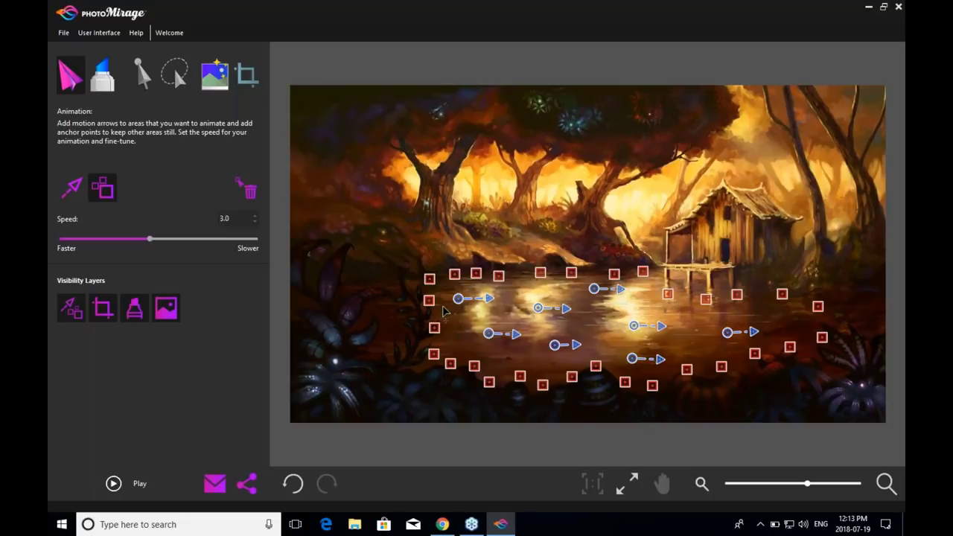
left_click(123, 483)
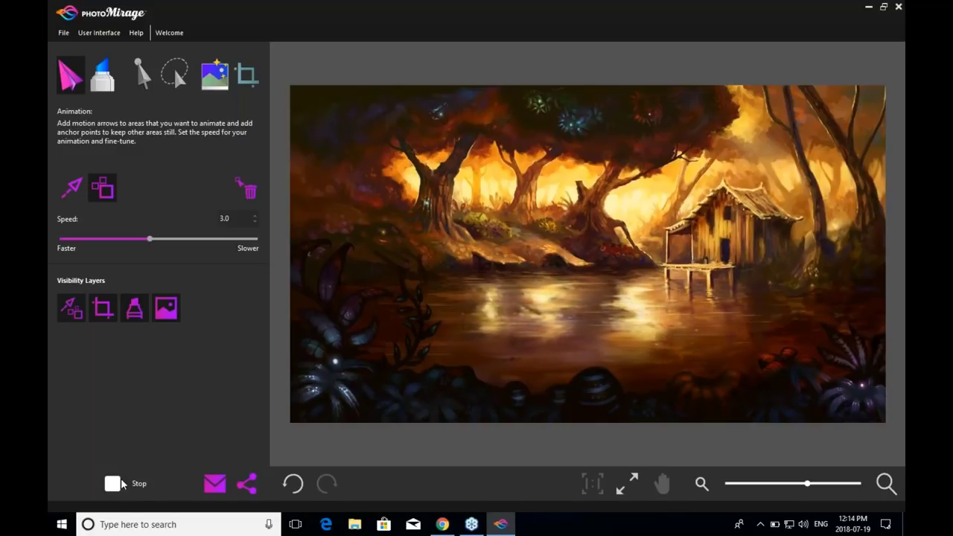
left_click(120, 480)
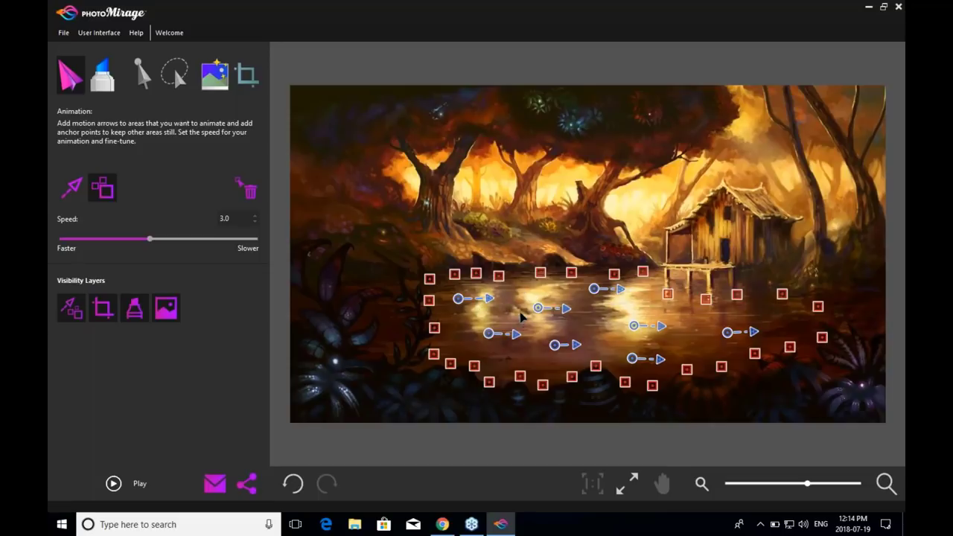
Adjust the leftmost motion arrow's start point and head to change its length and direction, and move the whole arrow above the hut's porch.
left_click(72, 197)
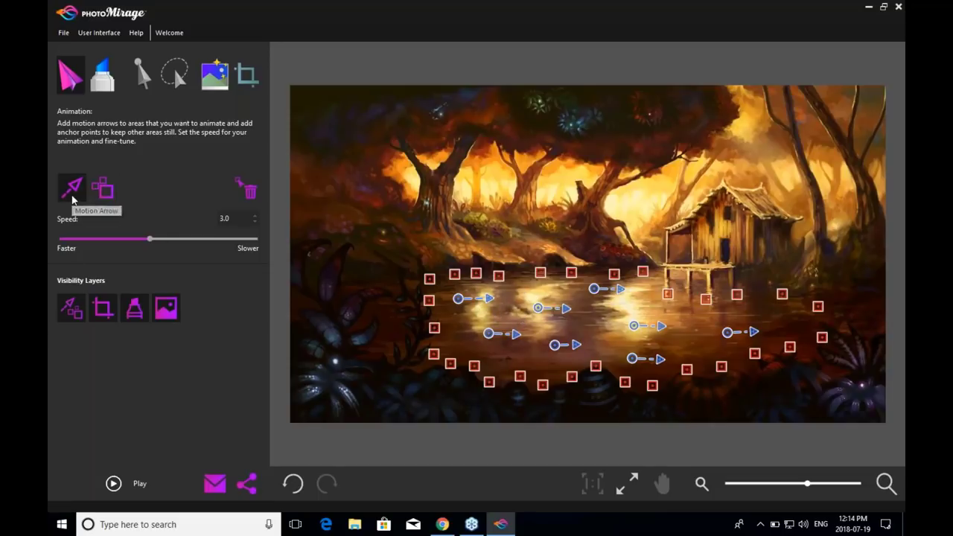
left_click(458, 299)
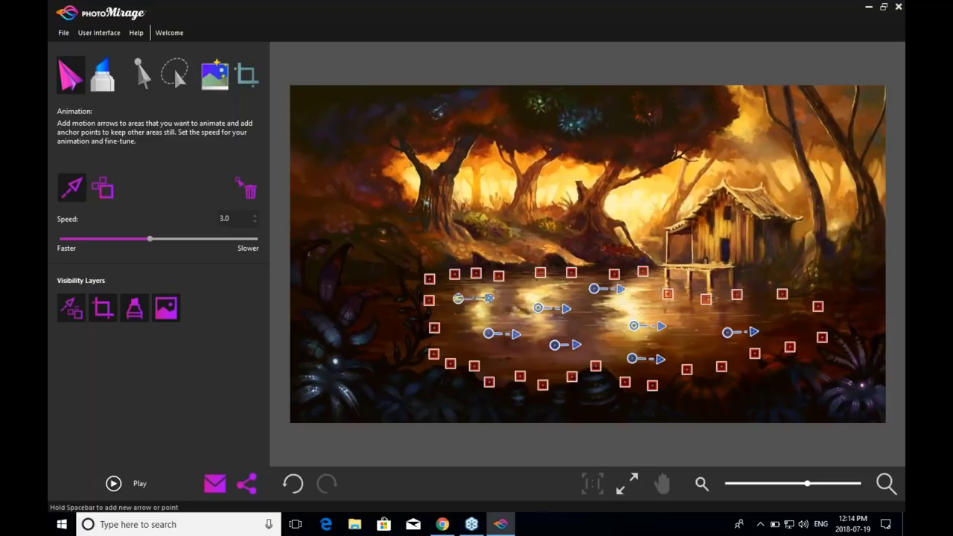
left_click_drag(488, 297, 446, 316)
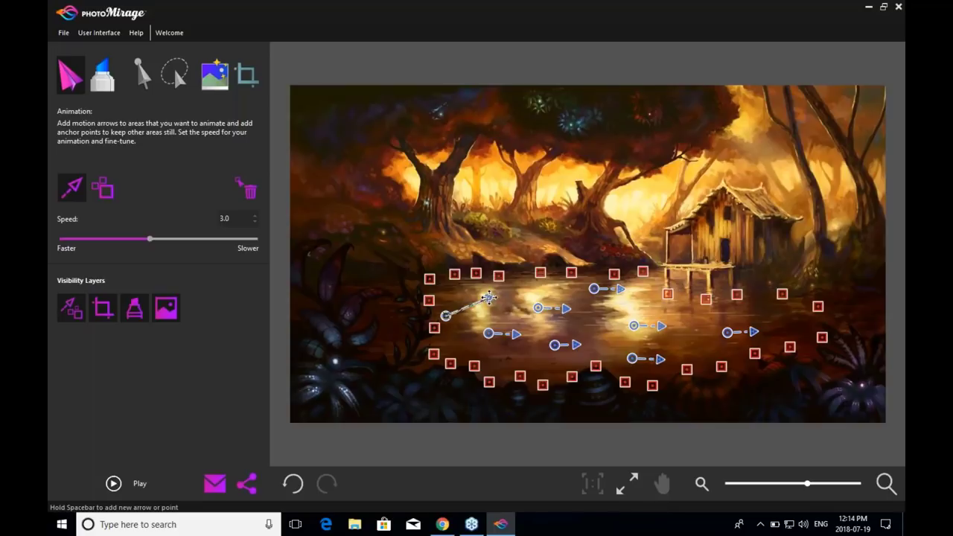
left_click_drag(488, 298, 447, 235)
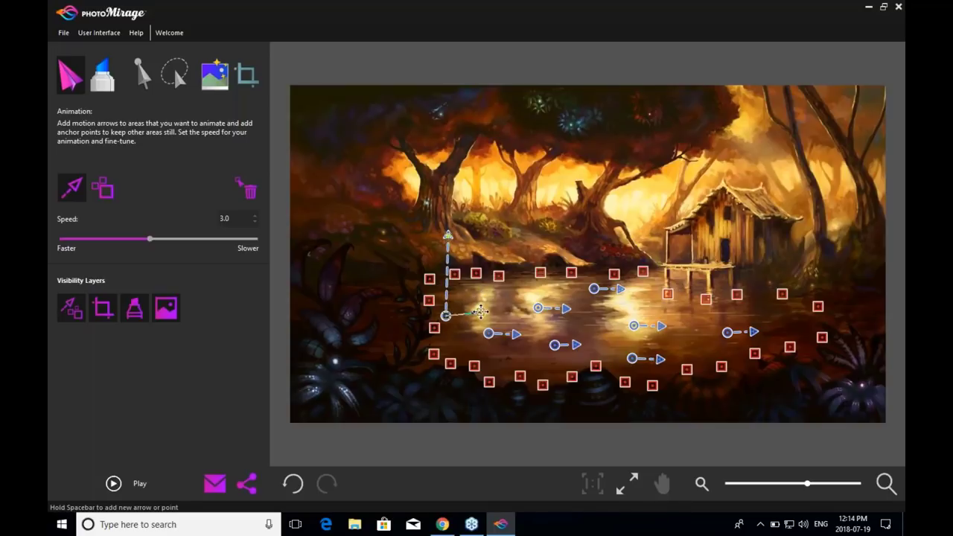
left_click_drag(480, 311, 451, 312)
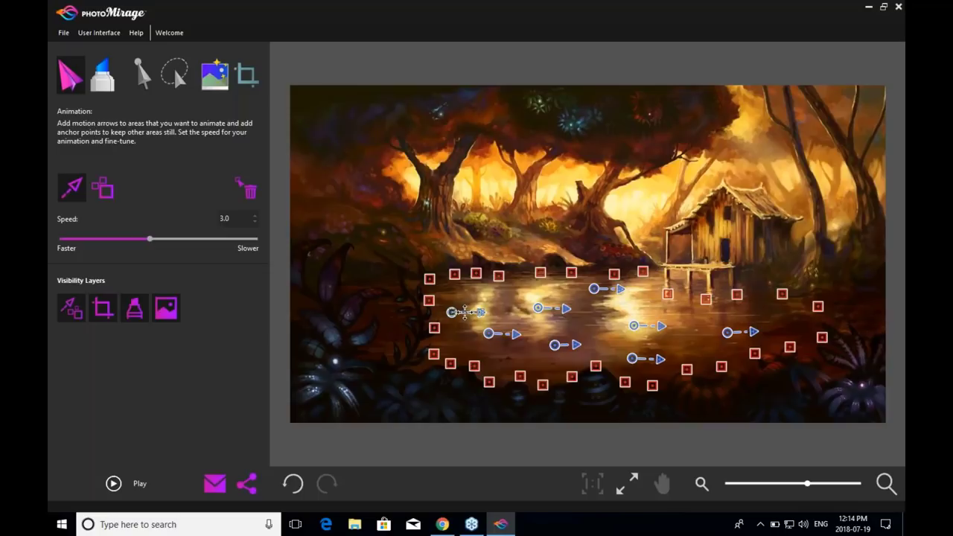
left_click_drag(465, 311, 691, 174)
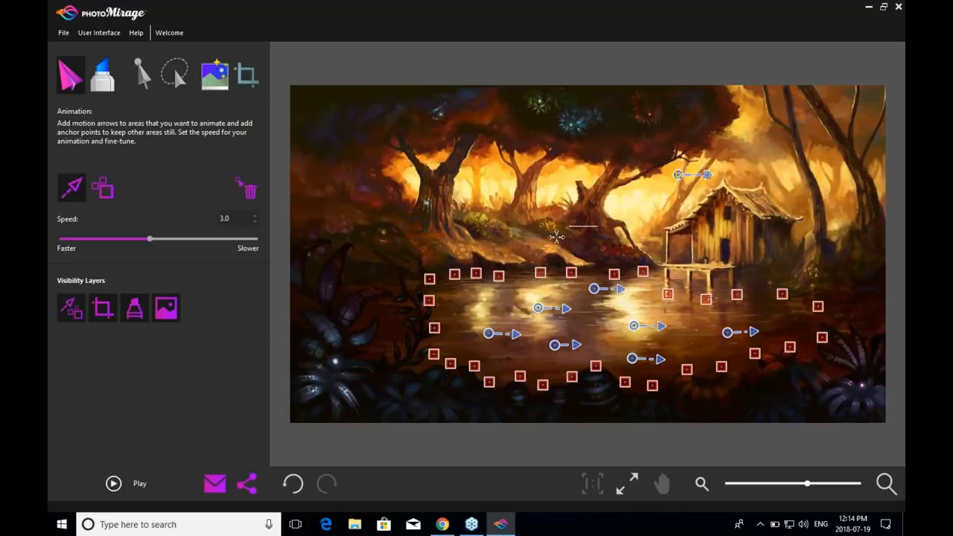
Move the arrow above the hut back onto the lake's left side, and delete three motion arrows and three far-shore anchor points.
left_click_drag(479, 306, 480, 301)
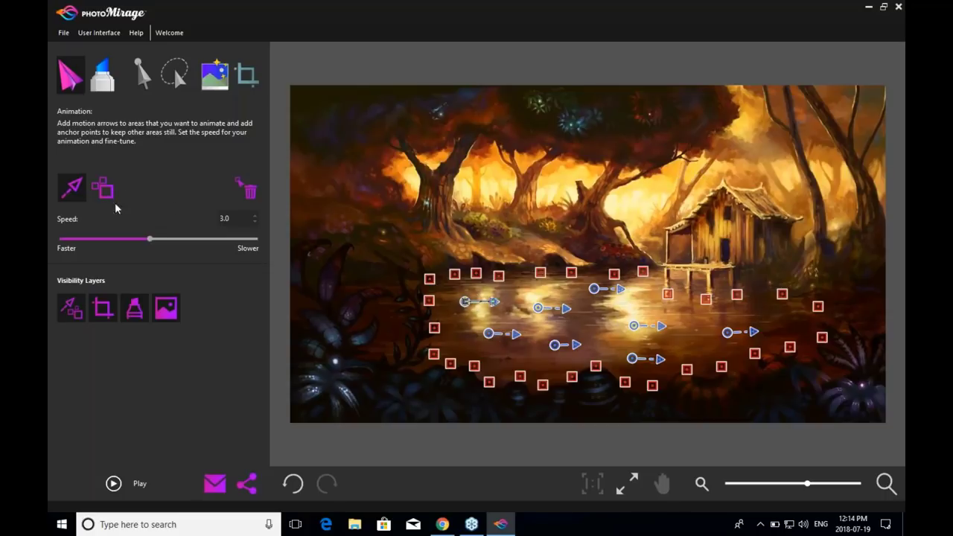
left_click(249, 193)
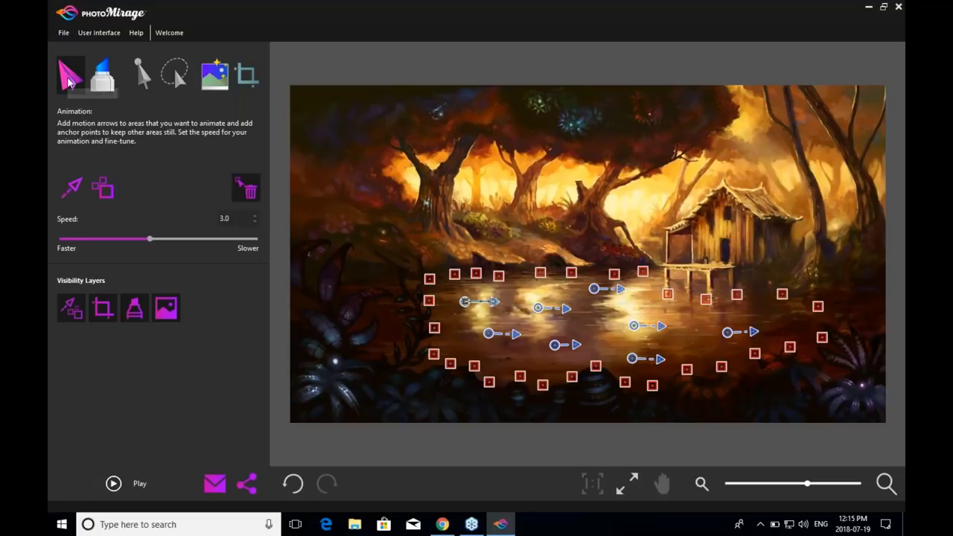
left_click(472, 303)
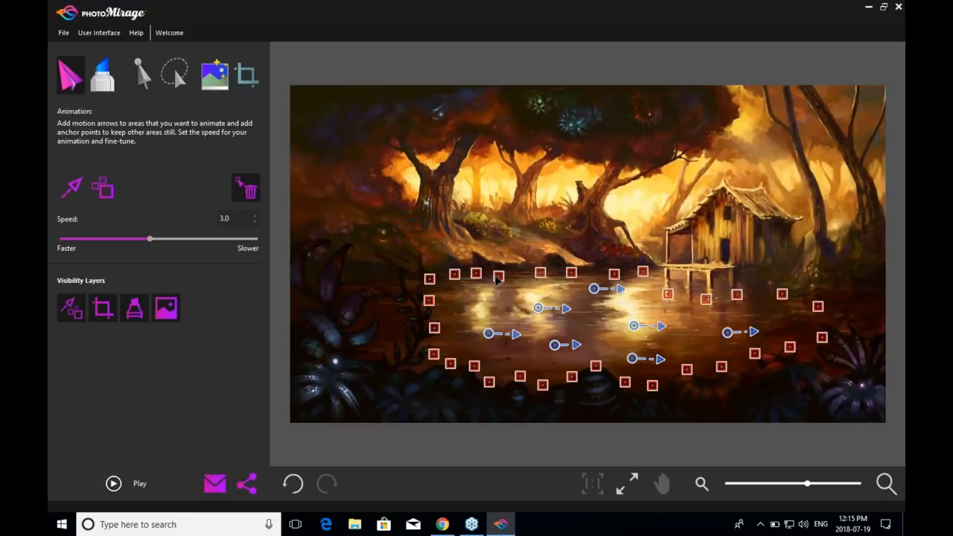
left_click(497, 276)
left_click(475, 273)
left_click(501, 334)
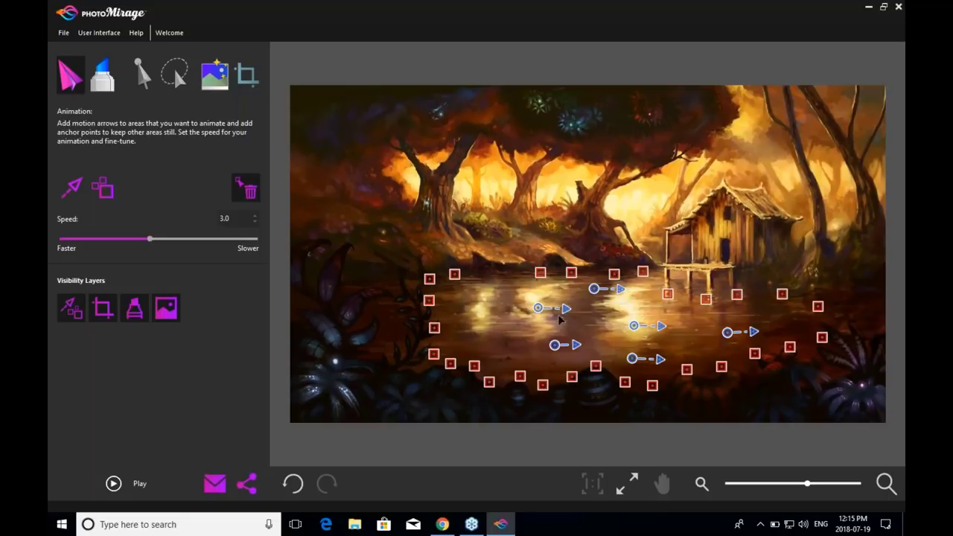
left_click(552, 309)
left_click(541, 273)
Undo all six arrow and anchor deletions and the arrow's move back onto the lake.
left_click(297, 486)
left_click(298, 487)
left_click(298, 487)
left_click(298, 487)
left_click(298, 487)
left_click(298, 487)
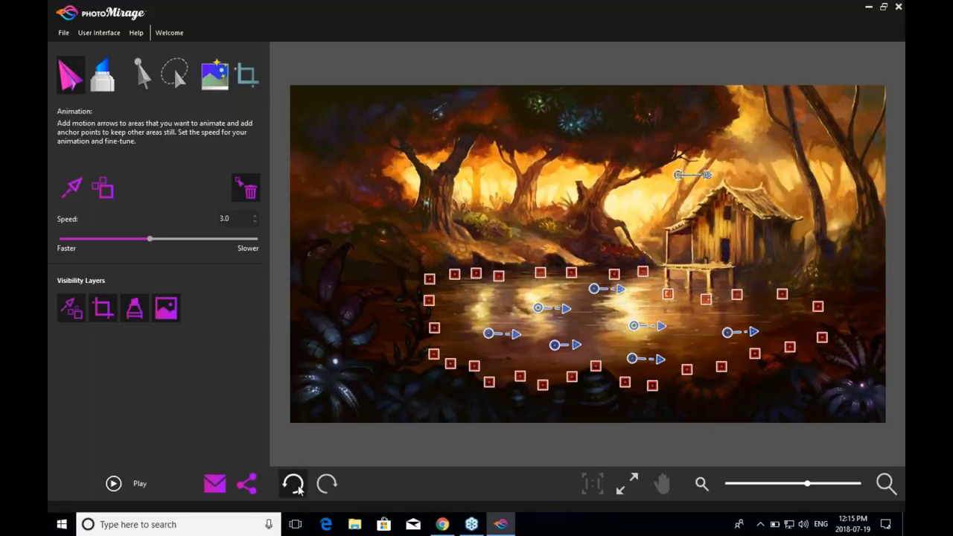
left_click(298, 487)
Redo the arrow's move onto the lake and the first two deletions, one motion arrow and one anchor point.
left_click(327, 485)
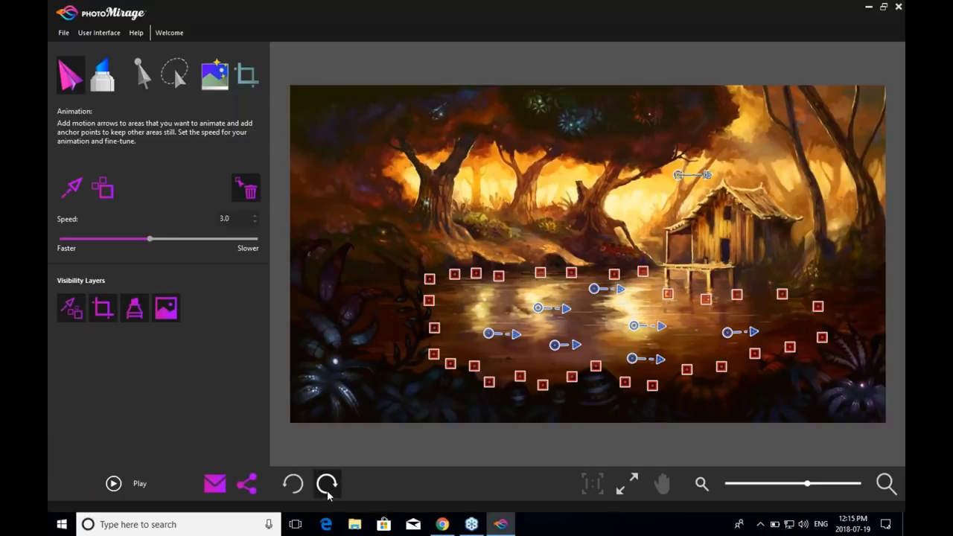
left_click(328, 486)
left_click(327, 485)
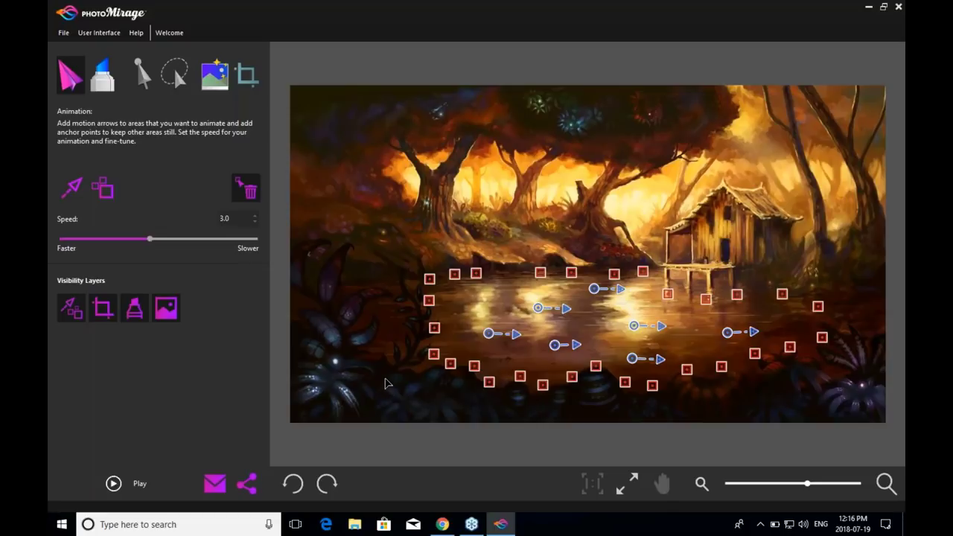
Open the image 4.Boom_Shiva without saving the changes to the lake project.
left_click(63, 33)
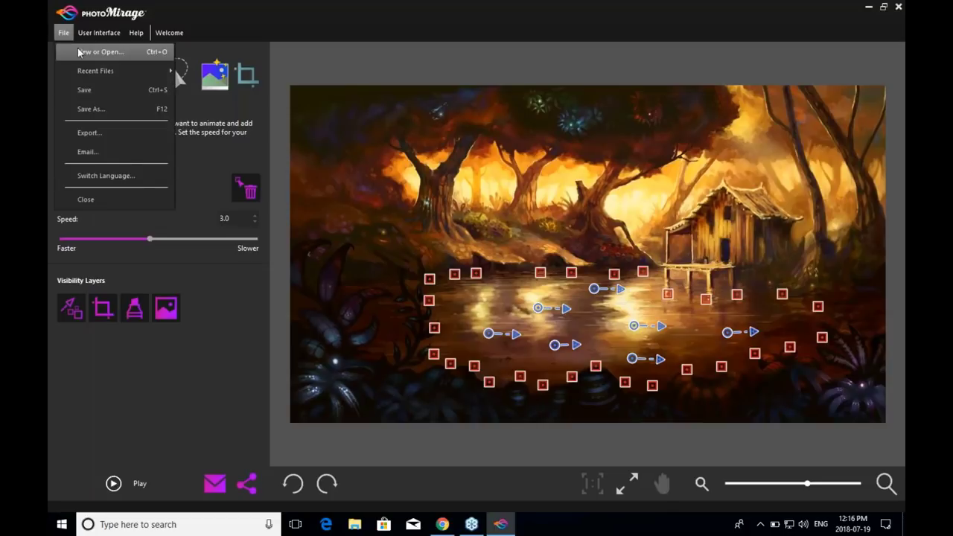
left_click(82, 47)
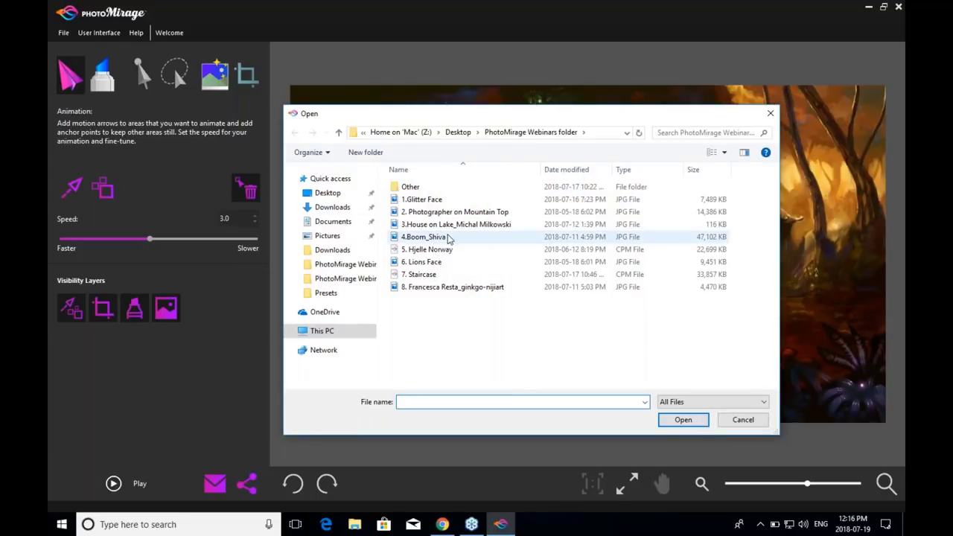
left_click(450, 239)
left_click(682, 419)
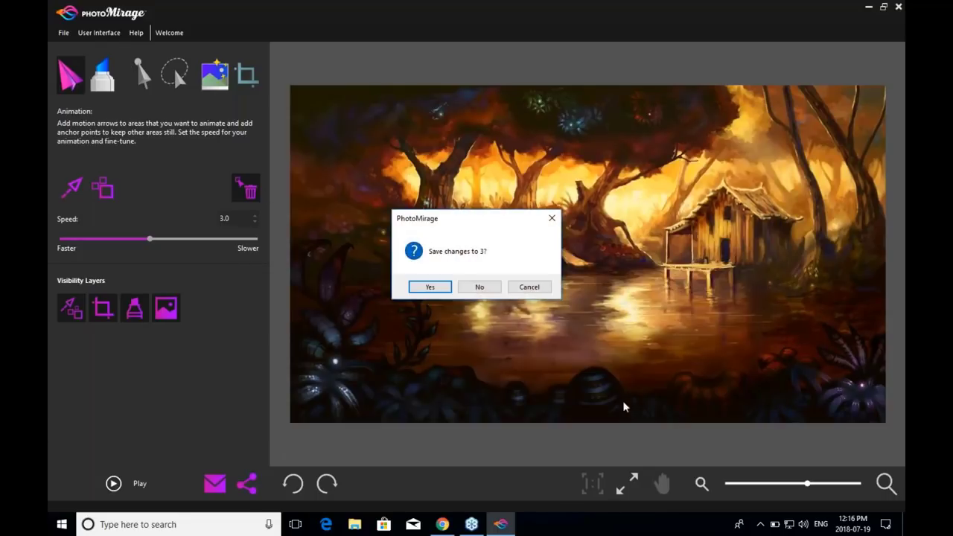
left_click(480, 286)
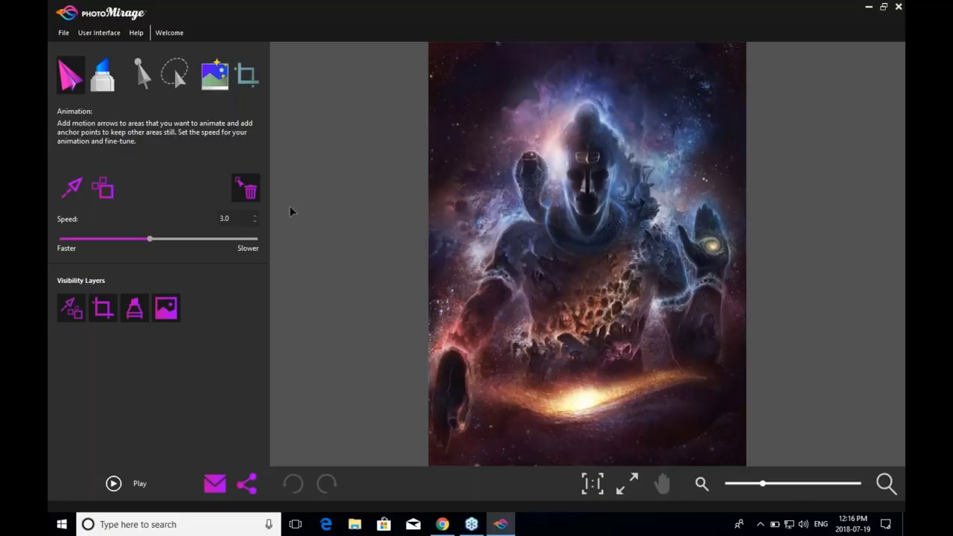
Outline the central figure's head, shoulders and torso with anchor points, and surround the arm on the picture's left side.
left_click(106, 193)
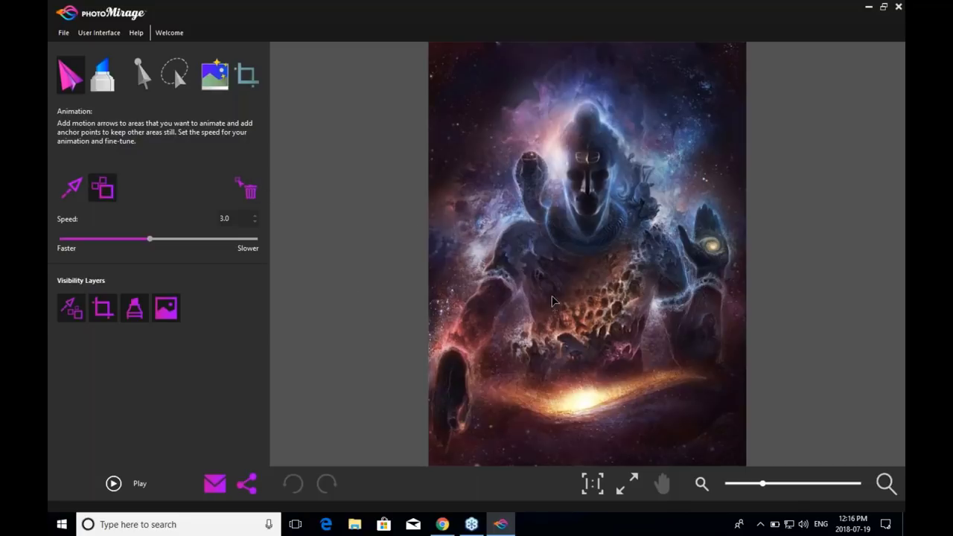
mouse_move(579, 112)
left_mouse_down()
mouse_move(544, 158)
mouse_move(536, 149)
mouse_move(513, 173)
mouse_move(526, 215)
mouse_move(492, 271)
mouse_move(516, 280)
left_mouse_up()
left_click_drag(526, 295, 520, 361)
left_click(536, 379)
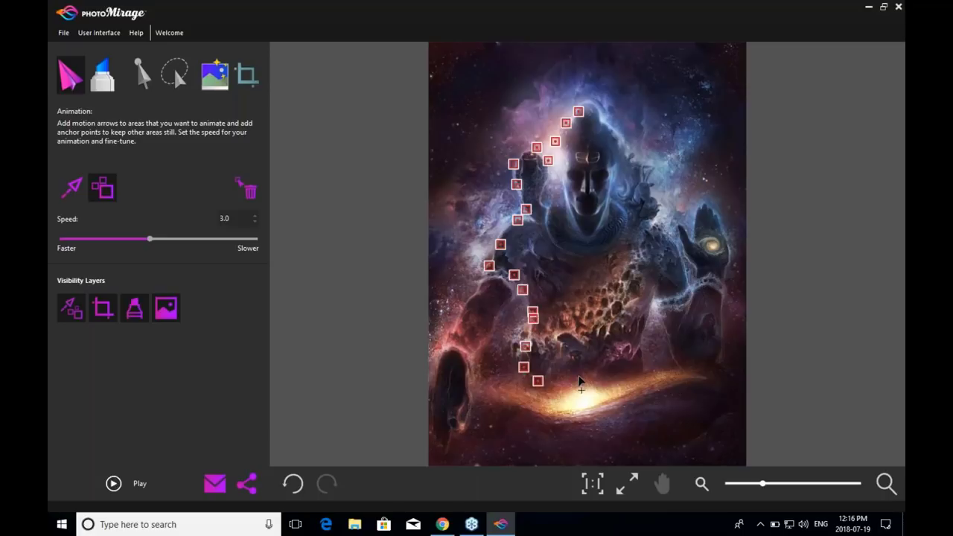
mouse_move(641, 363)
left_mouse_down()
mouse_move(648, 325)
mouse_move(669, 302)
mouse_move(661, 292)
mouse_move(686, 285)
mouse_move(635, 160)
left_mouse_up()
left_click_drag(609, 127, 589, 107)
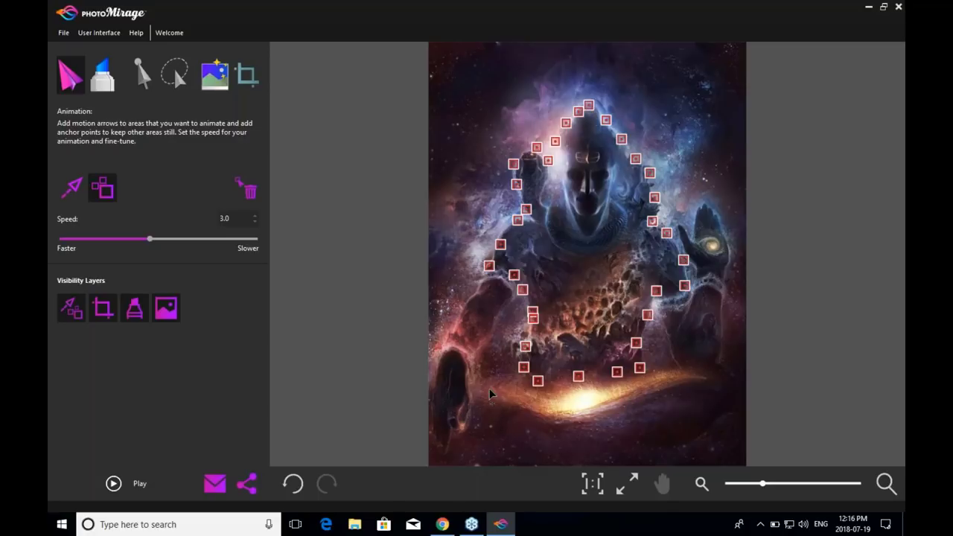
mouse_move(510, 293)
left_mouse_down()
mouse_move(481, 353)
mouse_move(474, 308)
mouse_move(495, 286)
left_mouse_up()
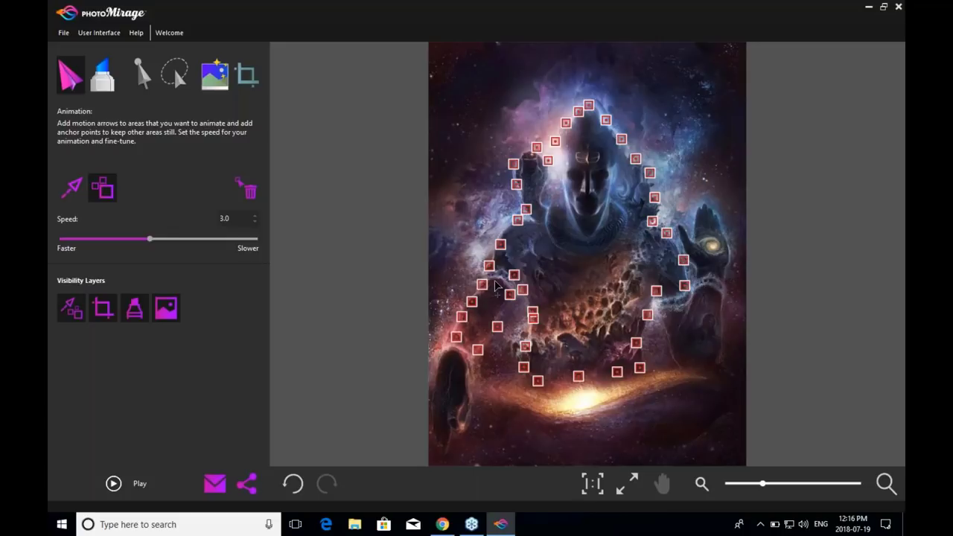
Place nine anchor points along the lower edge of the glowing band, from beside the lowered hand to the picture's right side.
left_click(485, 400)
left_click(509, 407)
left_click(580, 414)
left_click(601, 407)
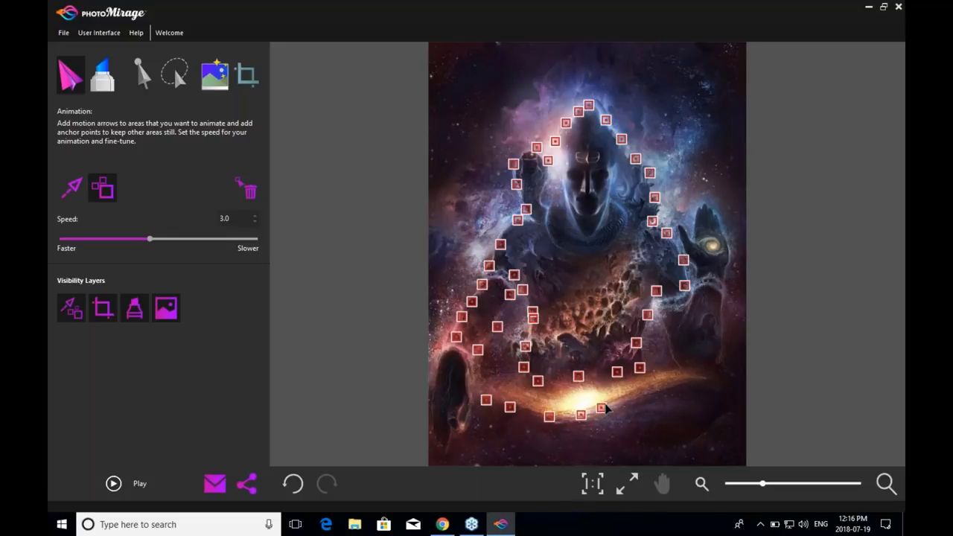
left_click(627, 392)
left_click(661, 387)
left_click(691, 380)
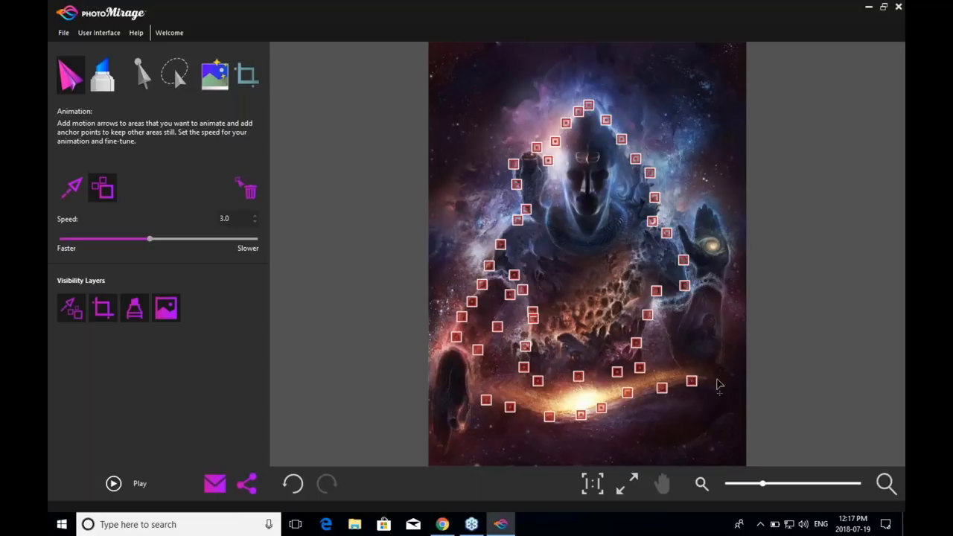
left_click(720, 379)
Add four anchor points curving from the glowing band's right end down to the picture's bottom edge.
left_click(744, 396)
left_click(718, 419)
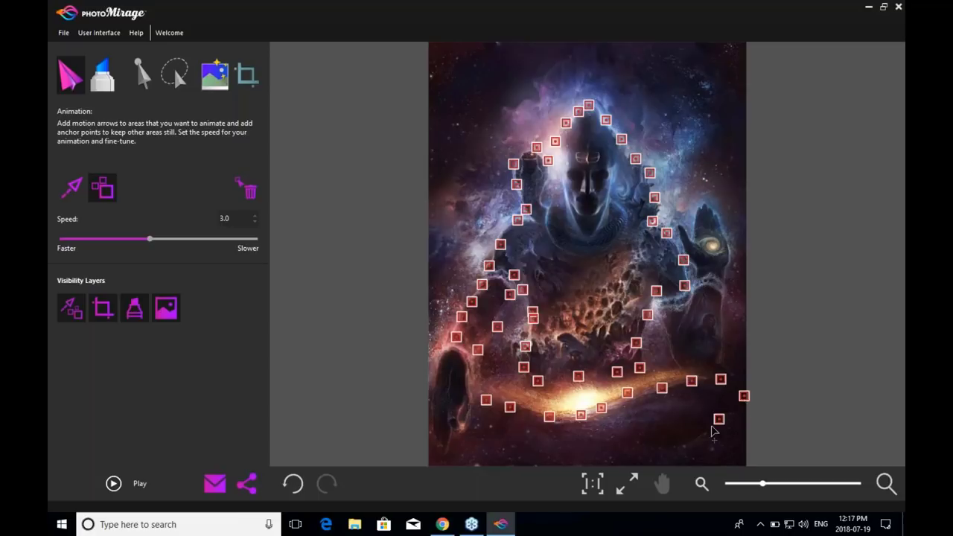
left_click(675, 445)
left_click(627, 460)
Surround the lowered hand at the picture's lower left with eleven anchor points.
left_click(461, 360)
left_click(463, 377)
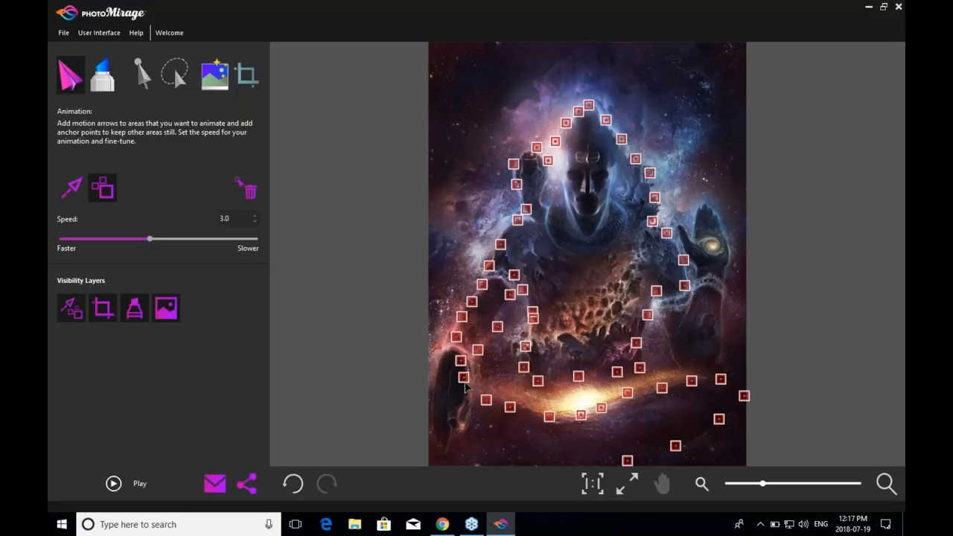
left_click(467, 396)
left_click(461, 422)
left_click(449, 436)
left_click(445, 451)
left_click(435, 438)
left_click(433, 417)
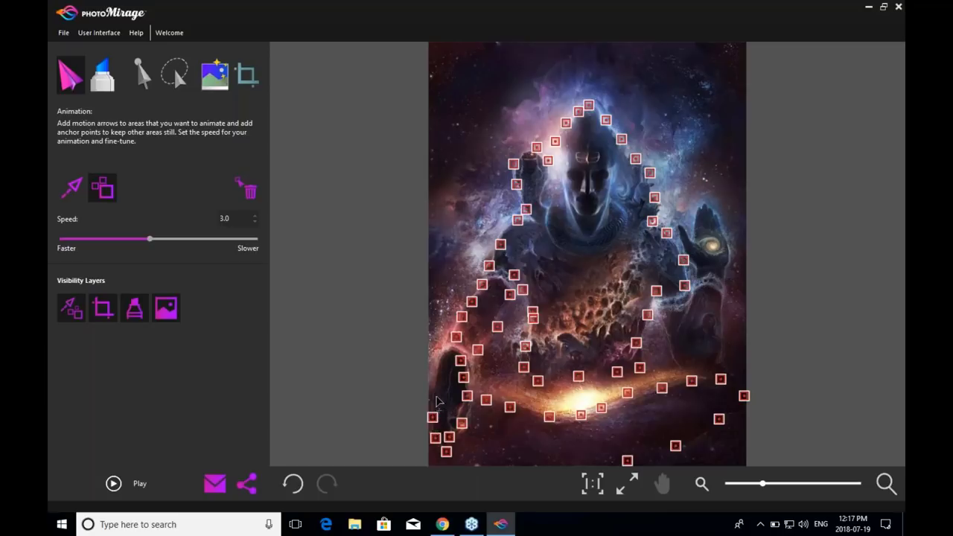
left_click(434, 390)
left_click(437, 364)
left_click(446, 354)
Outline the forearm on the picture's right side with ten anchor points, from the elbow down and back up to the wrist.
left_click(665, 315)
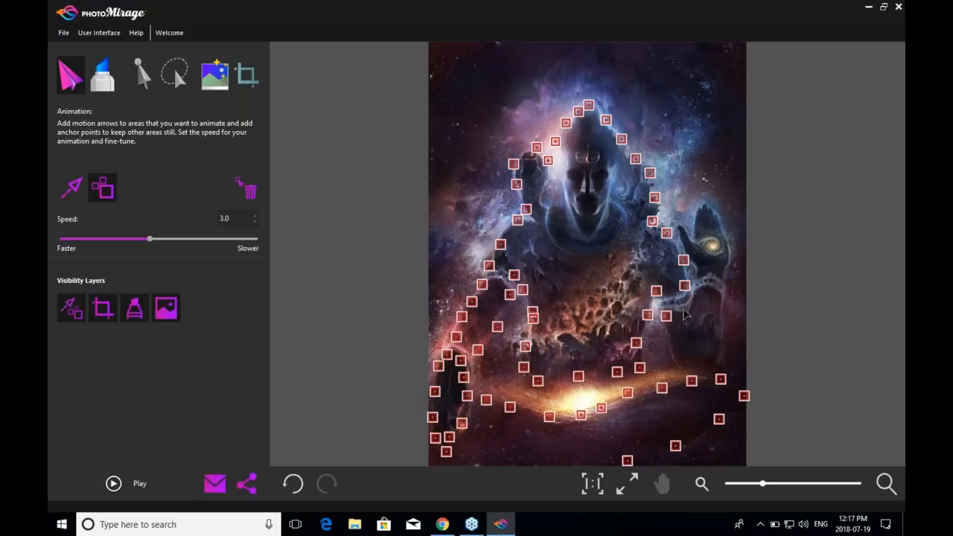
left_click(684, 308)
left_click(668, 331)
left_click(671, 349)
left_click(684, 367)
left_click(720, 358)
left_click(716, 325)
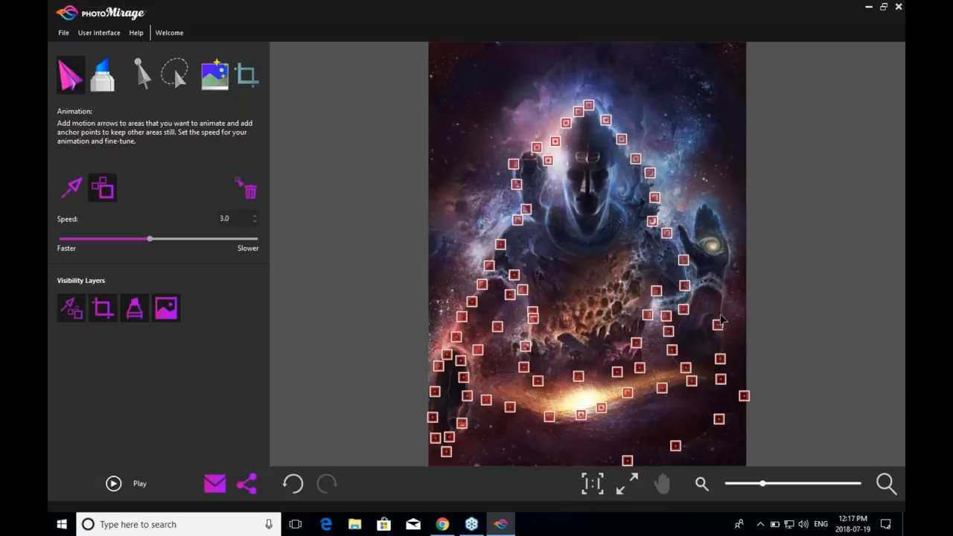
left_click(722, 302)
left_click(710, 291)
left_click(696, 295)
Outline the raised hand on the picture's right side with anchor points around its fingers, thumb and palm.
left_click(699, 209)
left_click(696, 226)
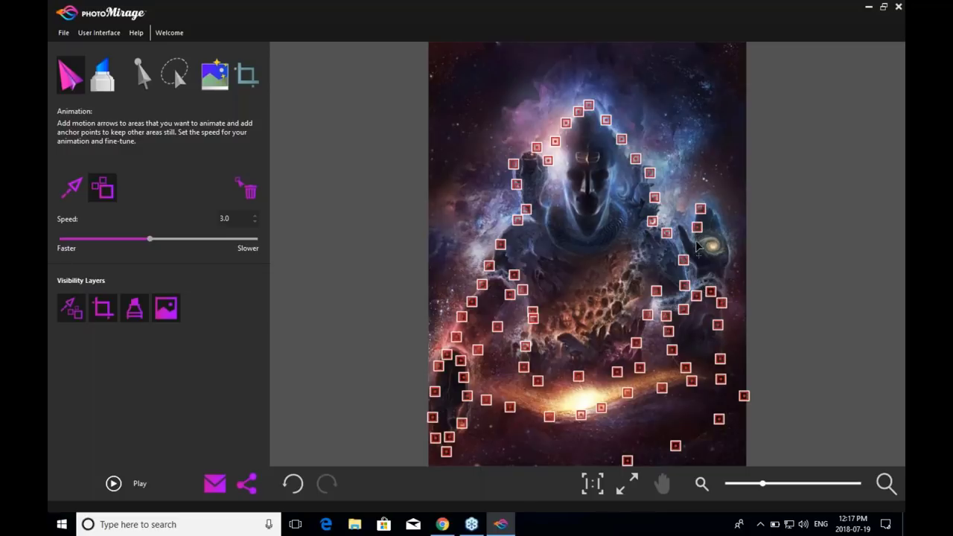
left_click(695, 242)
left_click(682, 240)
left_click(693, 262)
left_click(701, 271)
left_click(715, 272)
left_click(728, 262)
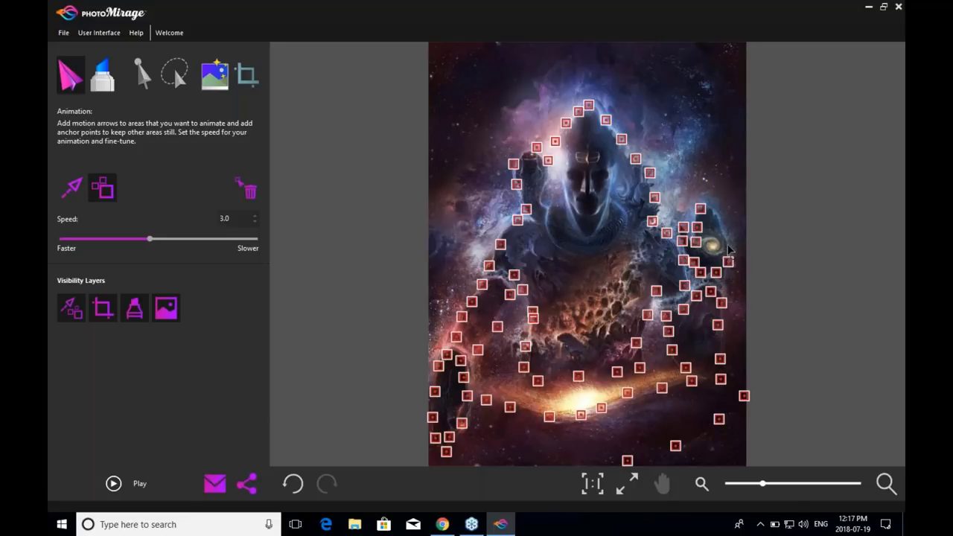
left_click(726, 237)
left_click(718, 217)
left_click(710, 204)
Encircle the small spiral galaxy in the raised palm with closely spaced anchor points.
scroll(729, 282, "up", 2)
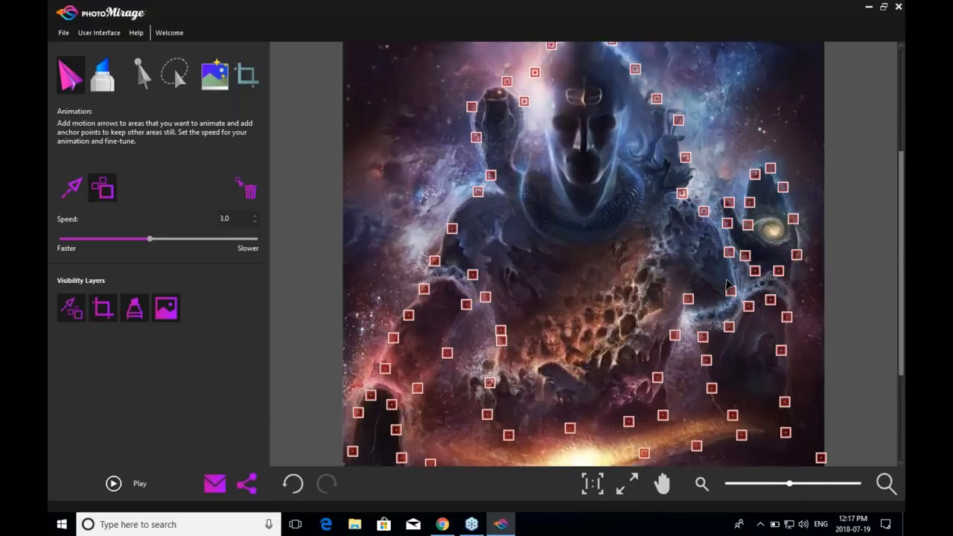
left_click(804, 238)
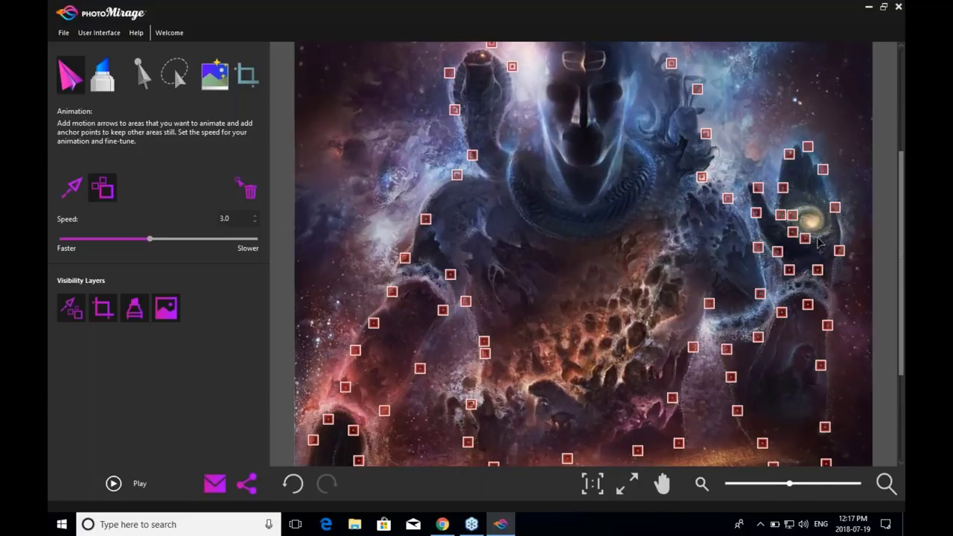
left_click(817, 237)
left_click(827, 225)
left_click(828, 214)
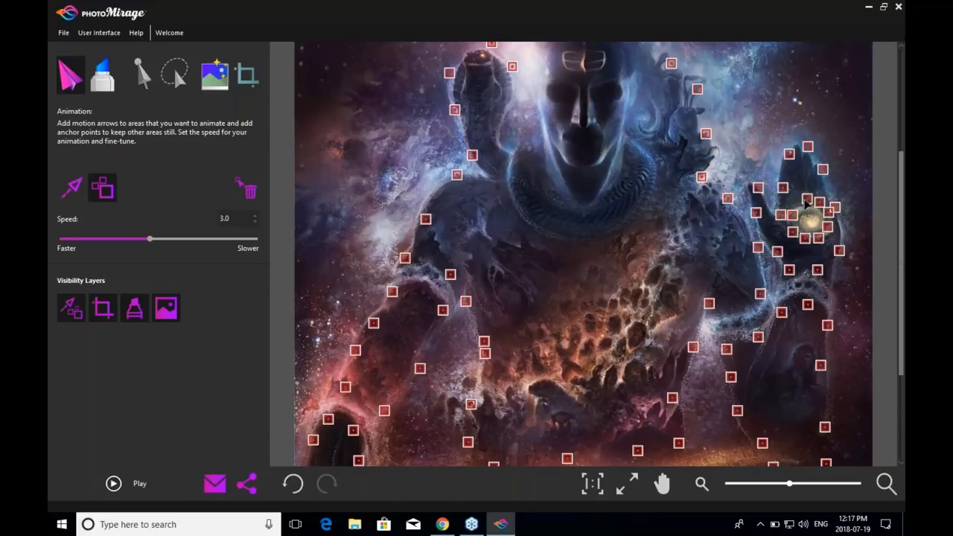
scroll(785, 302, "down", 2)
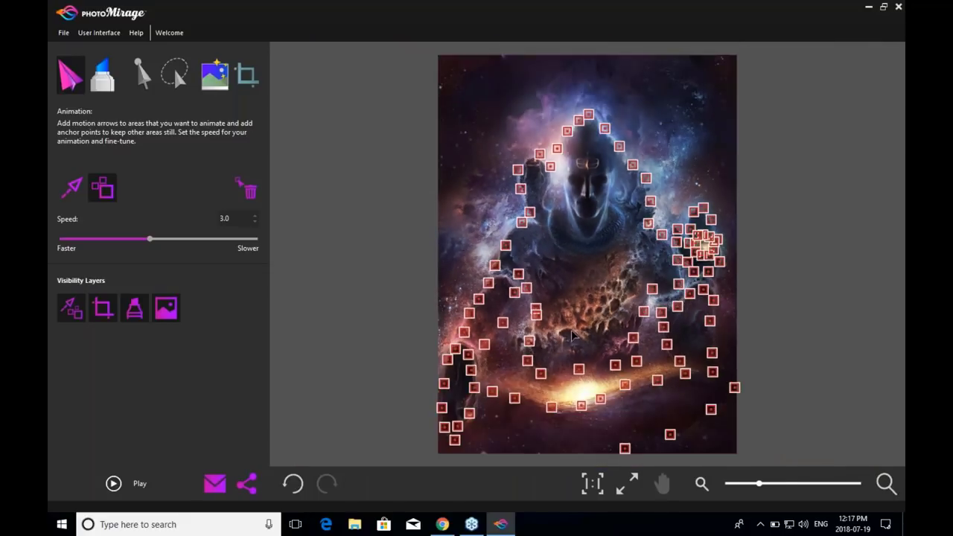
Add six motion arrows along the glowing band, from its bright center toward the lowered hand, pointing up and to the left.
scroll(554, 317, "up", 2)
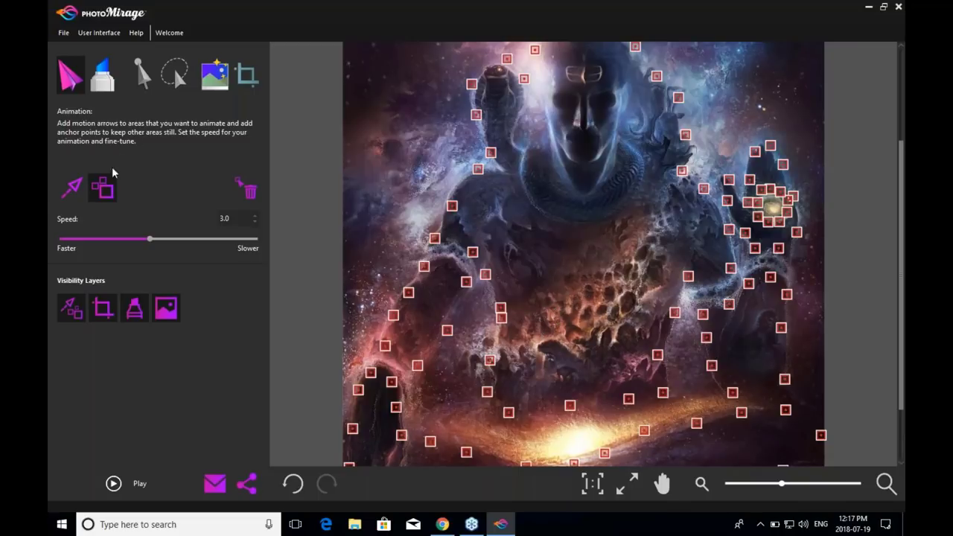
left_click(88, 188)
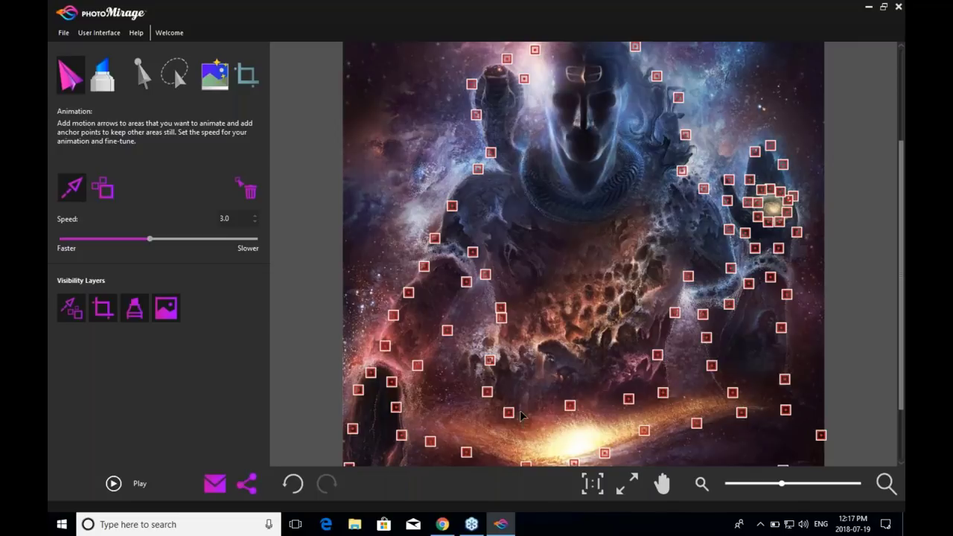
mouse_move(599, 423)
left_mouse_down()
mouse_move(559, 423)
mouse_move(551, 440)
mouse_move(535, 429)
mouse_move(529, 446)
mouse_move(507, 432)
left_mouse_up()
left_click_drag(484, 439, 442, 411)
Add three anchor points above the glowing band's left end, between the torso and the lowered hand.
left_click(103, 189)
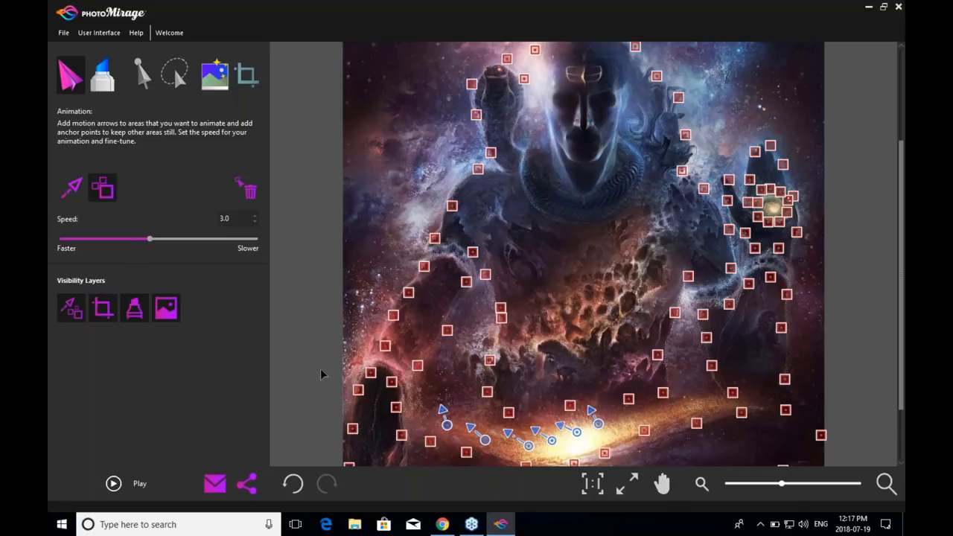
left_click(469, 393)
left_click(443, 391)
left_click(424, 395)
Add seven motion arrows pointing outward, from the glowing band's left end up along the left arm and shoulder.
left_click(68, 188)
mouse_move(420, 417)
left_mouse_down()
mouse_move(398, 368)
mouse_move(358, 358)
mouse_move(357, 305)
mouse_move(380, 276)
mouse_move(391, 283)
mouse_move(367, 262)
left_mouse_up()
left_click_drag(408, 221, 387, 207)
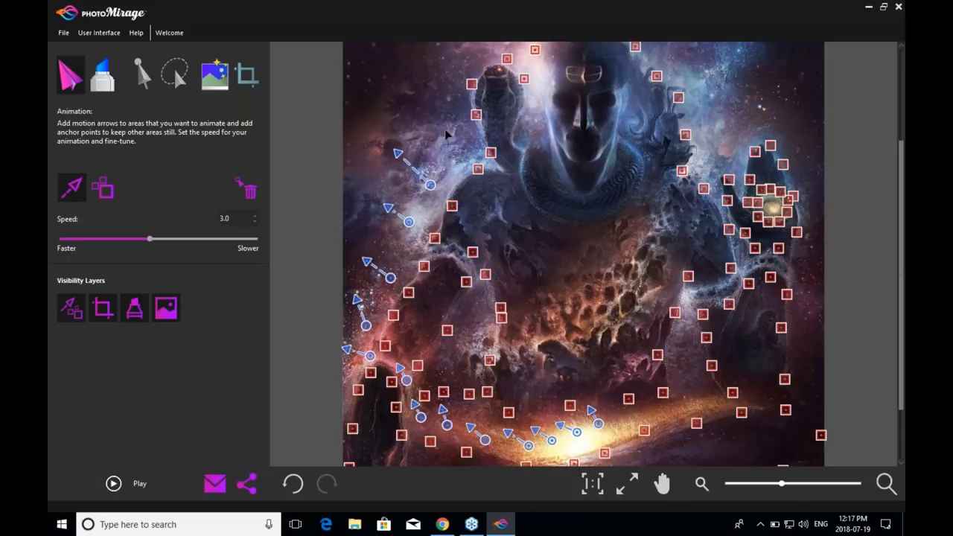
Add motion arrows radiating outward from the left shoulder over the head to just above the raised hand on the right.
scroll(452, 117, "up", 2)
scroll(452, 117, "down", 3)
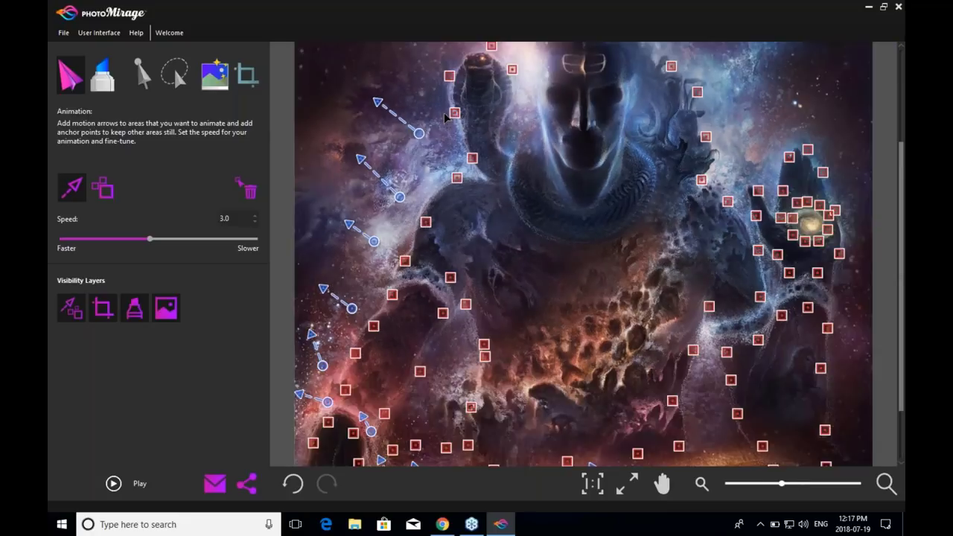
mouse_move(501, 154)
left_mouse_down()
mouse_move(488, 136)
mouse_move(523, 138)
mouse_move(518, 117)
mouse_move(553, 106)
mouse_move(537, 87)
mouse_move(545, 80)
mouse_move(578, 97)
mouse_move(573, 68)
left_mouse_up()
left_click_drag(614, 97, 619, 80)
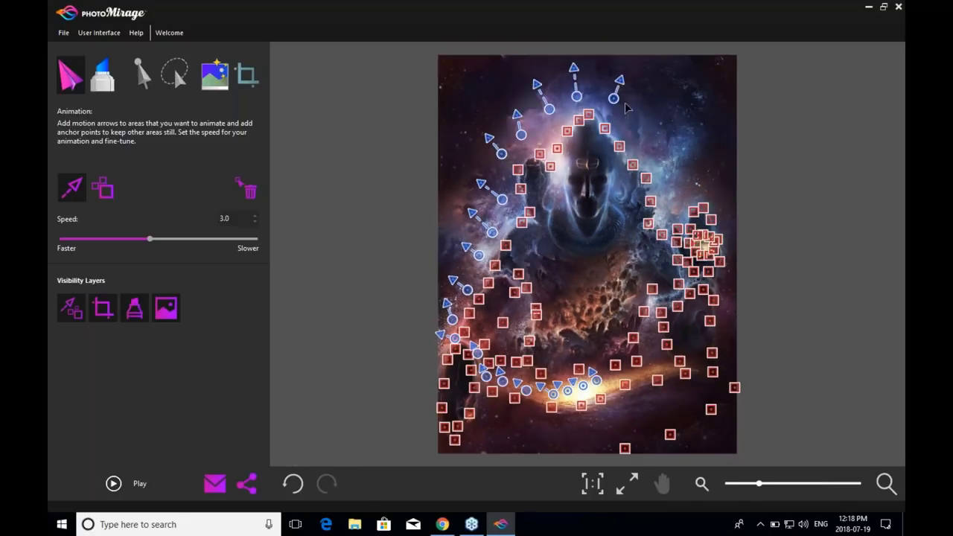
left_click_drag(636, 118, 659, 106)
mouse_move(667, 158)
left_mouse_down()
mouse_move(690, 151)
mouse_move(702, 183)
mouse_move(689, 184)
mouse_move(701, 179)
left_mouse_up()
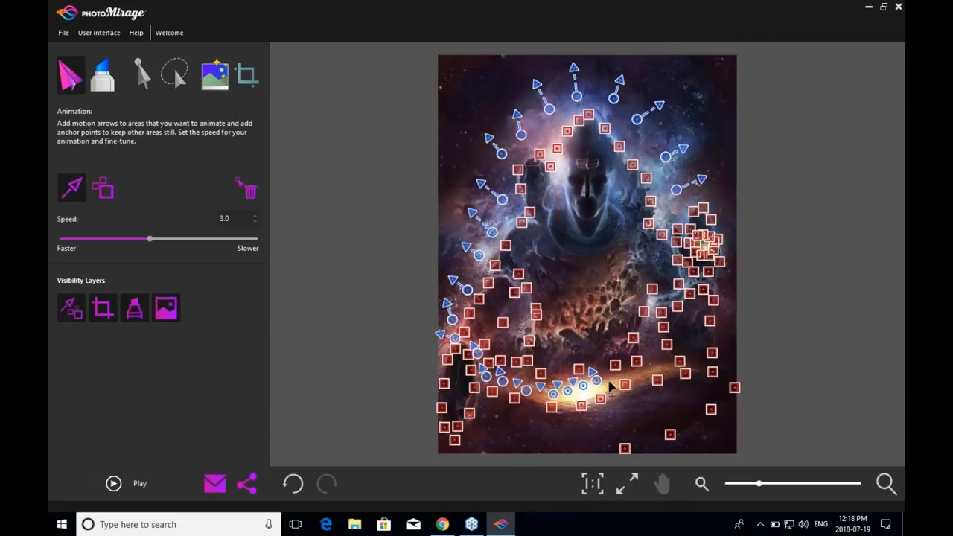
Add two motion arrows pointing left along the right end of the glowing band.
left_click_drag(649, 370, 633, 370)
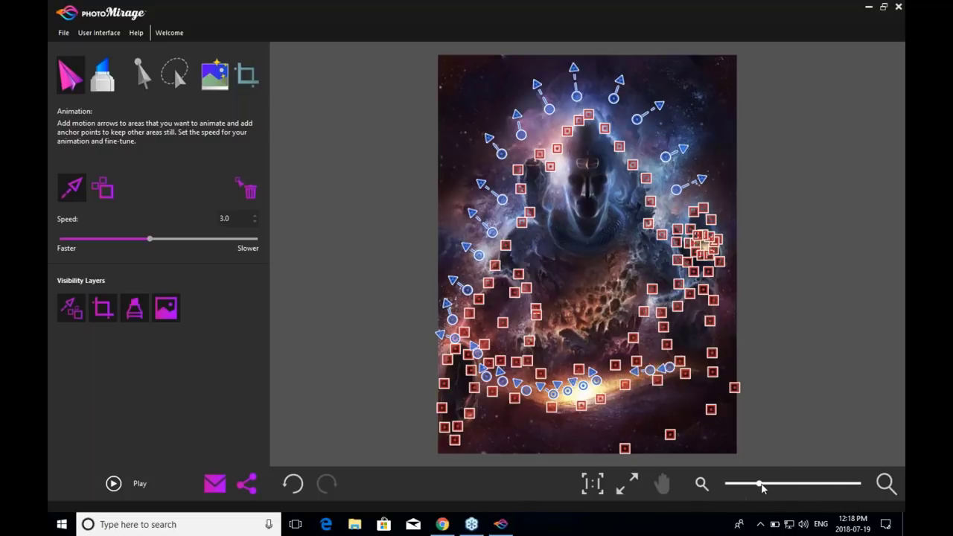
Examine the figure and its arrows and anchors at several magnifications, fitted to the window and at actual size.
left_click_drag(759, 484, 783, 485)
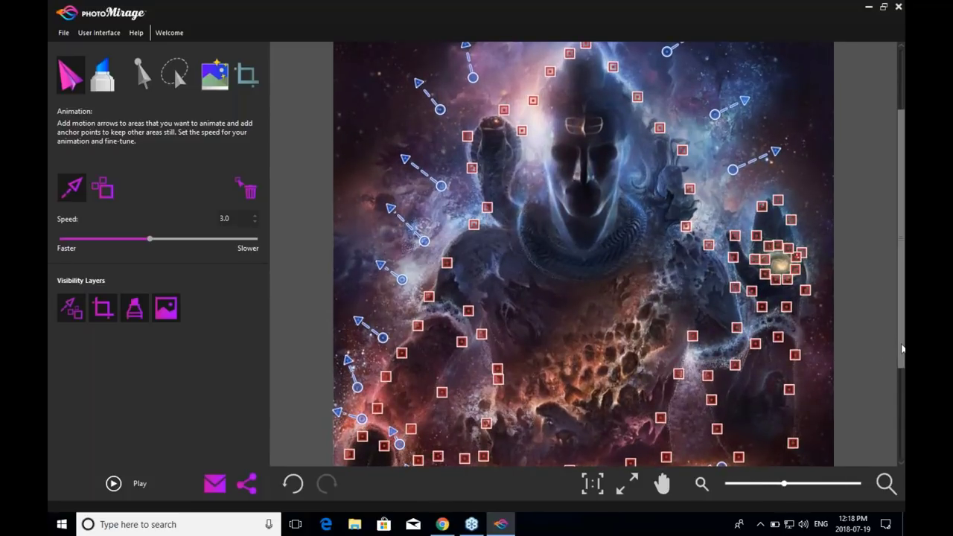
scroll(901, 352, "down", 2)
scroll(902, 352, "up", 3)
scroll(902, 352, "down", 2)
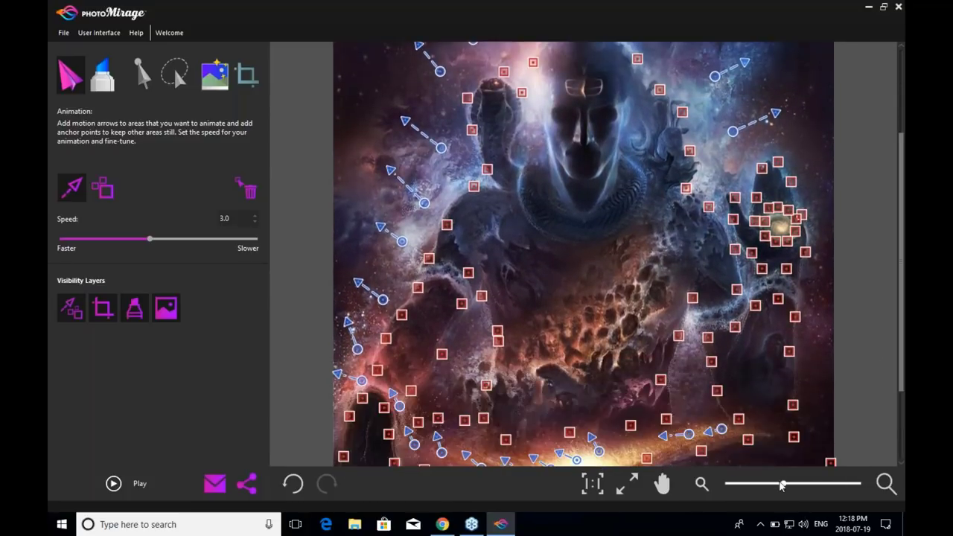
left_click_drag(783, 484, 770, 486)
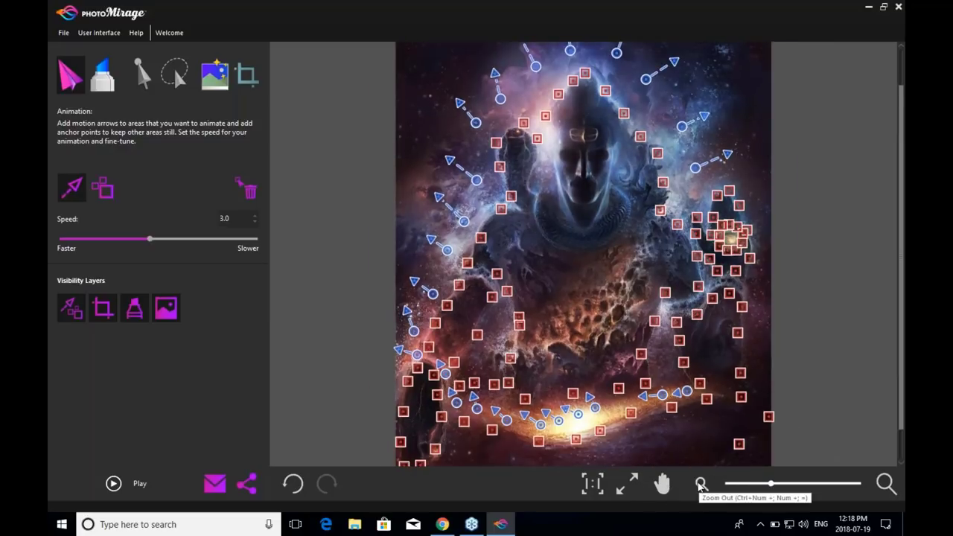
left_click(625, 488)
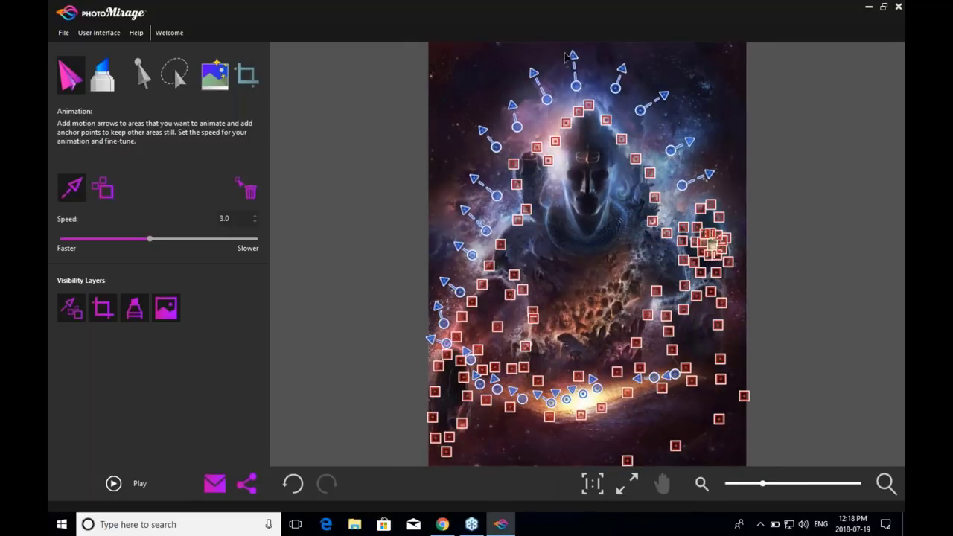
left_click(593, 484)
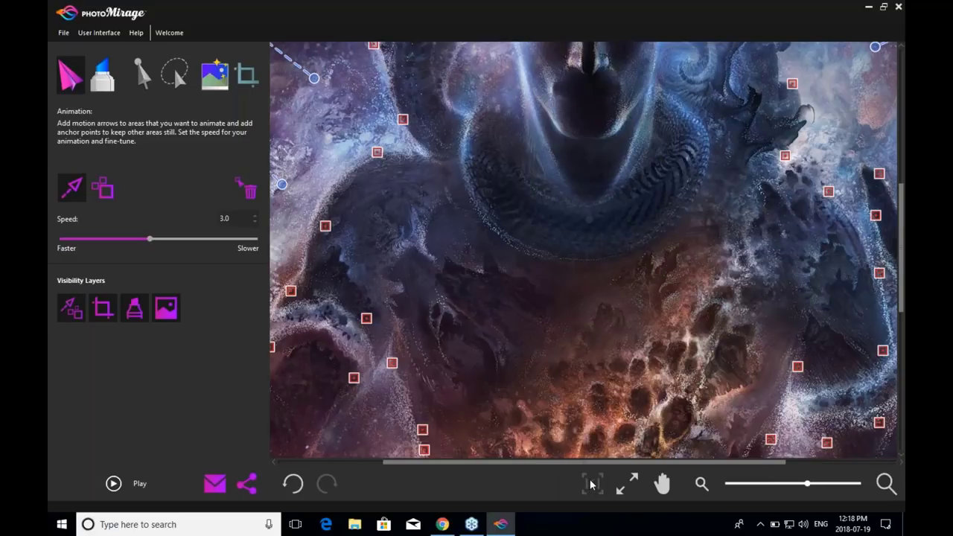
Add motion arrows swirling in a circle around the small galaxy in the raised palm on the right.
left_click(663, 487)
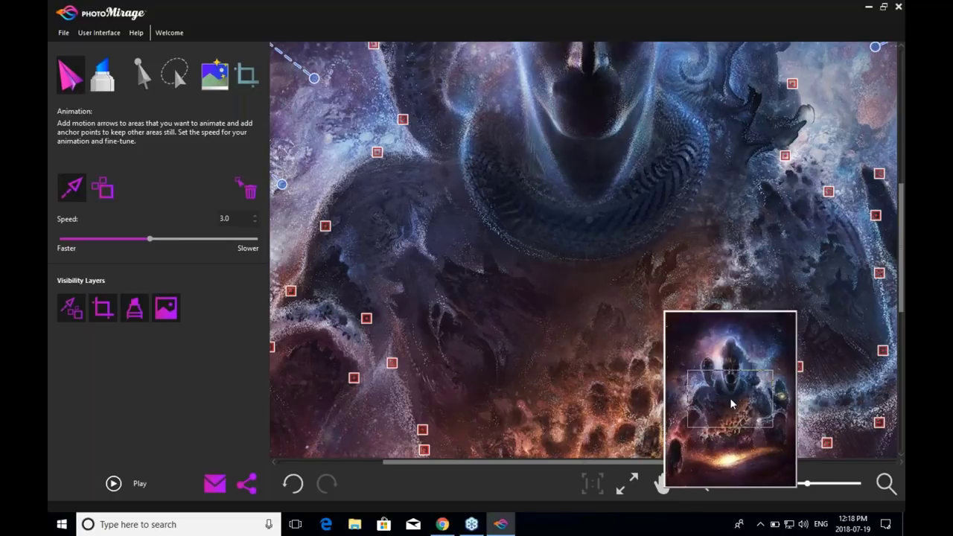
left_click_drag(722, 394, 775, 400)
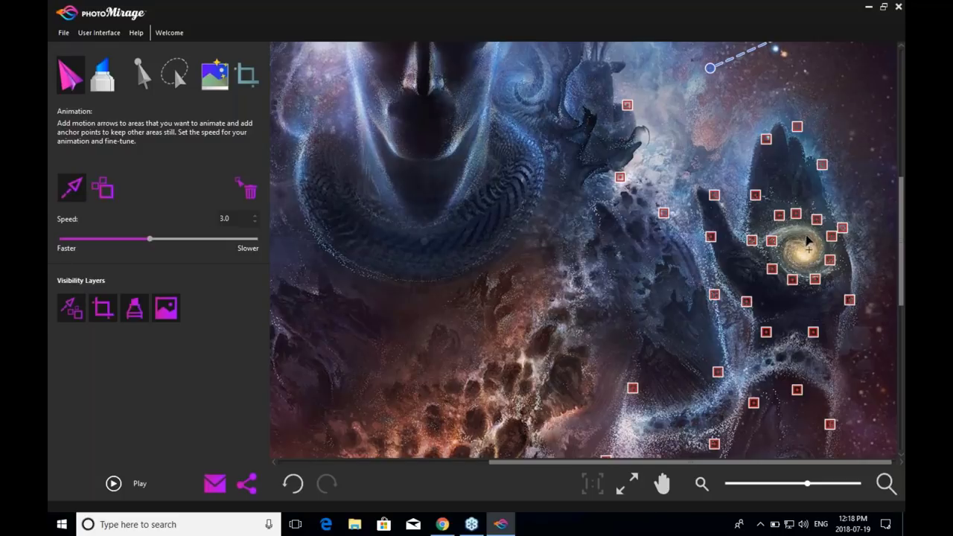
mouse_move(806, 235)
left_mouse_down()
mouse_move(788, 242)
mouse_move(789, 271)
mouse_move(824, 256)
mouse_move(796, 248)
mouse_move(795, 263)
mouse_move(816, 262)
mouse_move(799, 274)
left_mouse_up()
scroll(742, 265, "down", 1)
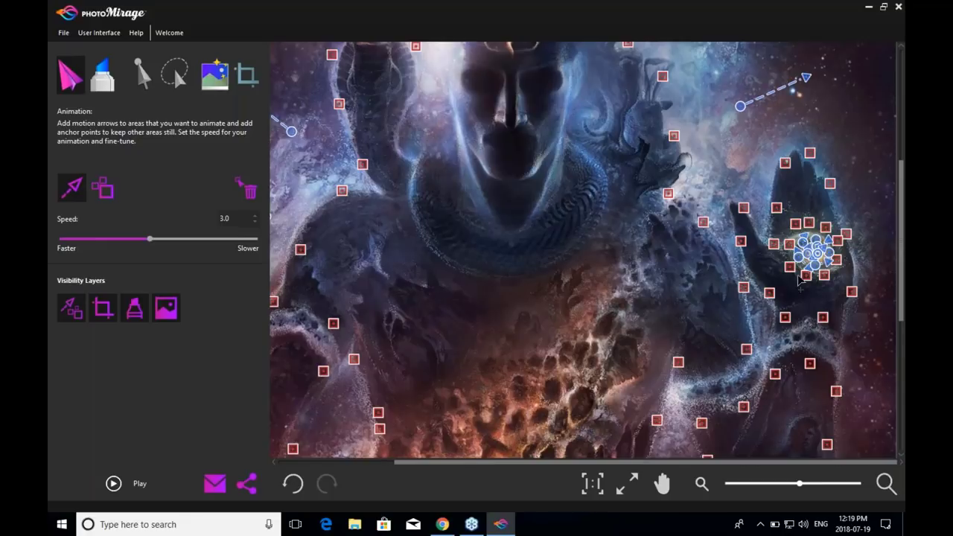
Add three motion arrows along the glowing edge of the right arm and four pointing outward near the picture's right edge.
scroll(808, 223, "down", 2)
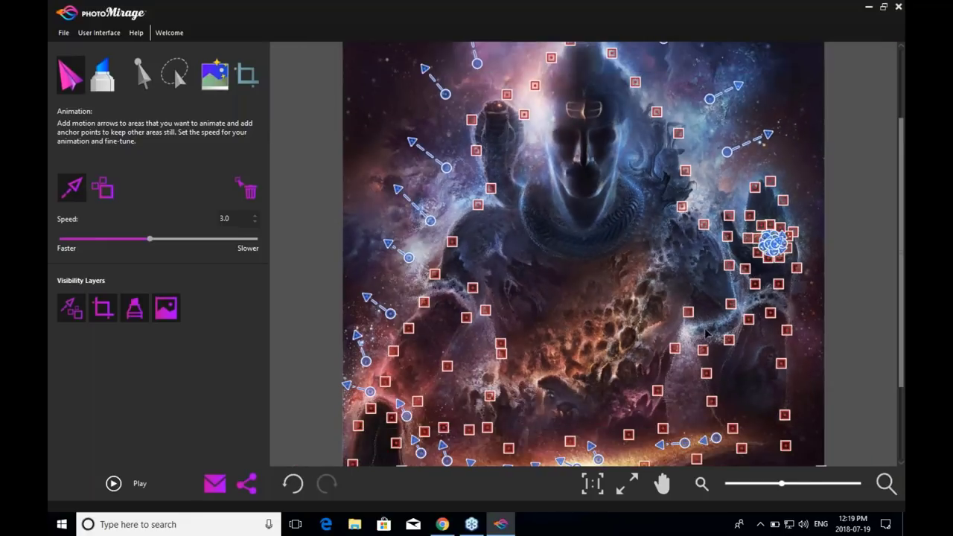
mouse_move(700, 331)
left_mouse_down()
mouse_move(756, 303)
mouse_move(796, 309)
left_mouse_up()
left_click_drag(798, 355, 811, 361)
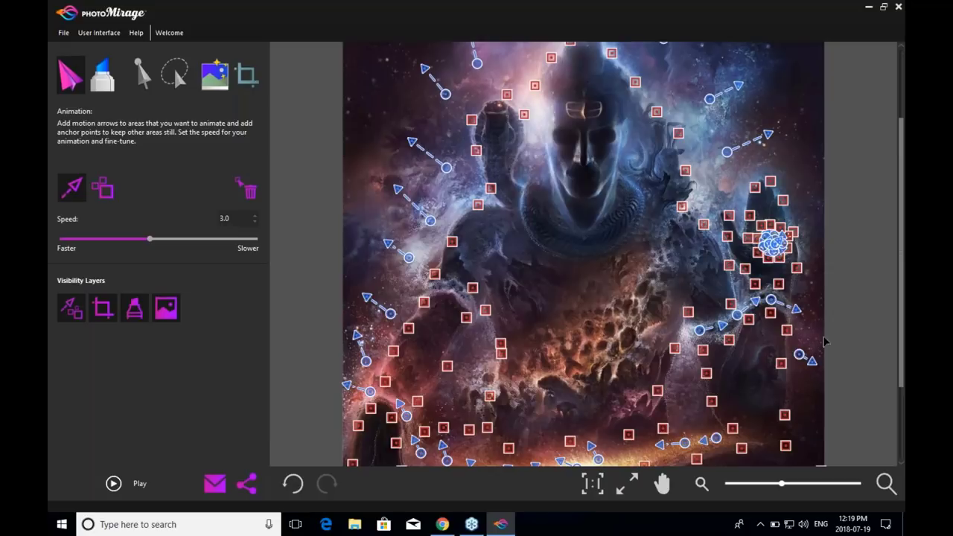
left_click_drag(814, 299, 822, 291)
left_click_drag(799, 146, 815, 131)
left_click_drag(774, 58, 788, 39)
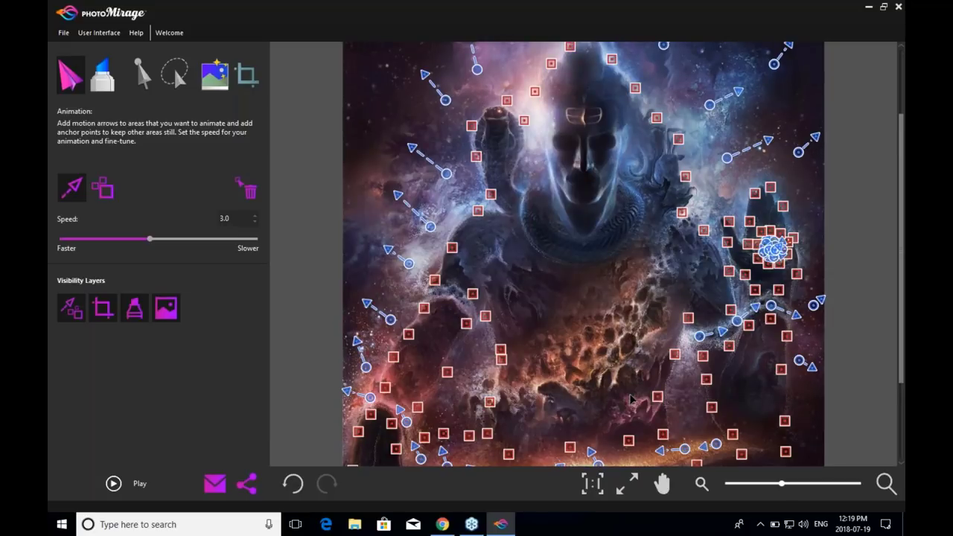
Add three motion arrows following the glowing edge at the bend of the left arm, above its lower anchors.
scroll(599, 375, "up", 4)
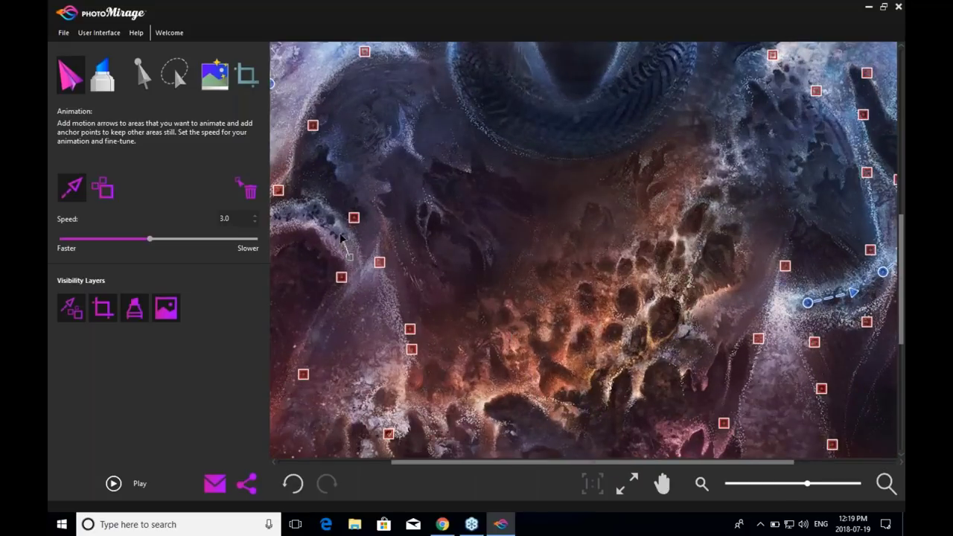
left_click_drag(414, 463, 348, 463)
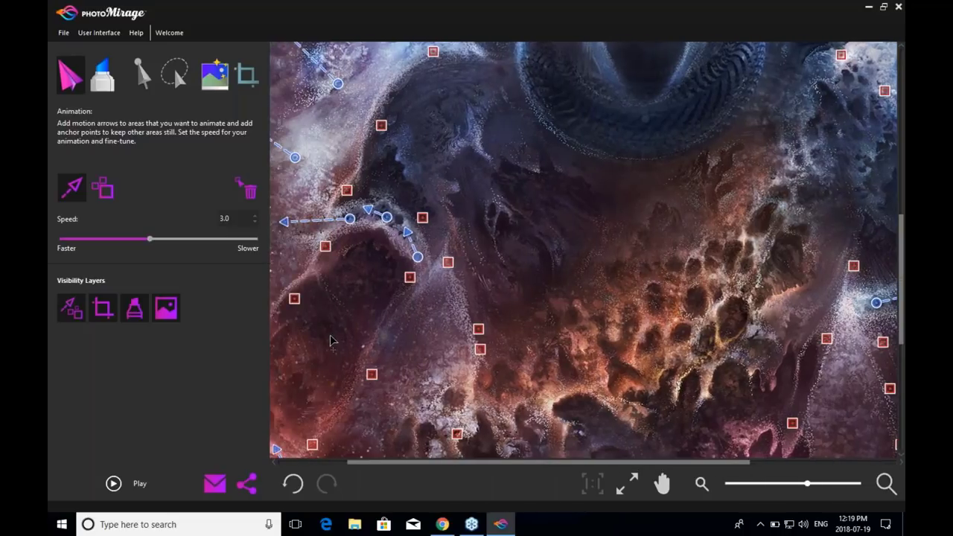
scroll(330, 338, "down", 2)
Add two motion arrows pointing left, one just right of the glowing band's bright center and one in the space below it.
scroll(330, 340, "down", 3)
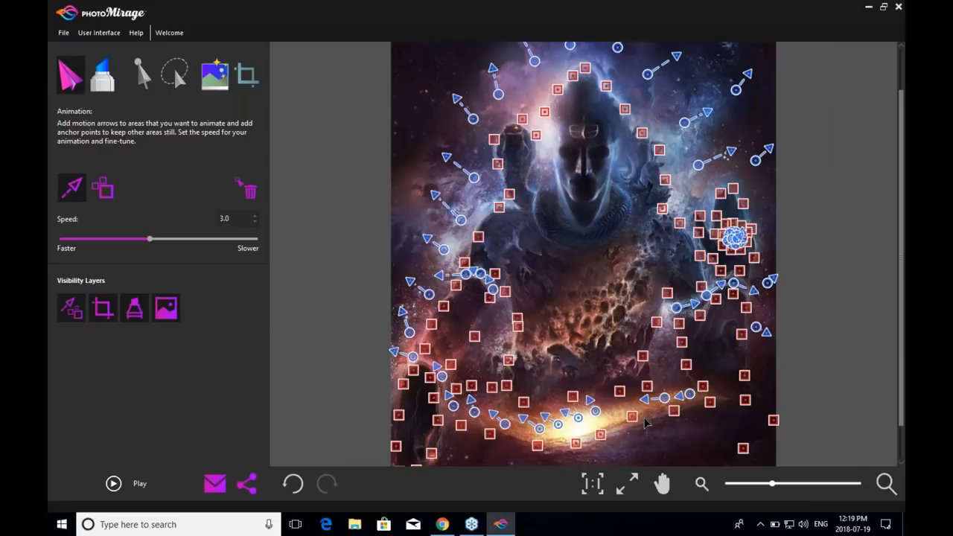
left_click_drag(624, 409, 603, 416)
left_click_drag(682, 451, 642, 455)
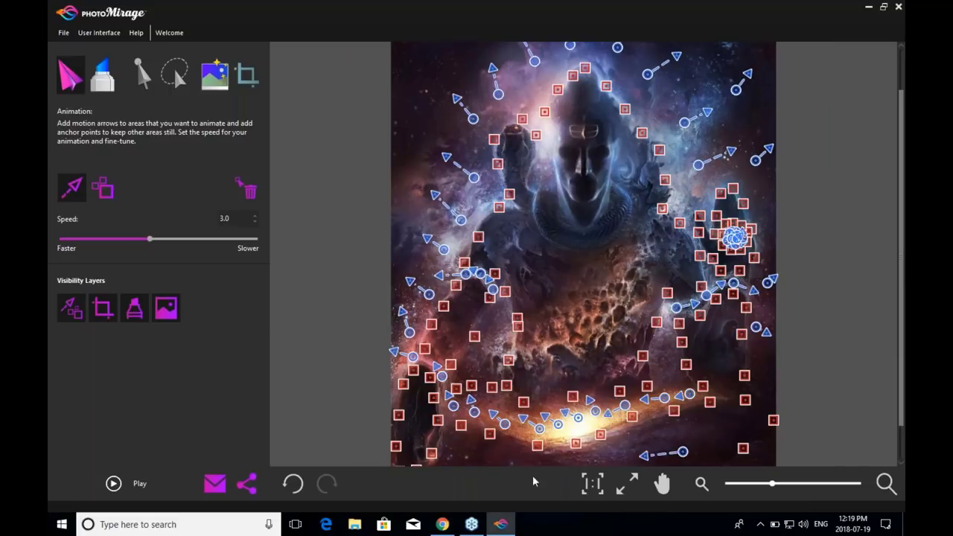
Preview the animation on the whole figure and again close up on the galaxy in the raised palm.
left_click(112, 485)
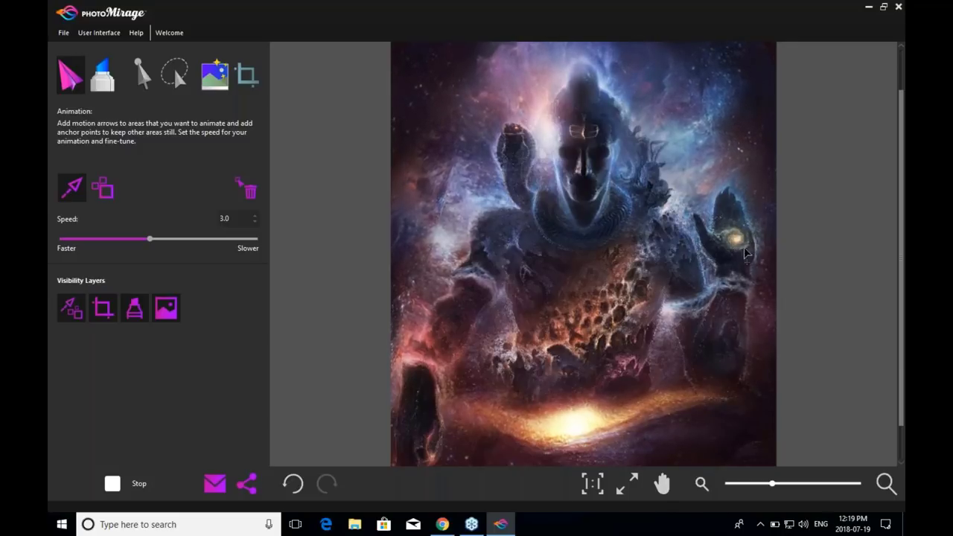
key("space")
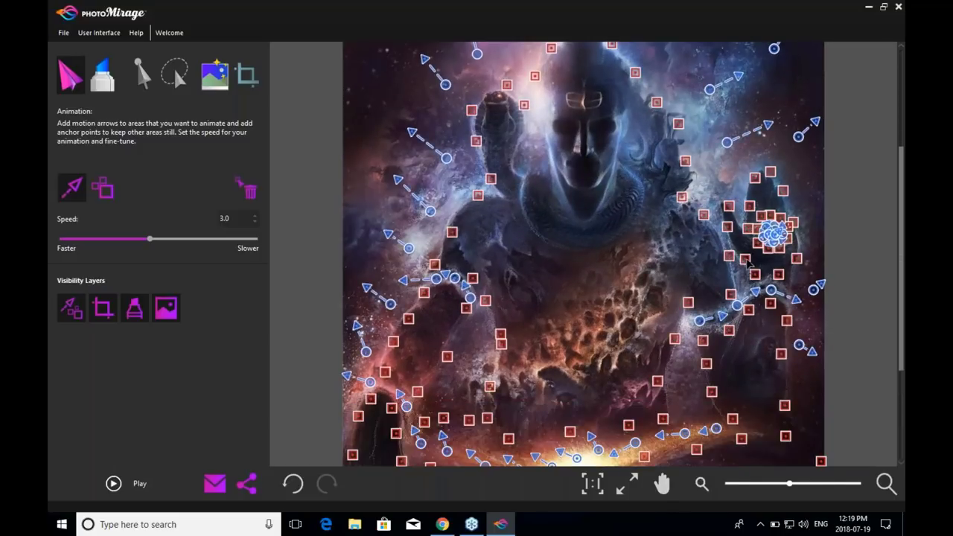
scroll(748, 260, "up", 2)
left_click_drag(659, 462, 720, 462)
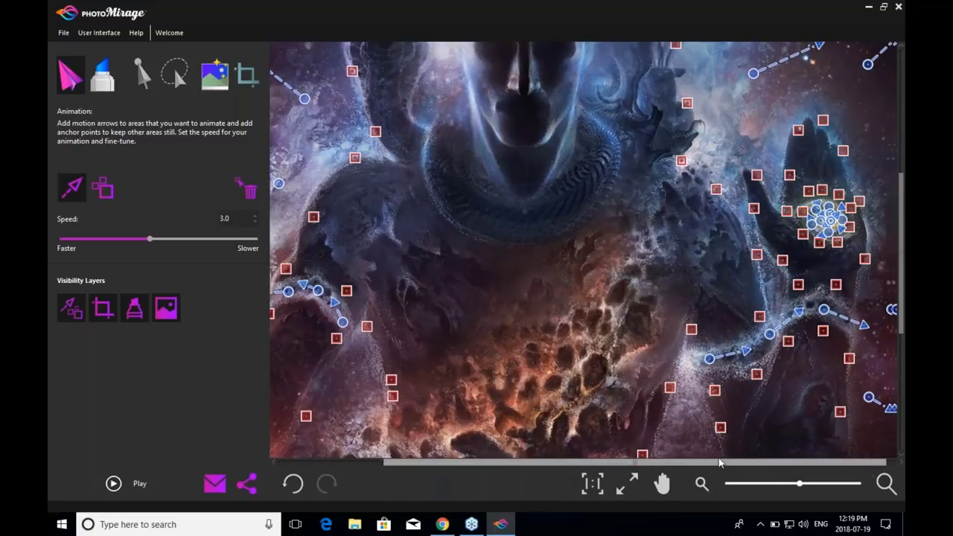
scroll(843, 234, "up", 3)
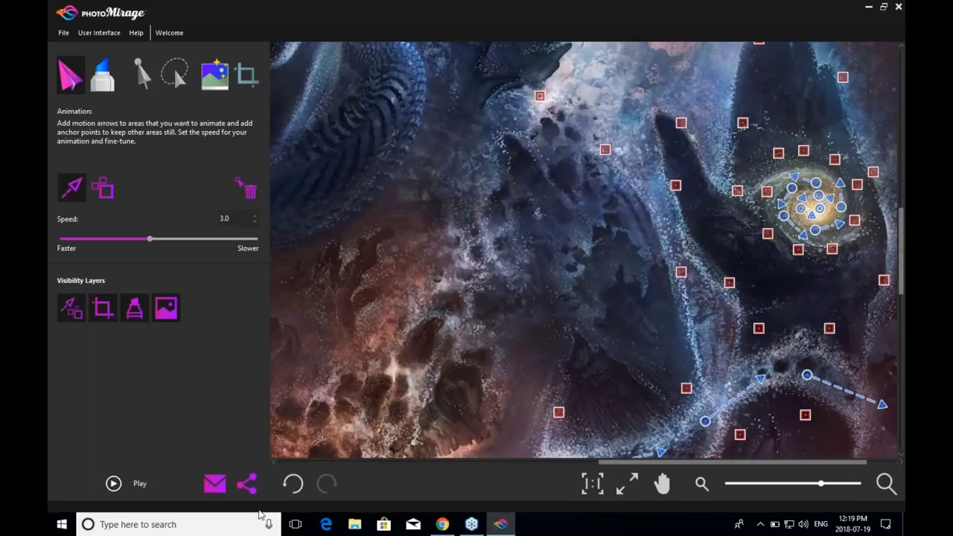
left_click(133, 486)
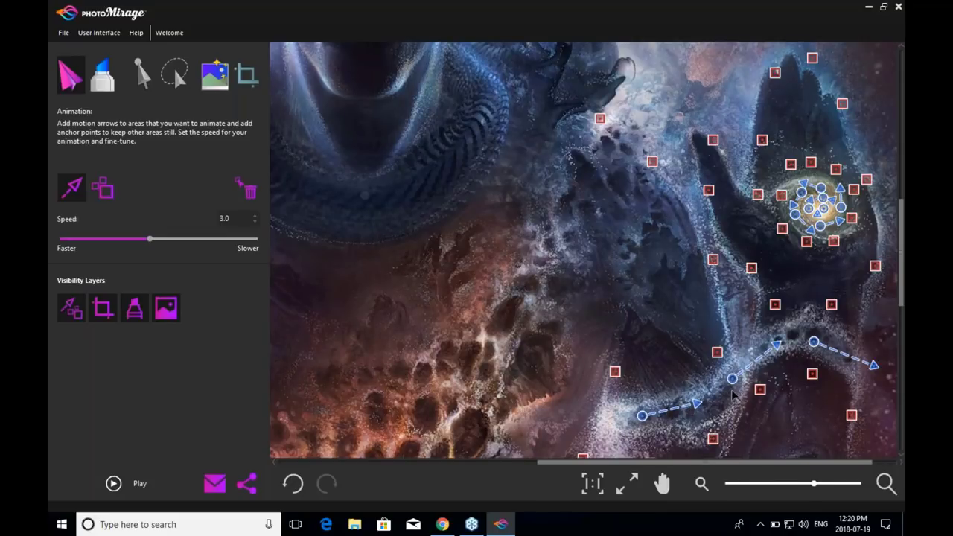
scroll(733, 396, "down", 4)
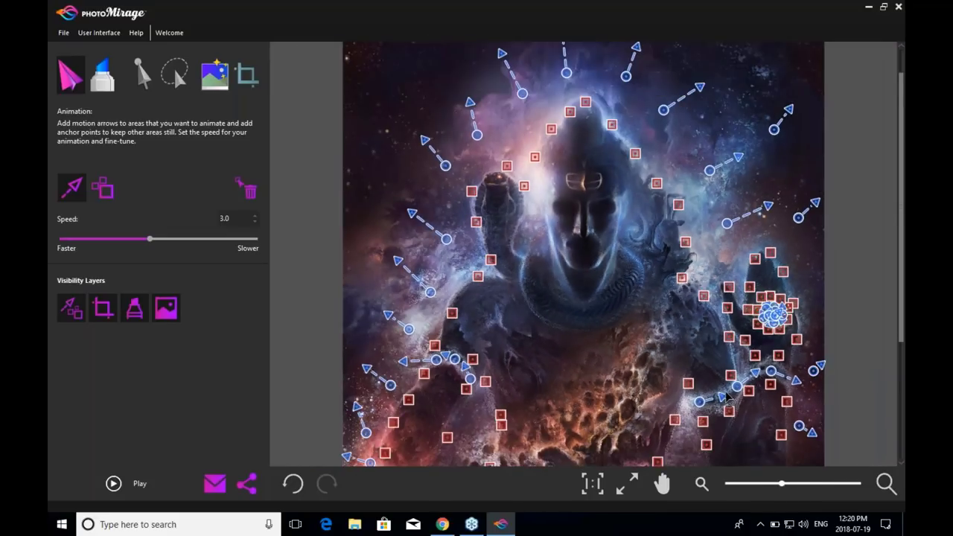
scroll(728, 398, "down", 1)
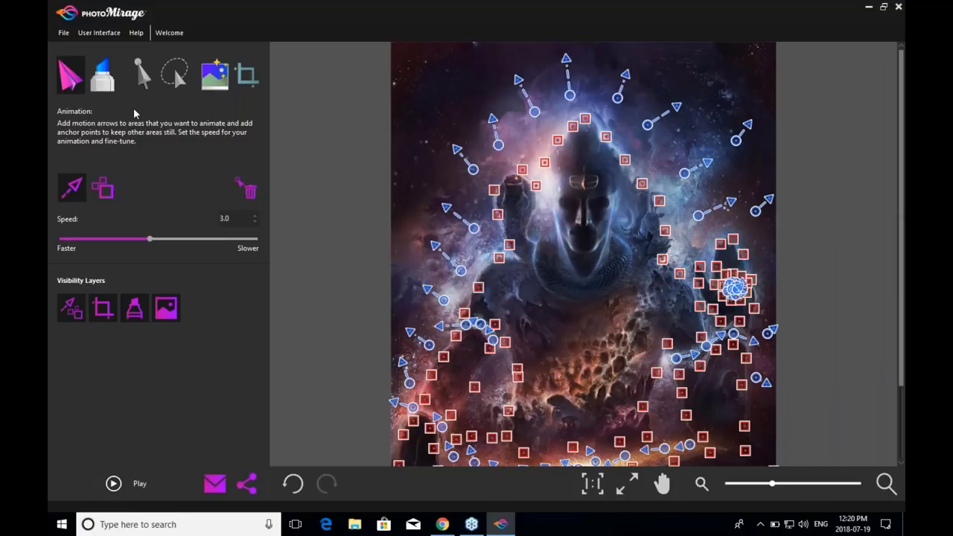
Open the 5. Hjelle Norway project without saving the changes to the current picture, and preview its animation.
left_click(67, 35)
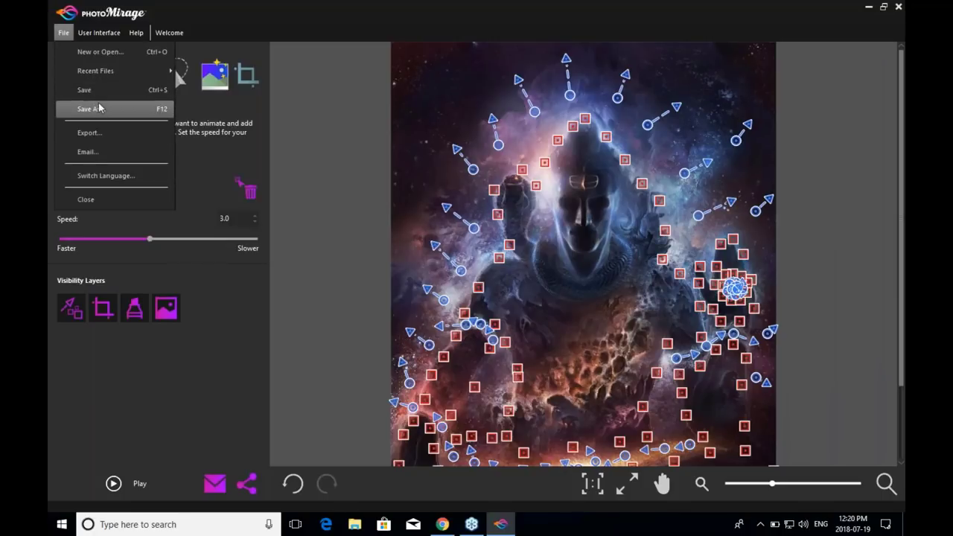
left_click(88, 60)
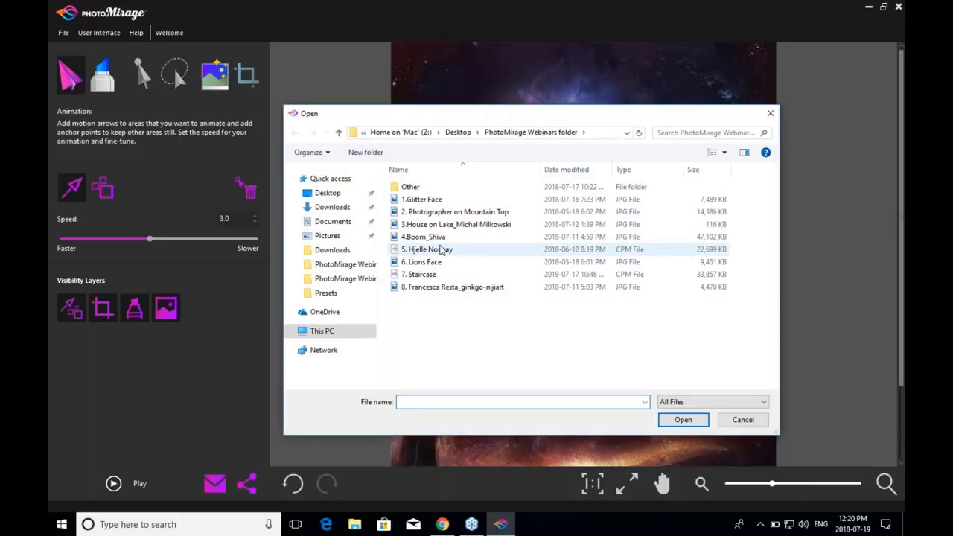
left_click(443, 250)
left_click(694, 422)
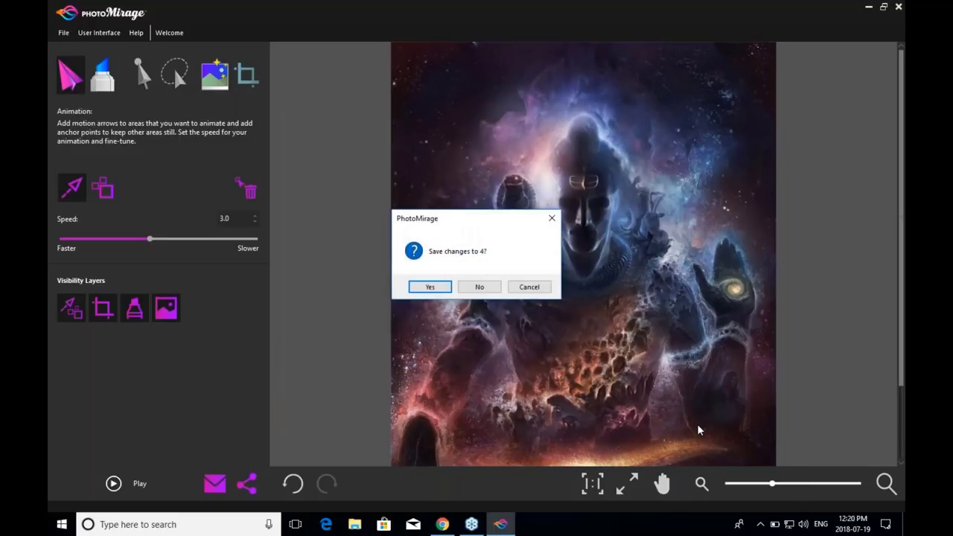
left_click(480, 286)
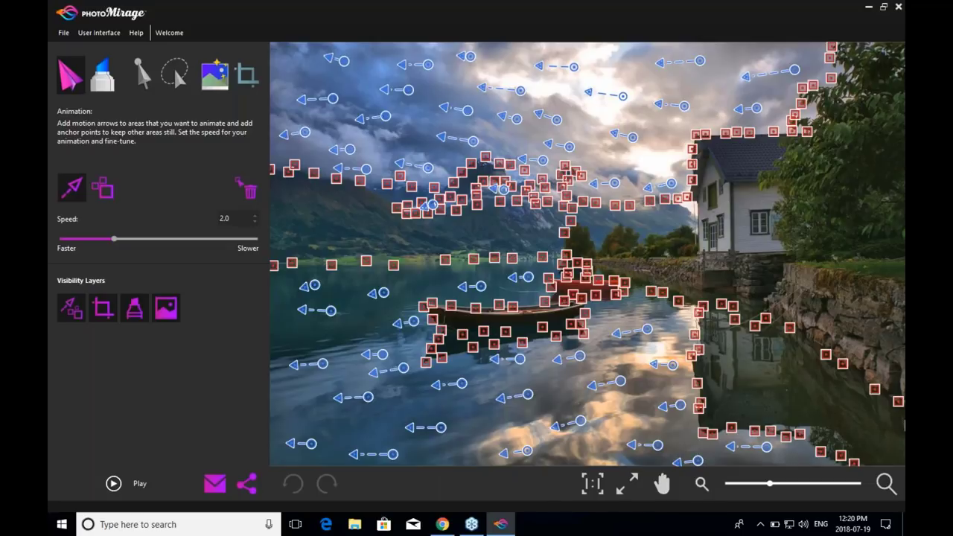
left_click(127, 488)
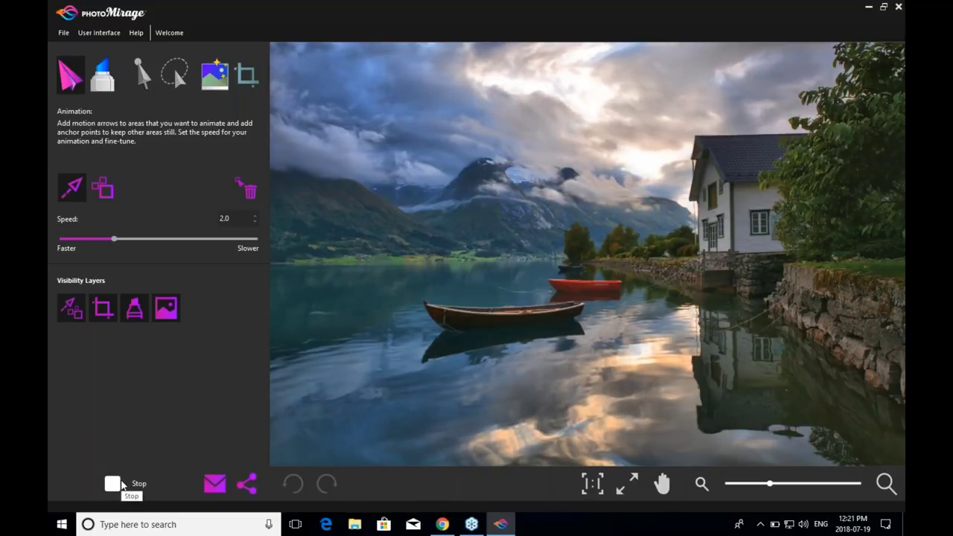
left_click(113, 484)
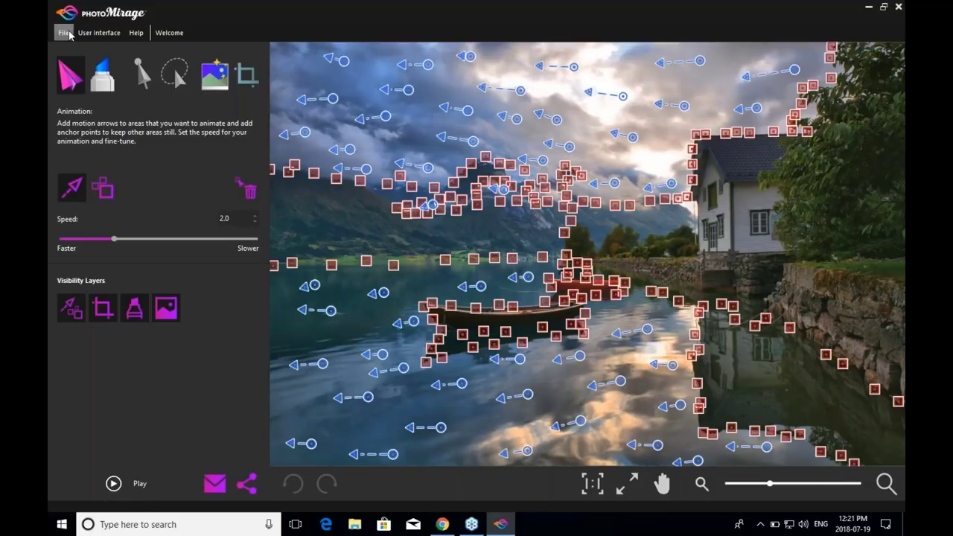
Open the 6. Lions Face picture from the PhotoMirage Webinars folder.
key("ctrl+o")
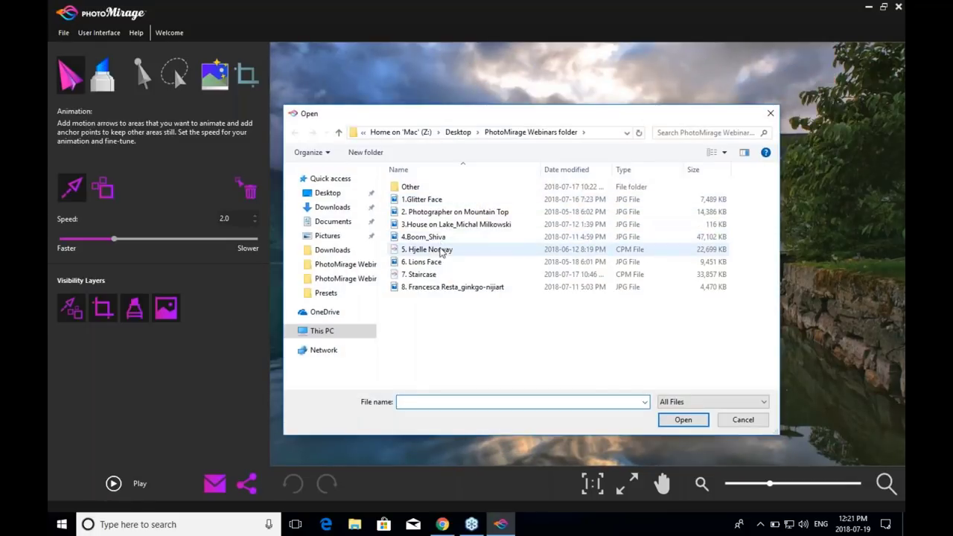
left_click(454, 262)
left_click(688, 420)
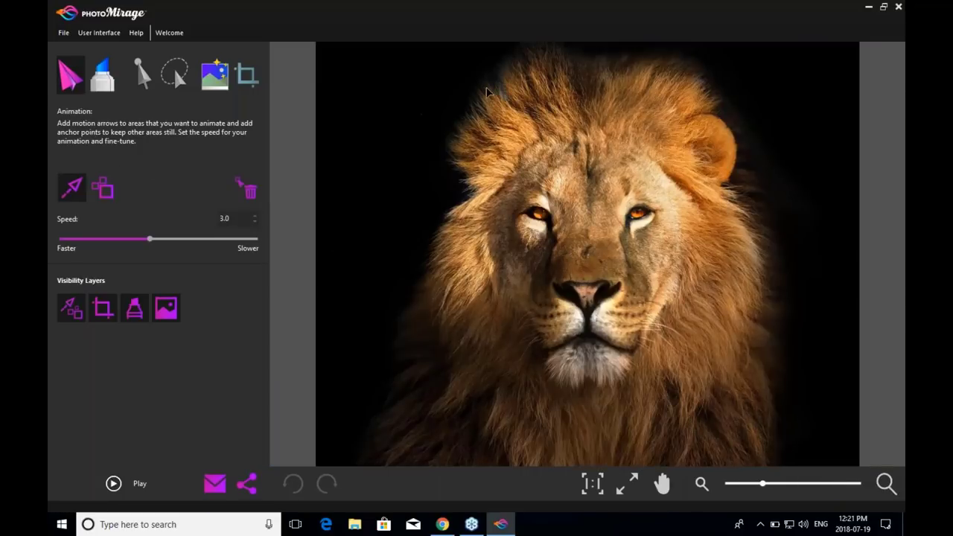
Add five motion arrows pointing outward in the mane around the top of the lion's head.
left_click_drag(521, 116, 498, 94)
left_click_drag(561, 99, 558, 69)
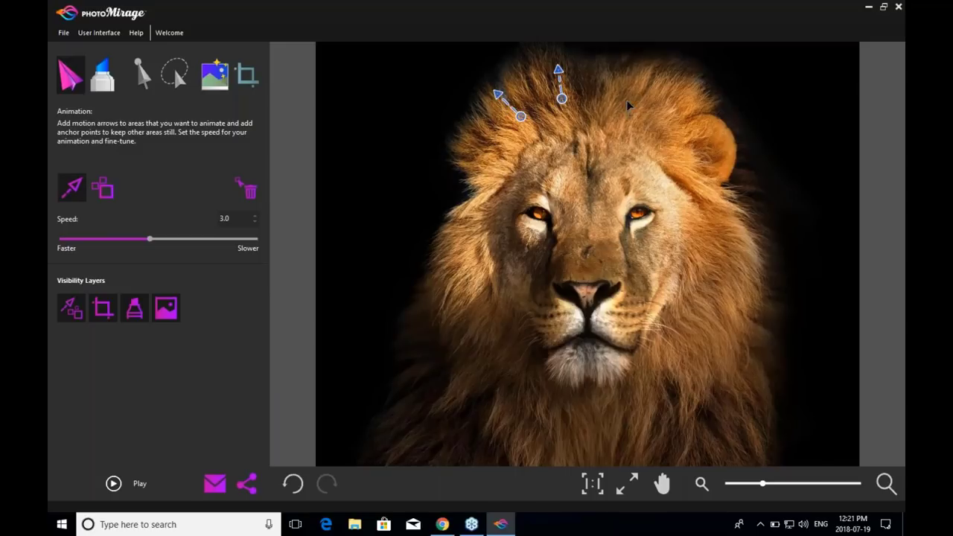
left_click_drag(668, 104, 692, 92)
left_click_drag(488, 155, 457, 149)
Add five motion arrows pointing down and outward through the mane on the left side of the lion's face and chest.
left_click_drag(449, 267, 436, 270)
left_click_drag(462, 308, 442, 330)
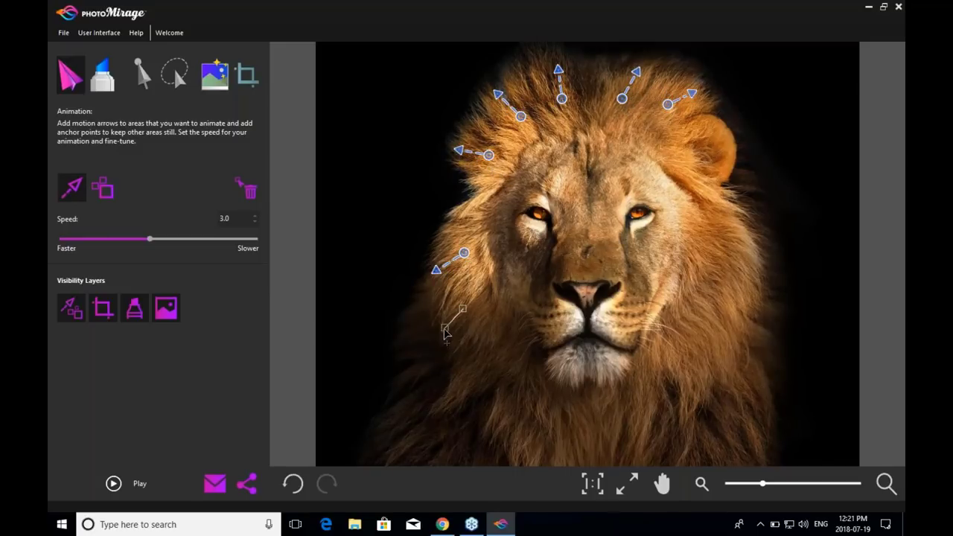
left_click_drag(471, 364, 453, 385)
left_click_drag(406, 425, 379, 445)
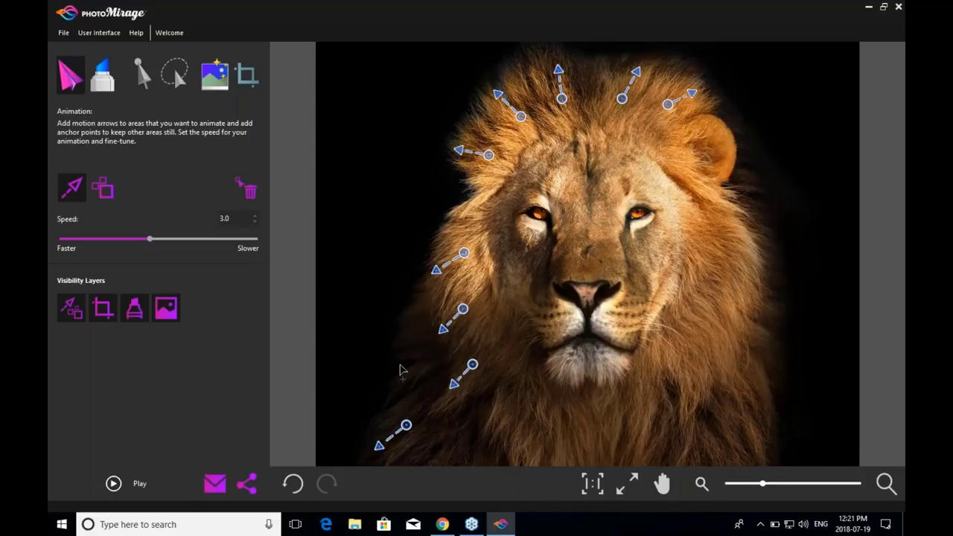
left_click_drag(413, 354, 401, 360)
Add six motion arrows pointing down and outward through the mane on the right side, from below the ear to the chest.
left_click_drag(719, 220, 748, 239)
left_click_drag(734, 275, 760, 293)
left_click_drag(715, 327, 744, 348)
mouse_move(746, 406)
left_mouse_down()
mouse_move(766, 430)
mouse_move(737, 455)
left_mouse_up()
left_click_drag(679, 366, 692, 381)
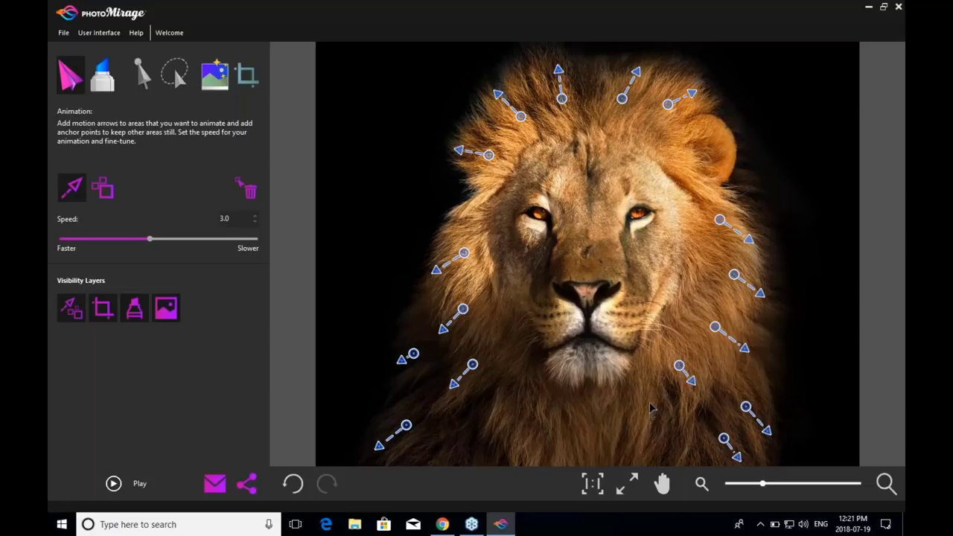
Add three downward motion arrows in the mane below the lion's chin, plus one by the right ear and one beside the left eye.
left_click_drag(649, 404, 662, 441)
left_click_drag(604, 429, 606, 456)
left_click_drag(542, 425, 528, 443)
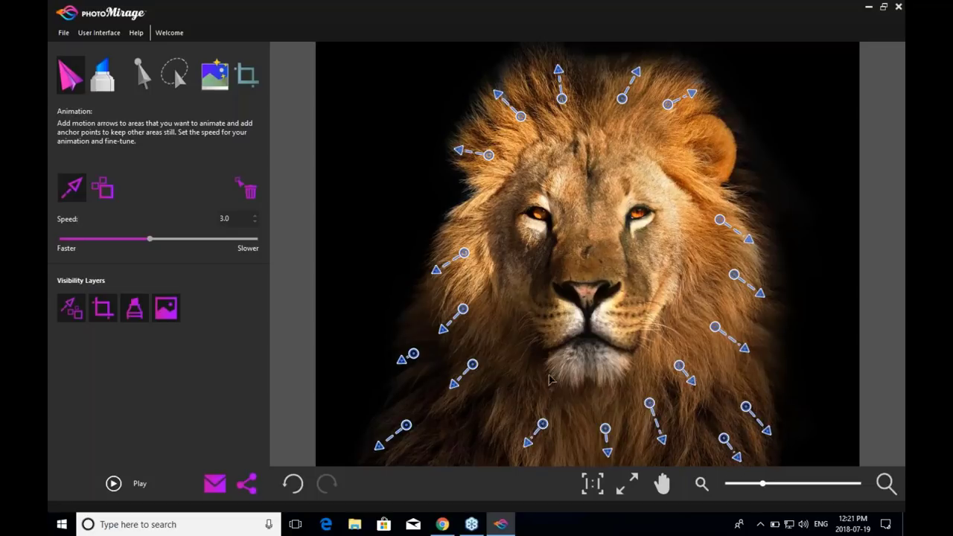
left_click_drag(676, 167, 695, 184)
left_click_drag(476, 205, 454, 213)
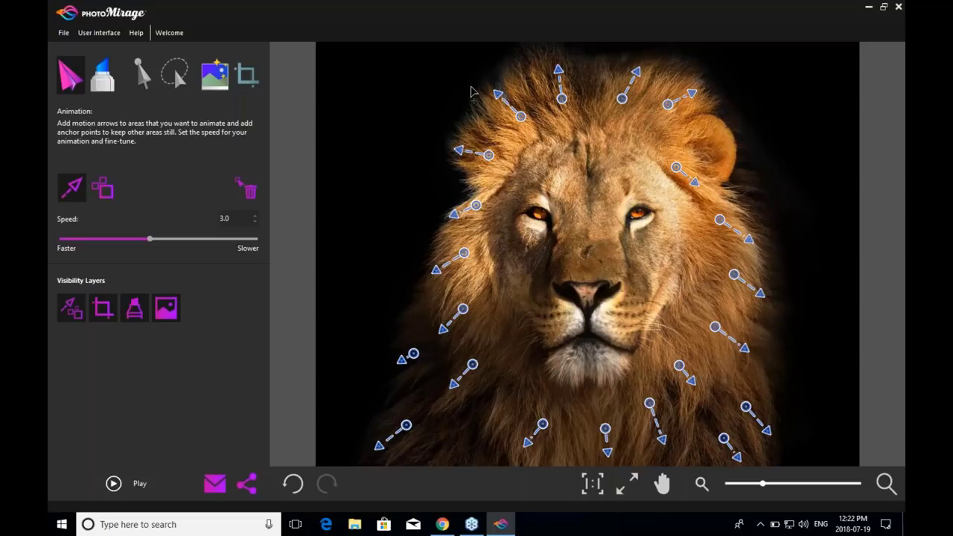
Place nine anchor points along the face outline, from the forehead down the left side to beneath the chin.
left_click(106, 190)
left_click(579, 131)
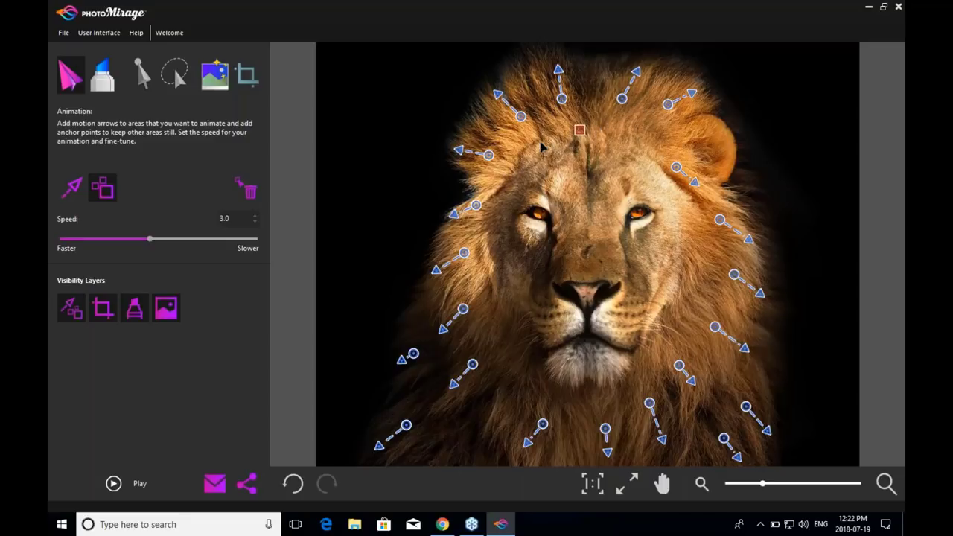
left_click(544, 139)
left_click(517, 168)
left_click(493, 215)
left_click(498, 264)
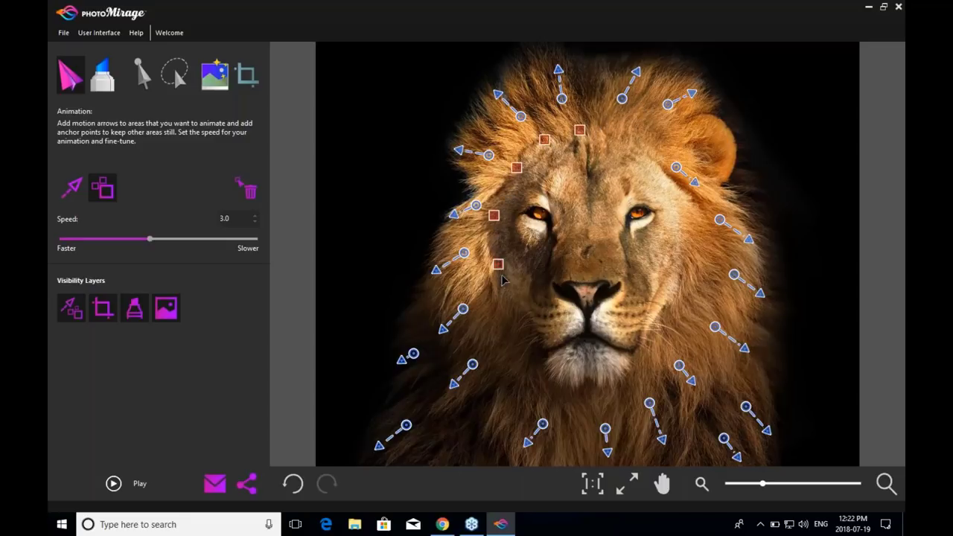
left_click(520, 310)
left_click(542, 360)
left_click(579, 374)
left_click(621, 375)
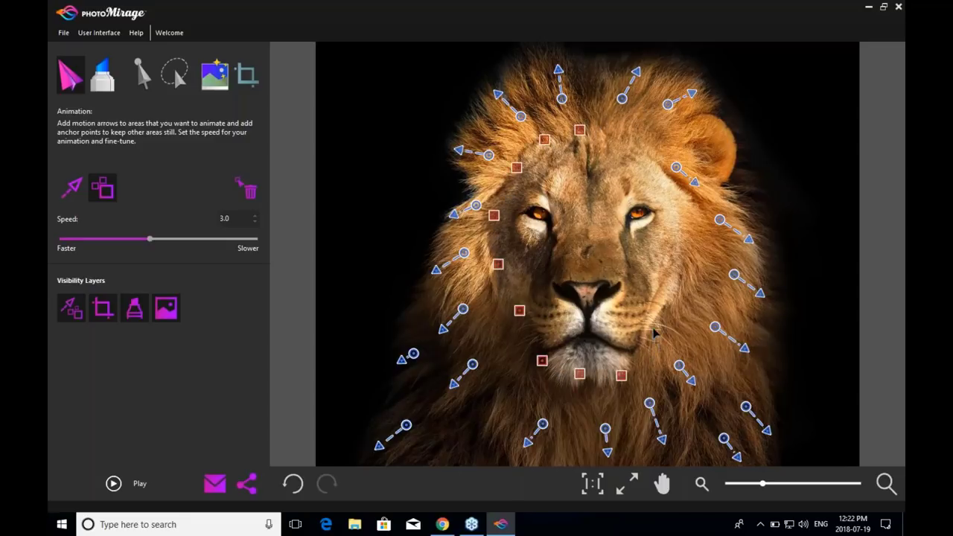
Complete the face outline with seven anchor points running up the right side from the mouth to the forehead.
left_click(651, 324)
left_click(672, 294)
left_click(686, 243)
left_click(684, 204)
left_click(662, 173)
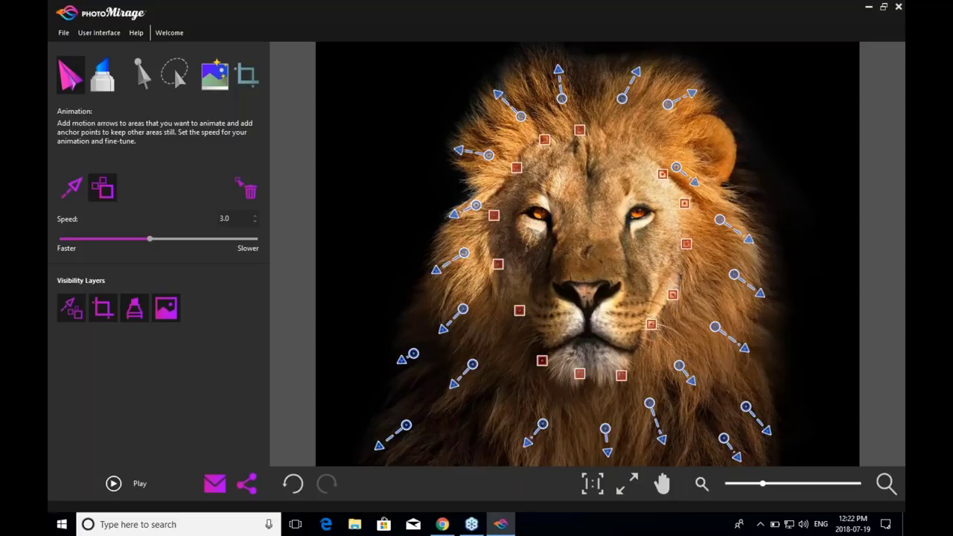
left_click(629, 147)
left_click(607, 135)
Surround the lion's right ear with eight anchor points and preview the animation.
left_click(696, 116)
left_click(719, 119)
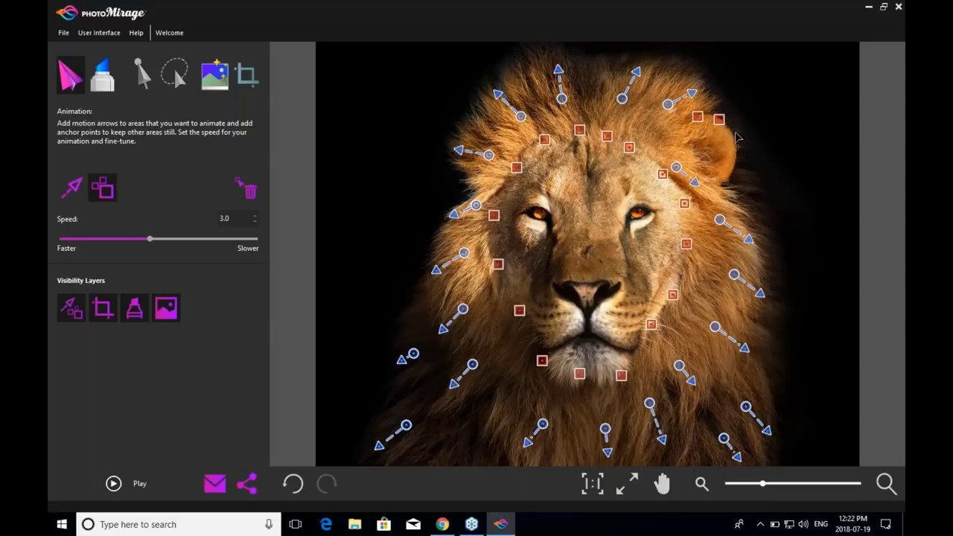
left_click(734, 141)
left_click(725, 173)
left_click(711, 177)
left_click(694, 161)
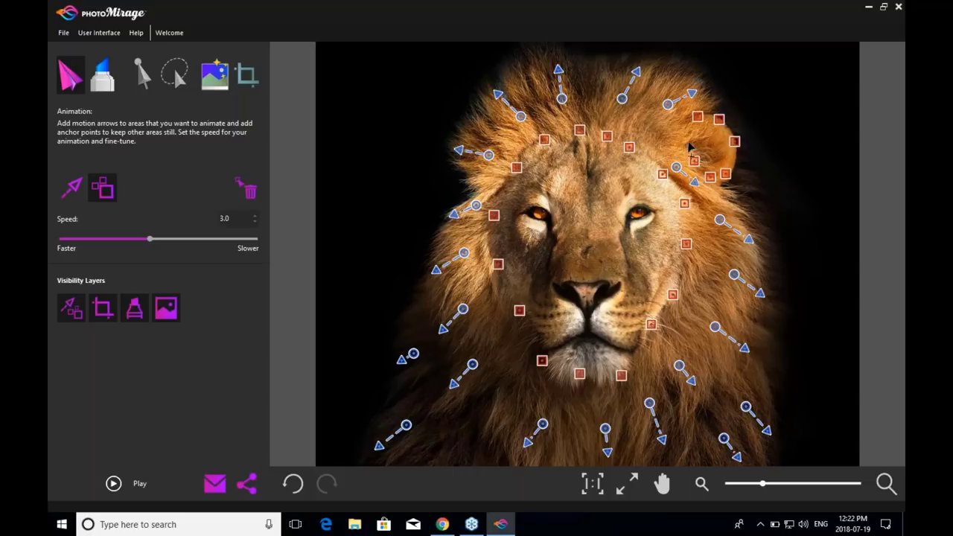
left_click(686, 139)
left_click(685, 127)
left_click(133, 484)
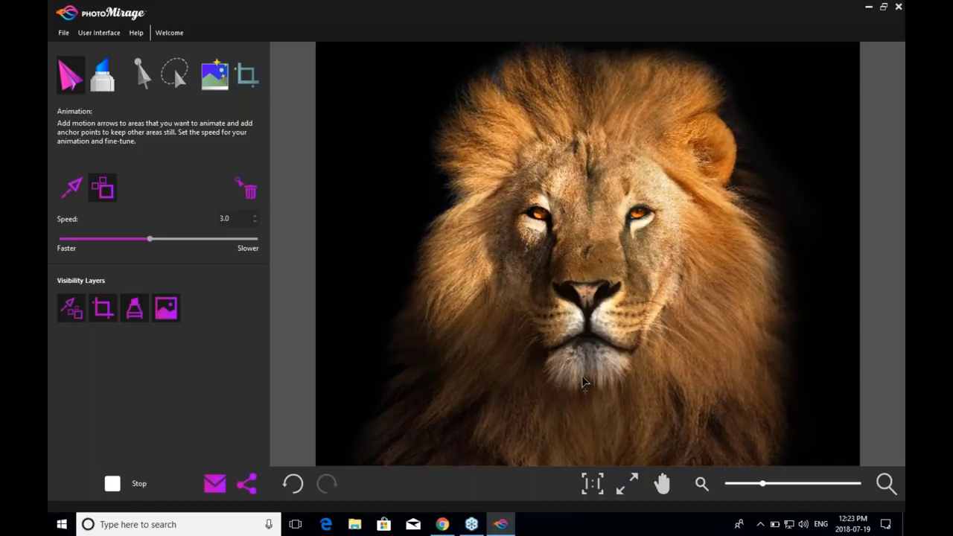
left_click(112, 483)
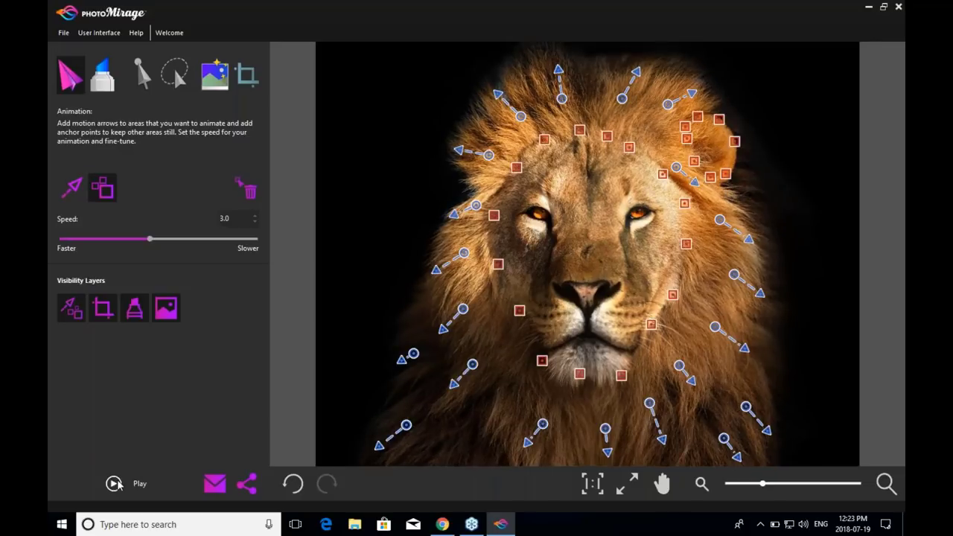
Try Smart Photo Fix on the lion picture and undo the adjustment.
left_click(214, 76)
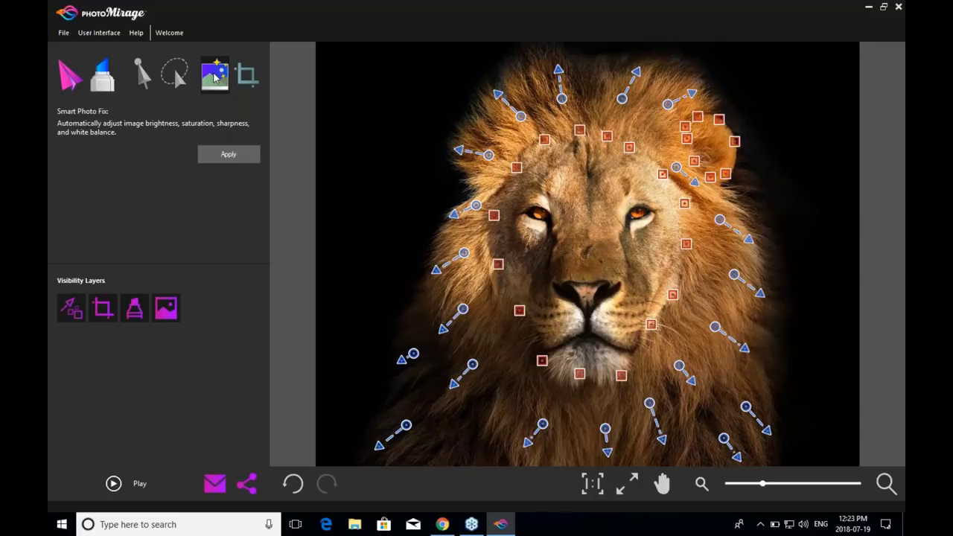
left_click(220, 158)
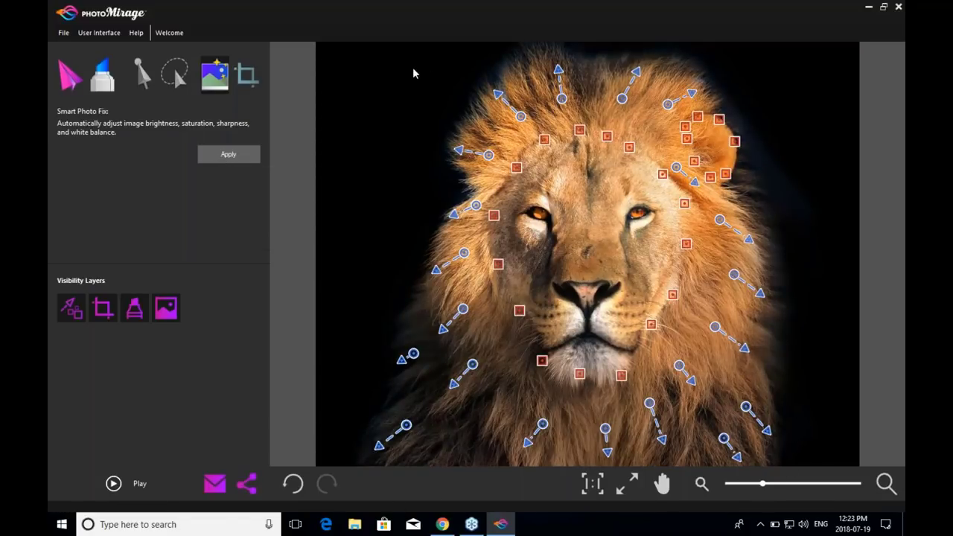
left_click(293, 485)
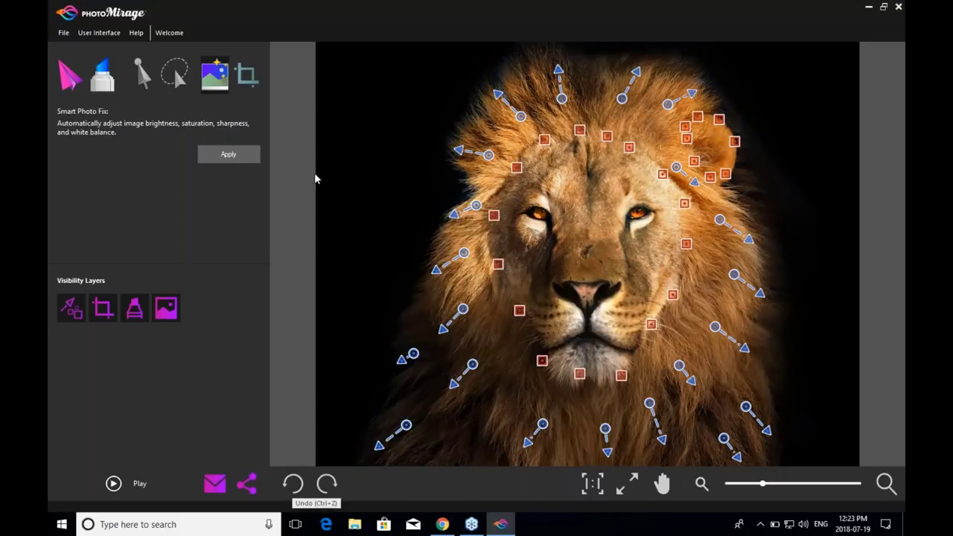
Crop the picture in its original proportions with a smaller frame centred on the lion's face.
left_click(248, 75)
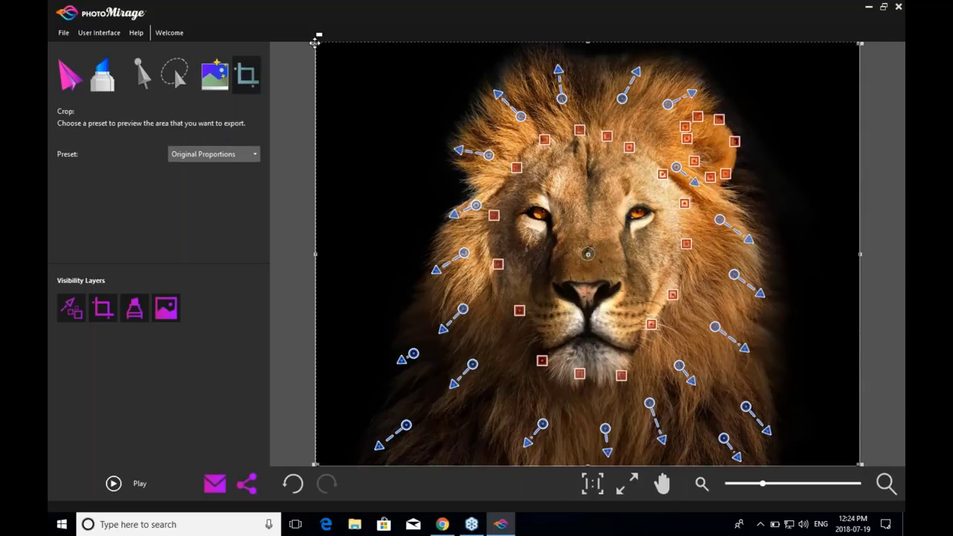
left_click_drag(317, 46, 390, 99)
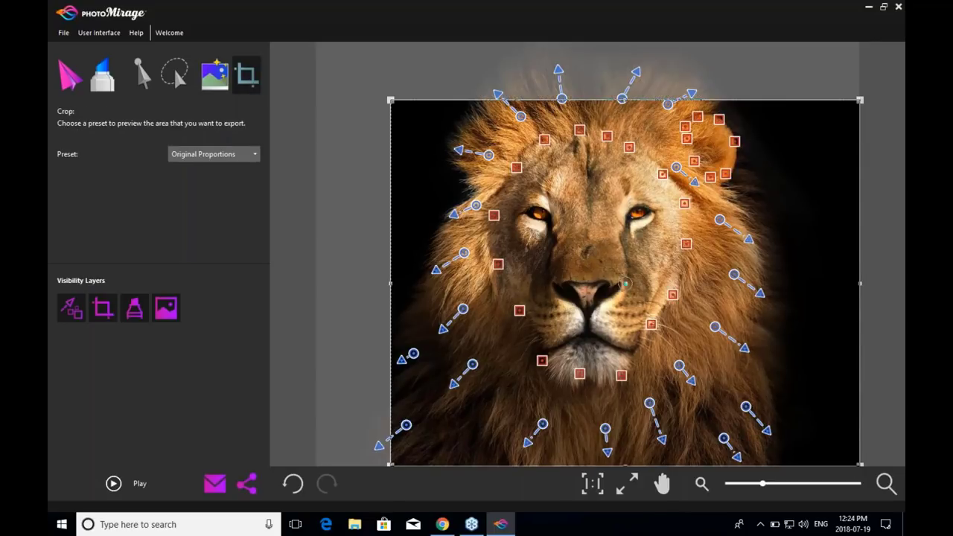
left_click_drag(625, 284, 588, 254)
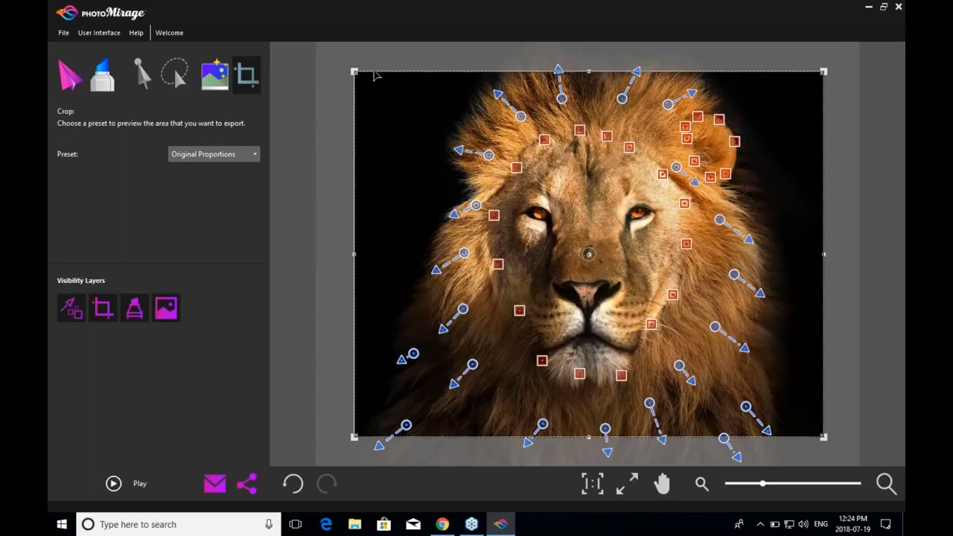
Try the Facebook crop preset, and return to Original Proportions with a reduced frame centred on the lion.
left_click(228, 154)
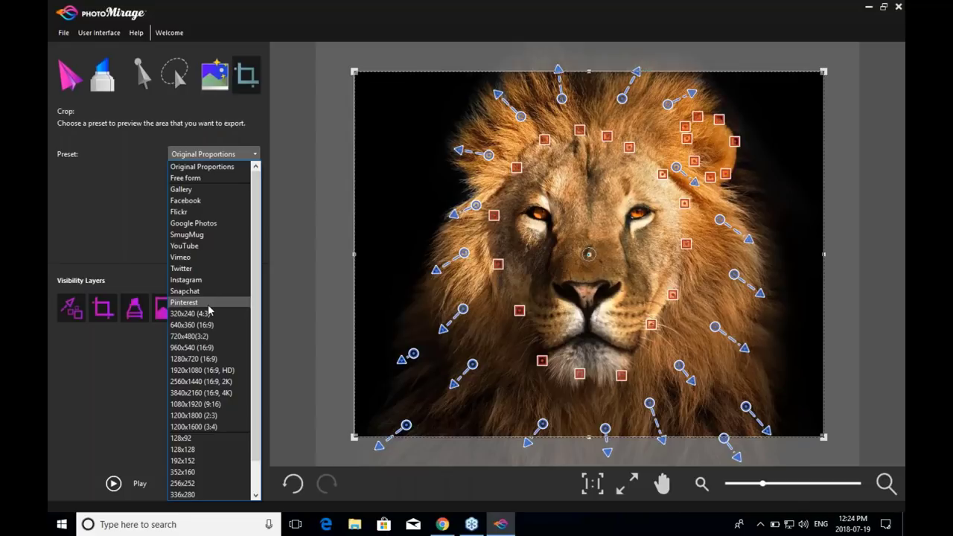
left_click(195, 201)
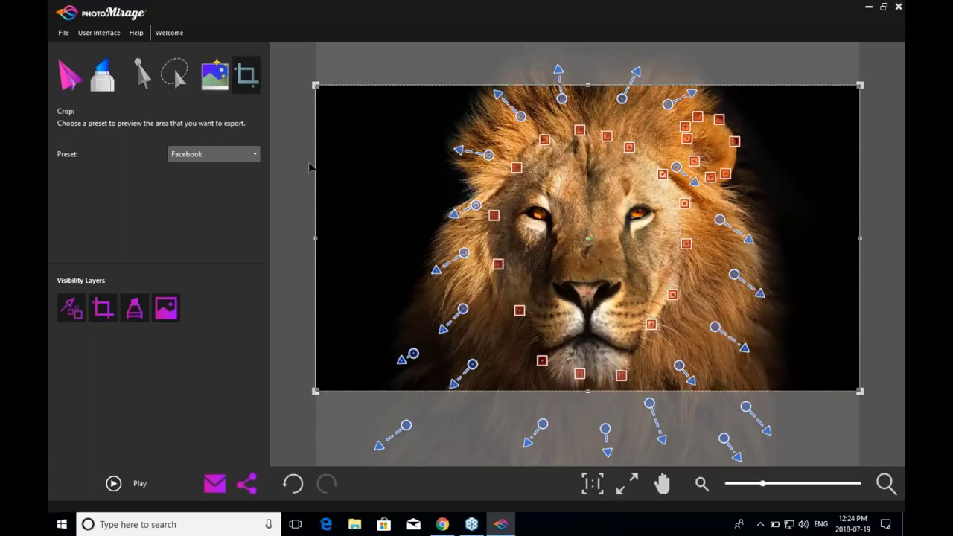
left_click(253, 154)
scroll(221, 201, "up", 3)
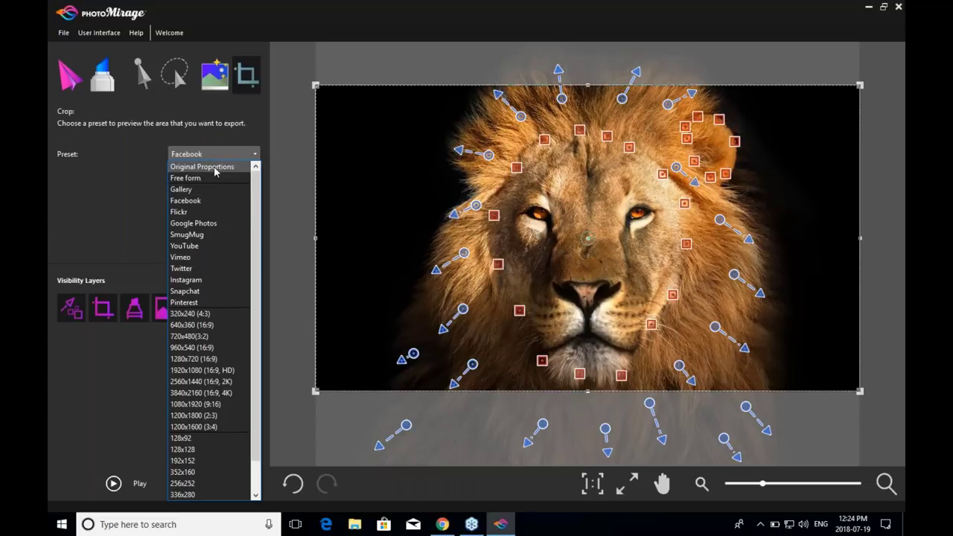
left_click(215, 172)
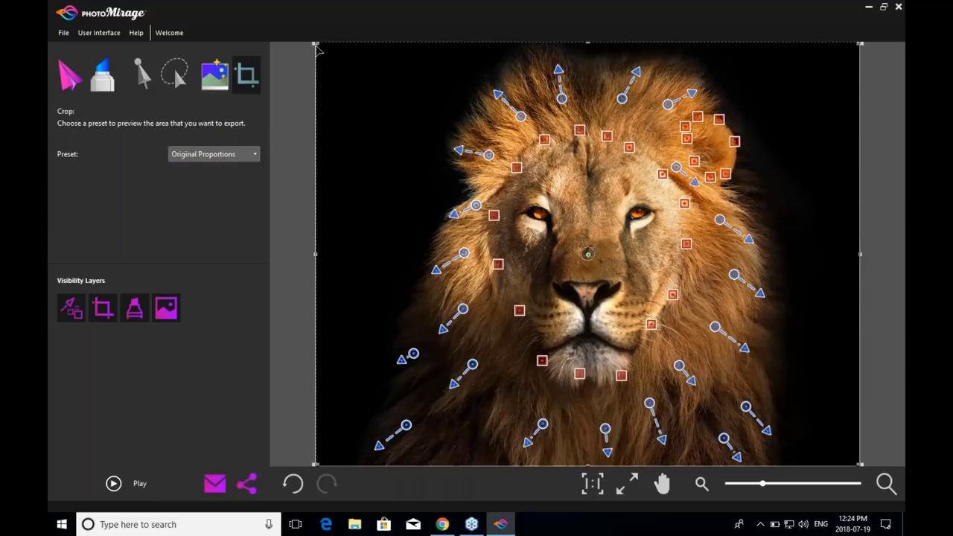
left_click_drag(319, 40, 395, 103)
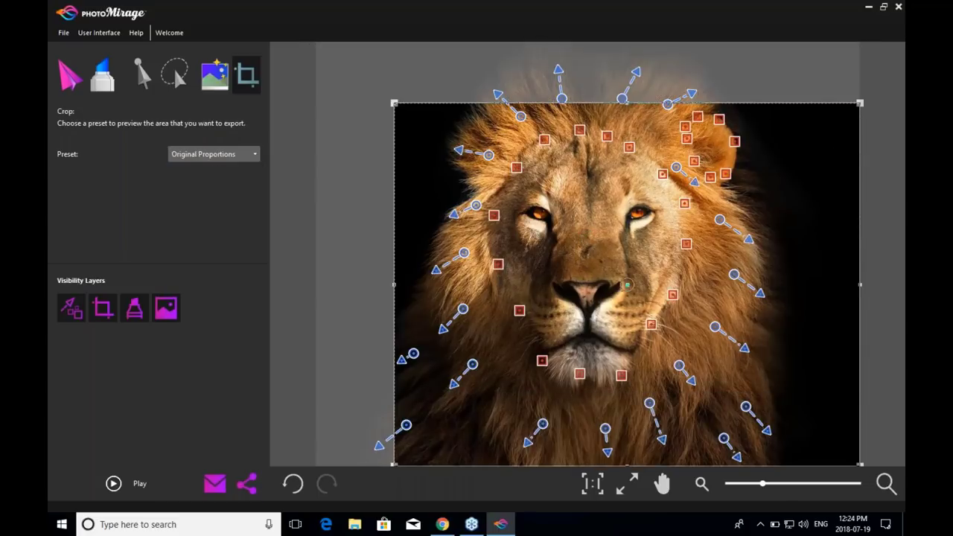
left_click_drag(600, 262, 561, 238)
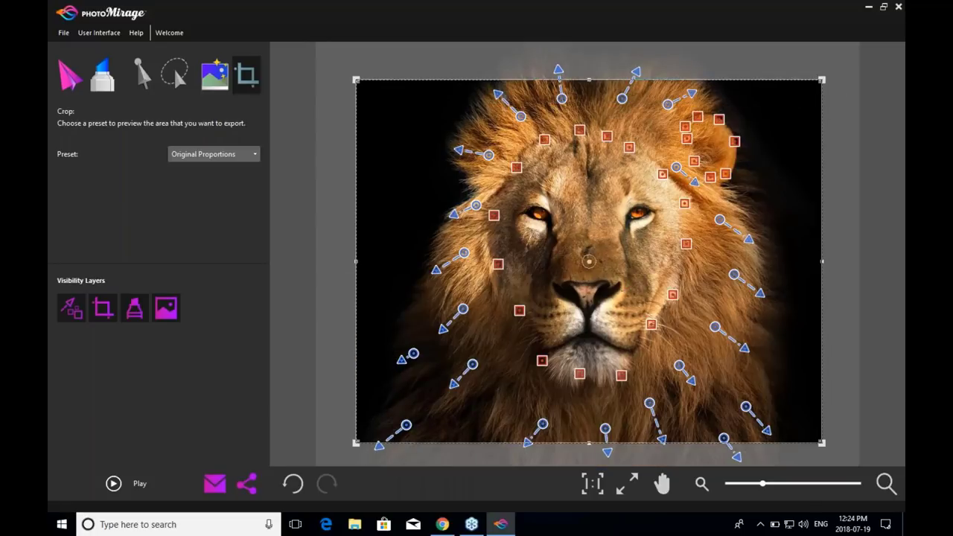
Set the crop preset to Free form, narrow the frame from its left side and centre it on the lion.
left_click(253, 154)
left_click(239, 182)
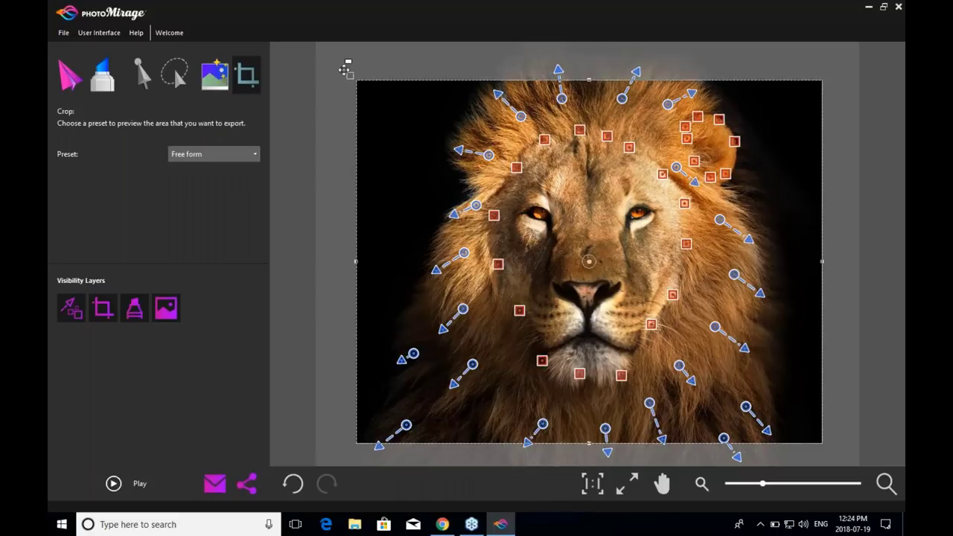
left_click_drag(333, 250, 428, 250)
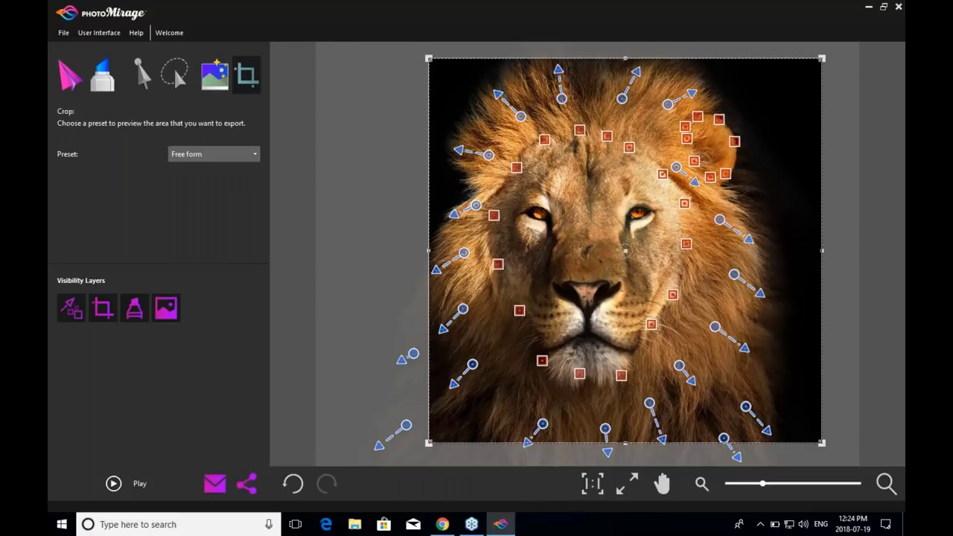
left_click_drag(625, 251, 603, 249)
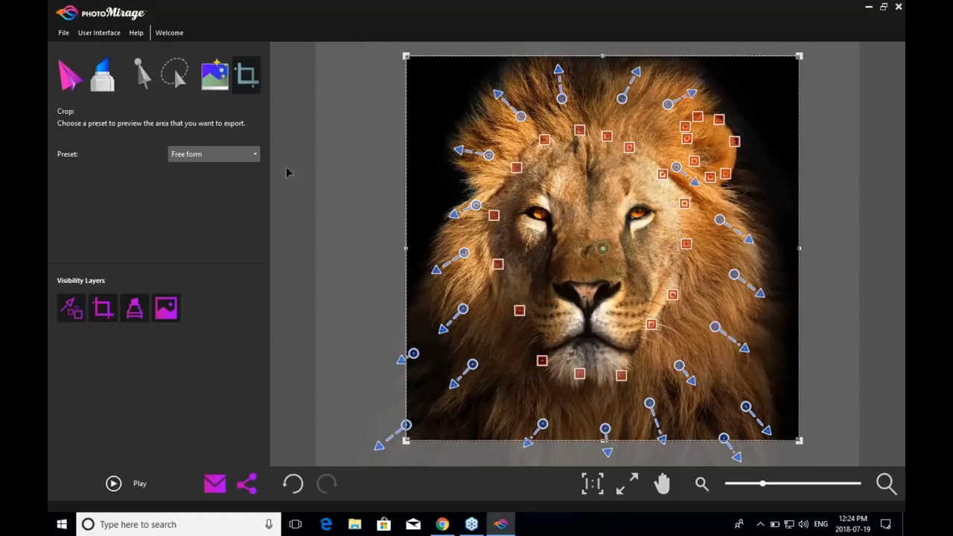
Set the crop preset to Facebook and open the export settings.
left_click(223, 154)
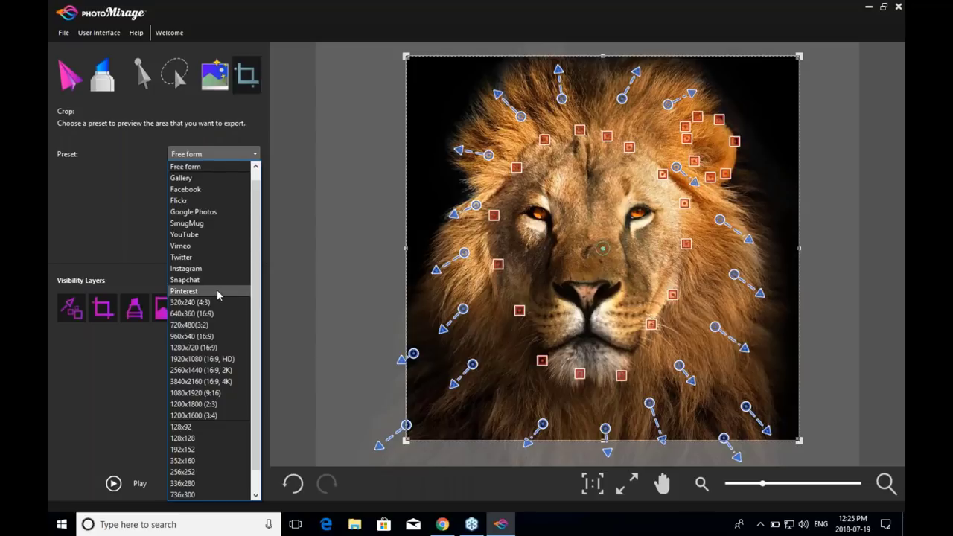
left_click(220, 194)
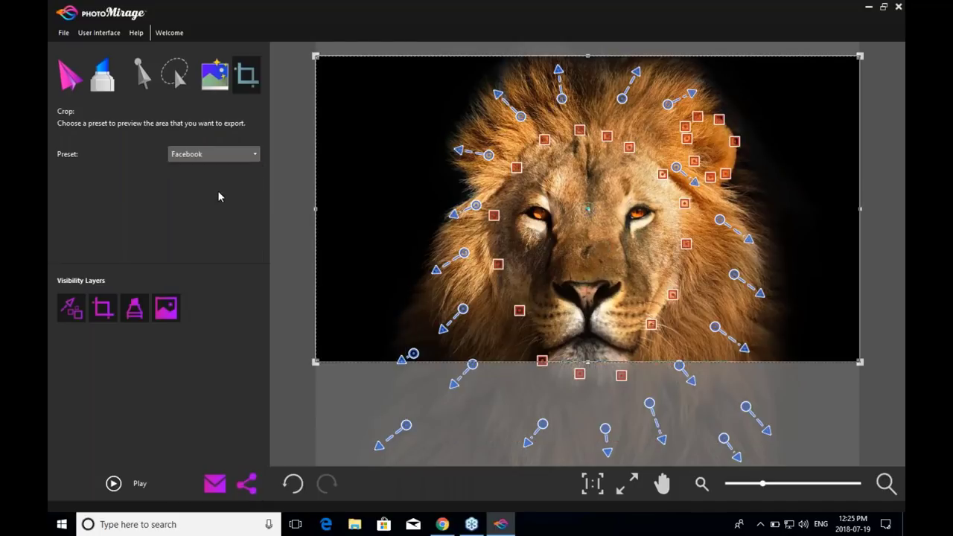
left_click(248, 484)
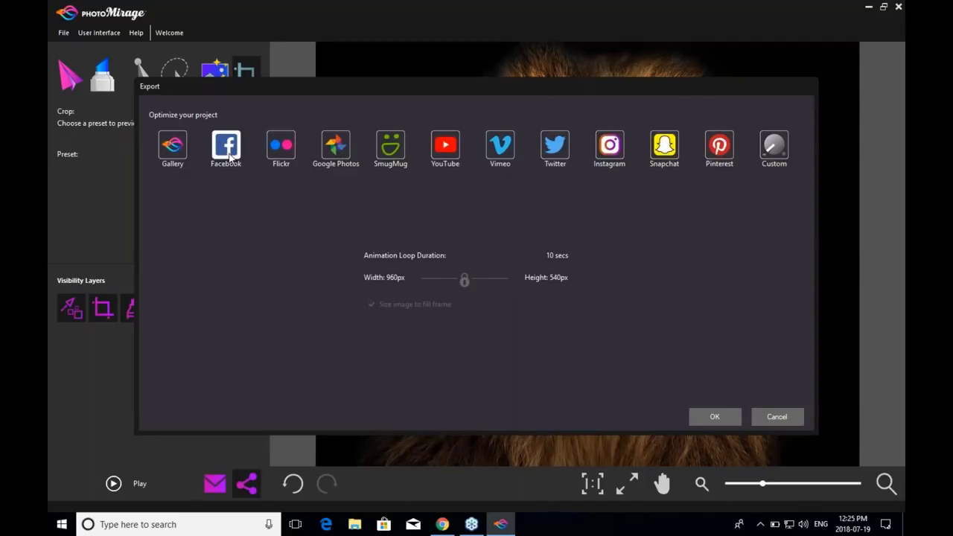
Examine the Gallery, Custom and Facebook export profiles, and close the export settings.
left_click(178, 152)
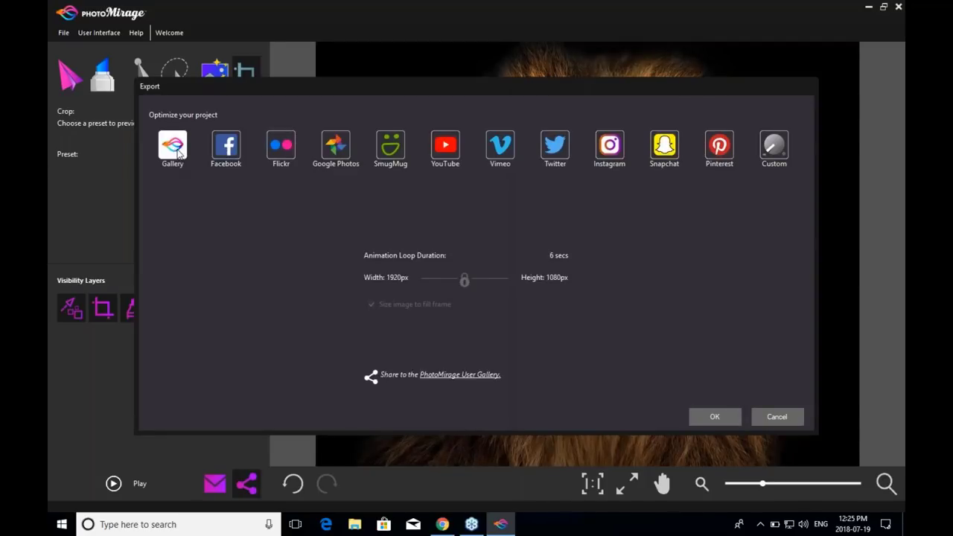
left_click(781, 149)
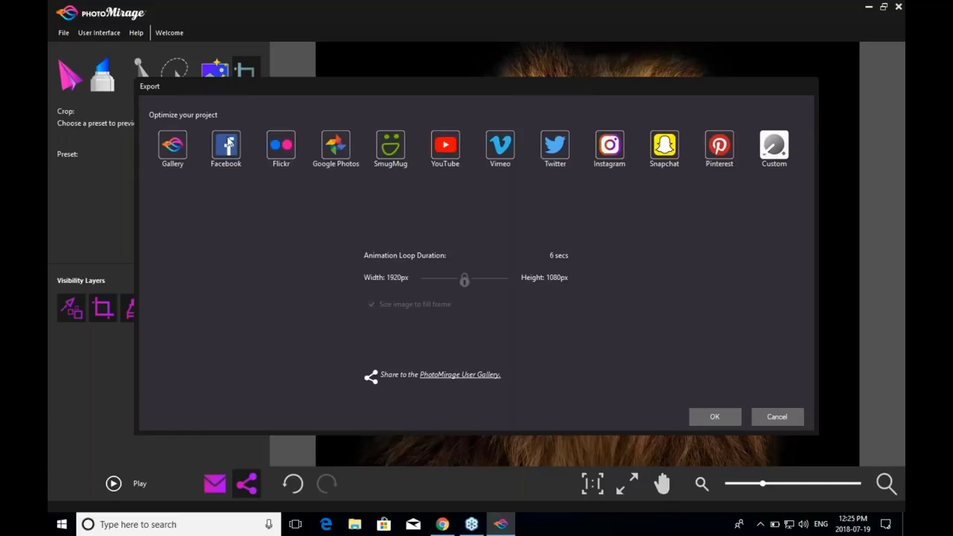
left_click(230, 149)
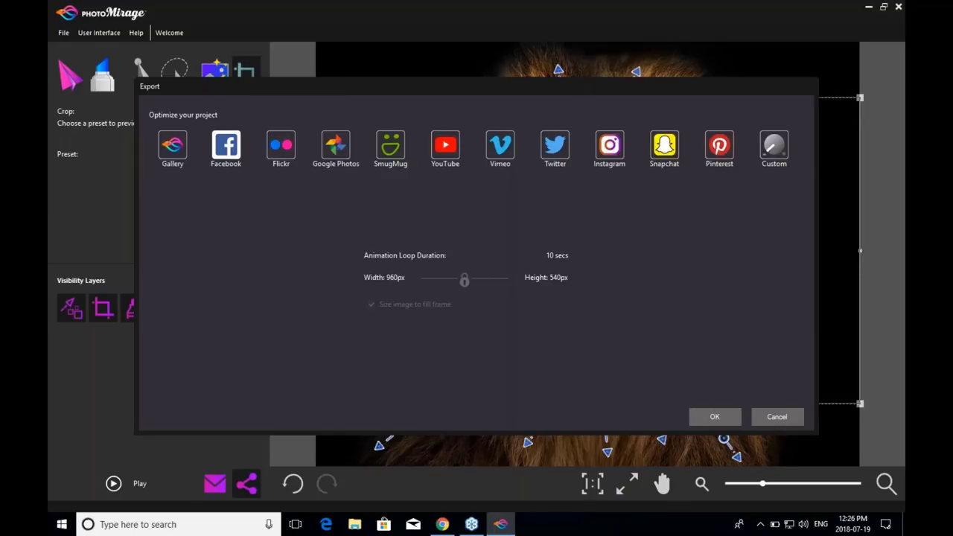
left_click(733, 408)
Switch the crop preset to Free form and resize the frame more tightly around the lion's head.
left_click(247, 158)
scroll(233, 185, "up", 1)
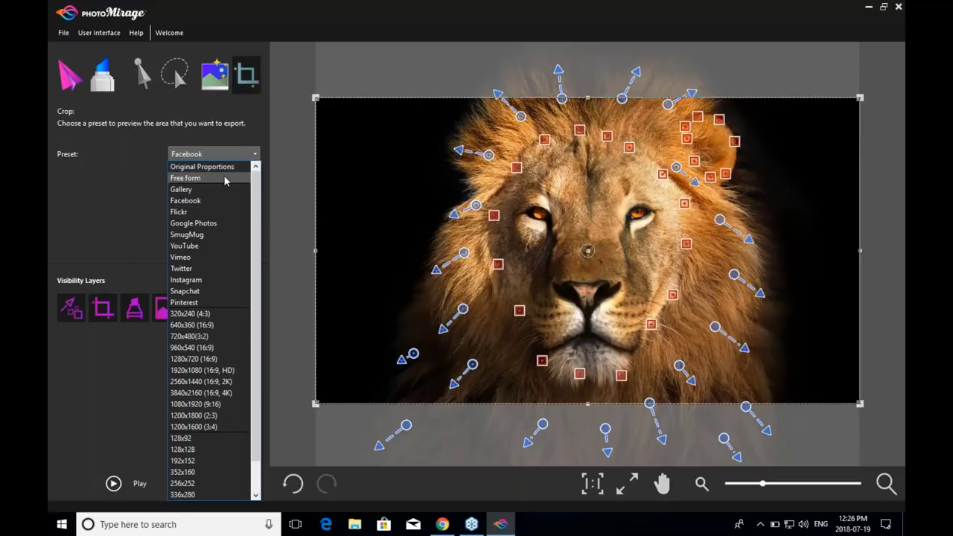
left_click(226, 179)
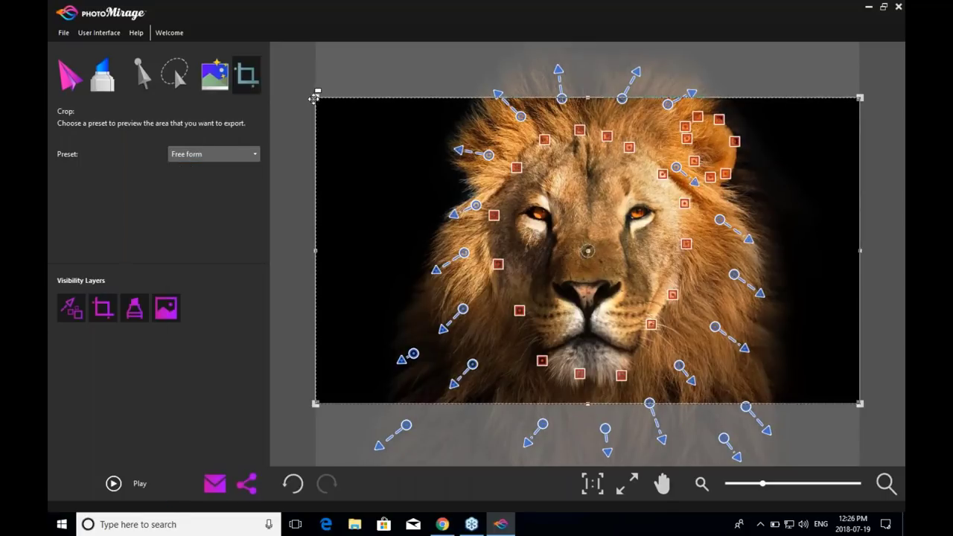
left_click_drag(314, 97, 370, 83)
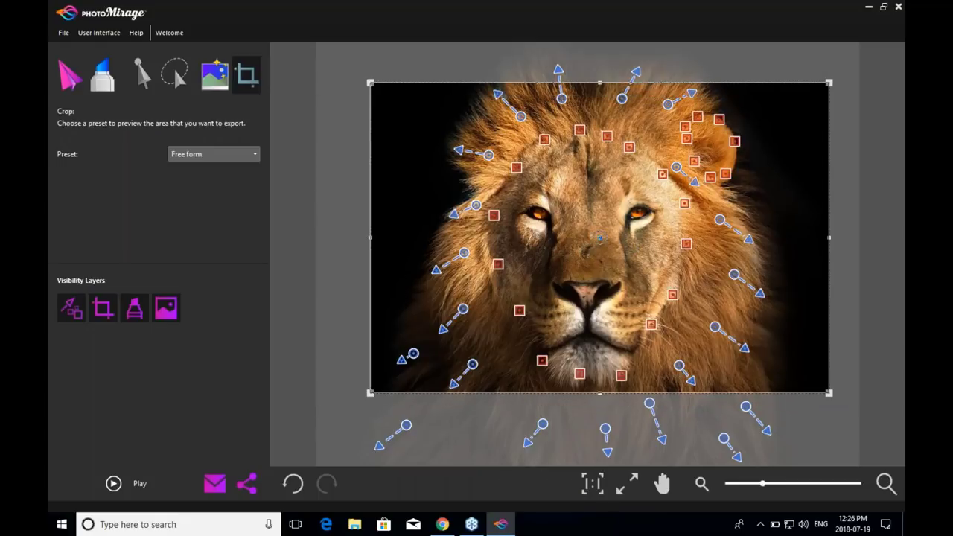
Open the export settings and examine the file types and image sizes offered by the Custom profile.
left_click(248, 484)
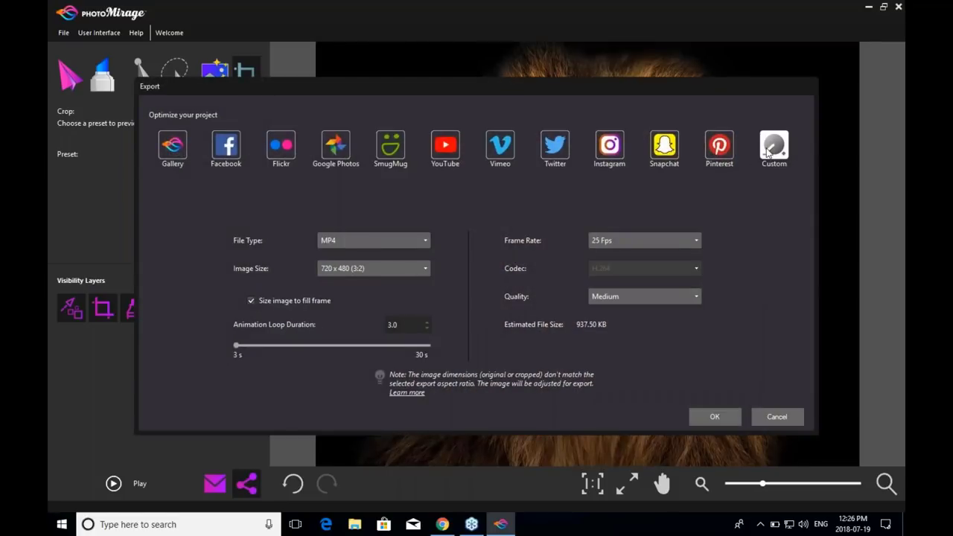
left_click(363, 240)
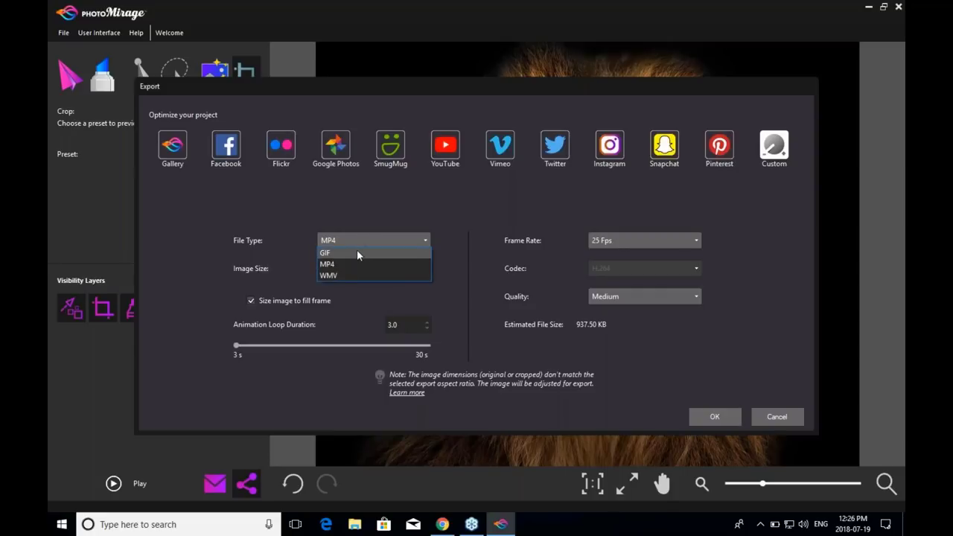
left_click(305, 207)
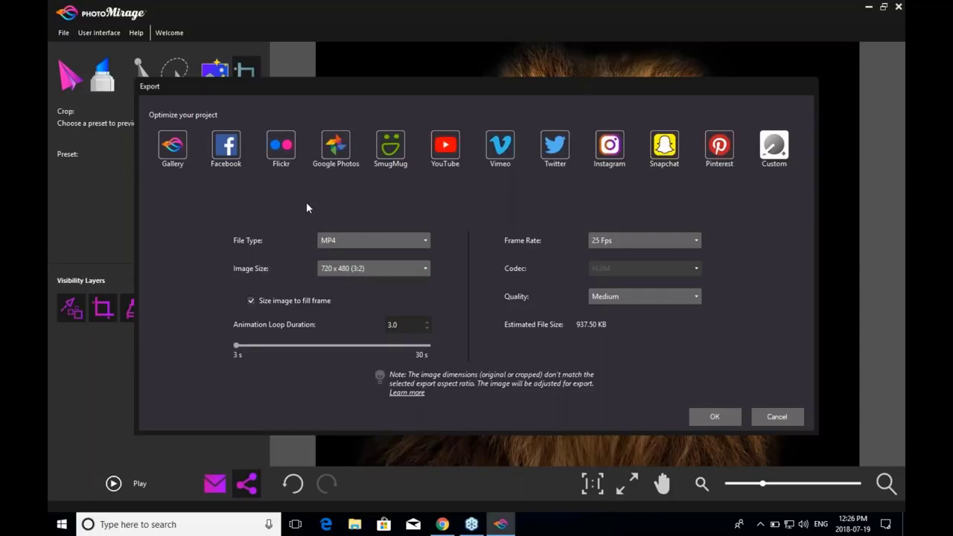
left_click(370, 269)
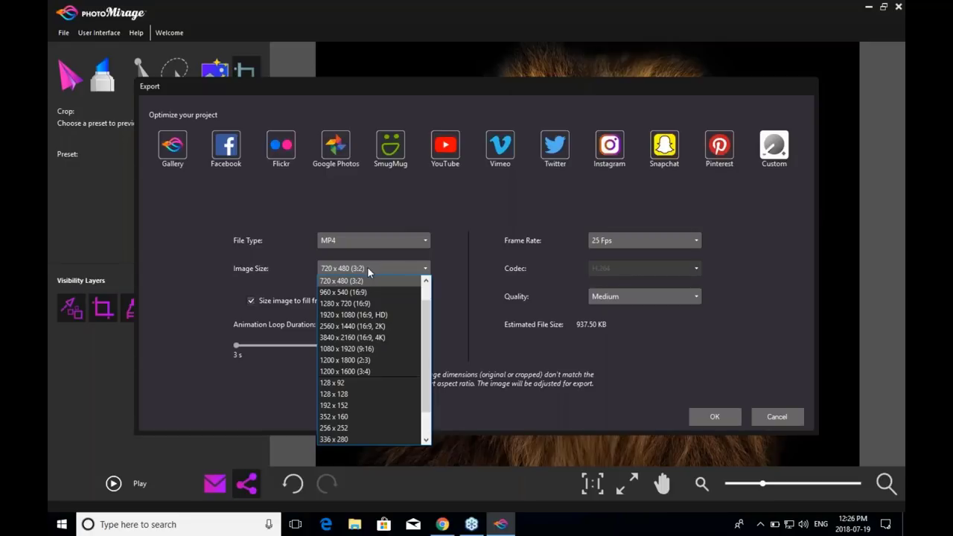
scroll(364, 317, "down", 1)
scroll(365, 296, "up", 2)
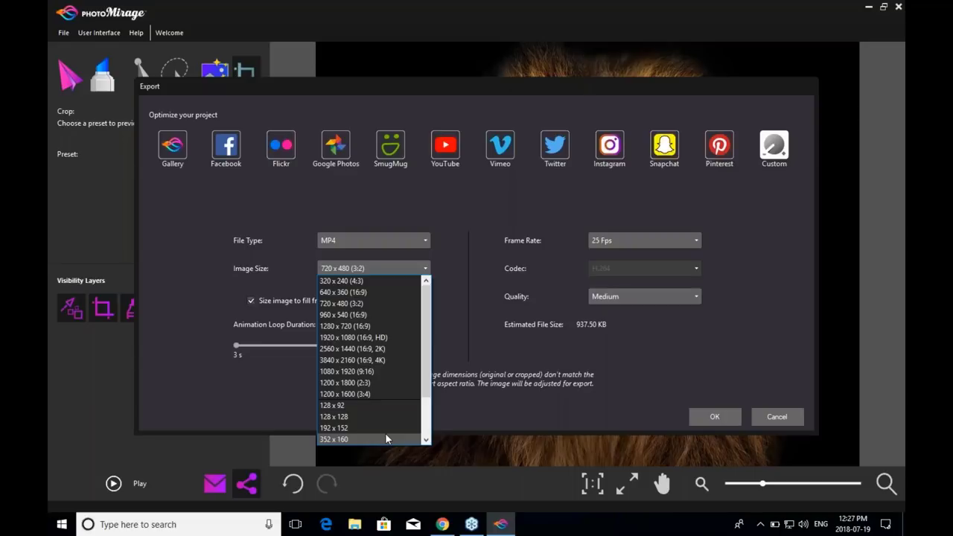
left_click(448, 237)
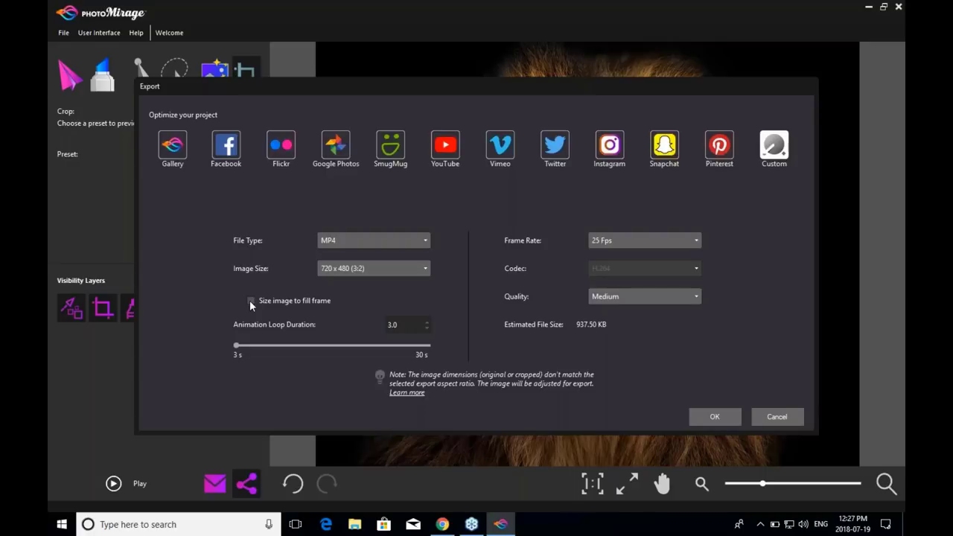
Examine the Custom profile's fill-frame, animation loop duration, frame rate and quality options.
left_click(251, 301)
mouse_move(238, 346)
left_mouse_down()
mouse_move(364, 350)
mouse_move(225, 343)
left_mouse_up()
left_click(626, 246)
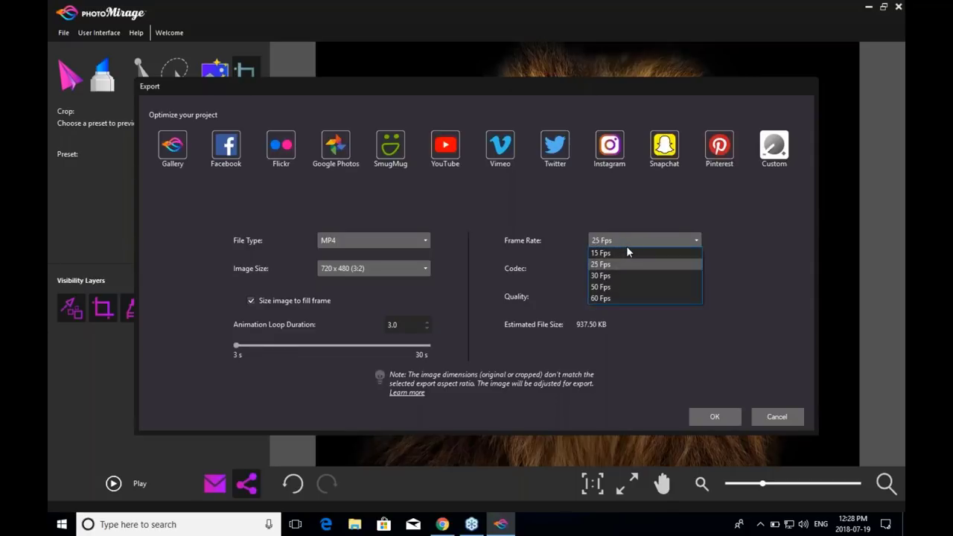
left_click(747, 238)
left_click(692, 297)
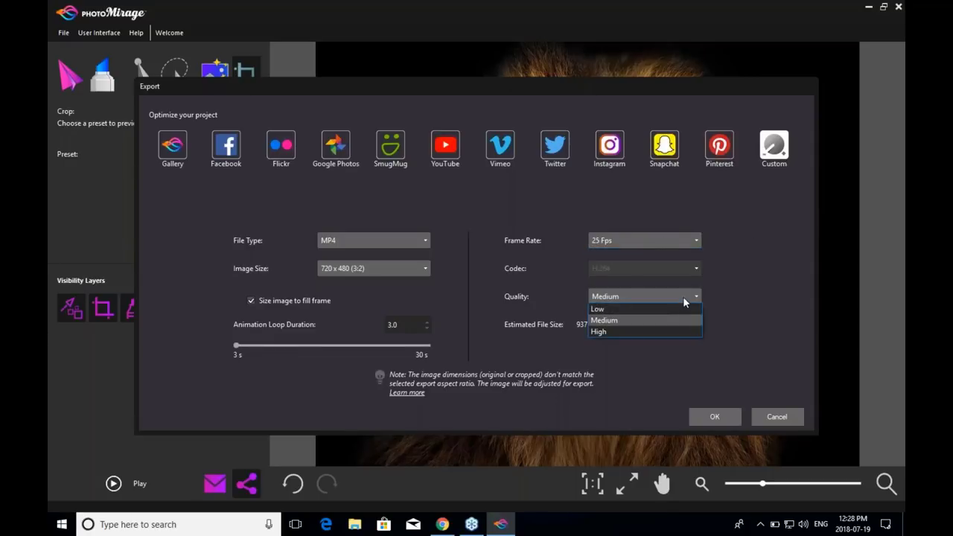
left_click(730, 305)
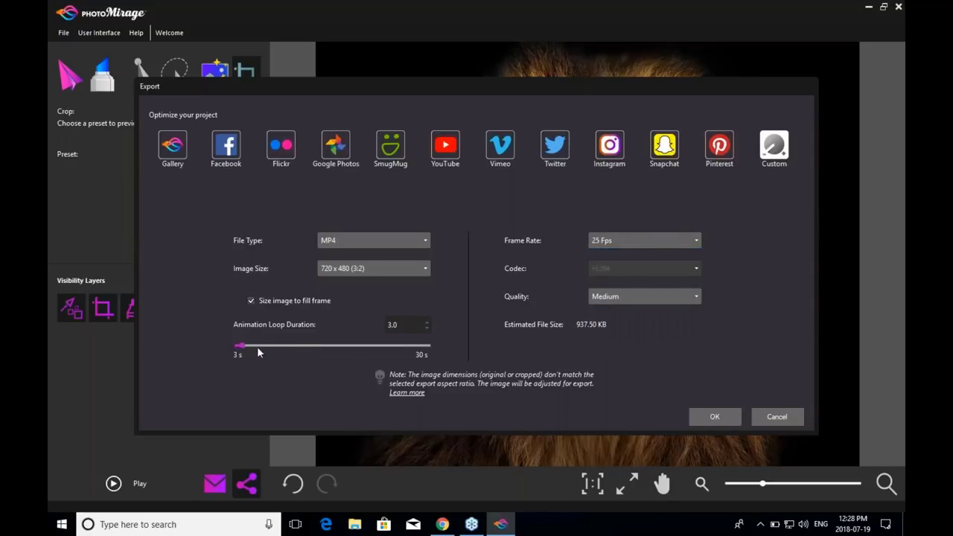
left_click_drag(257, 347, 278, 354)
Examine the Flickr, Google Photos, SmugMug, YouTube, Vimeo, Twitter and Instagram export profiles.
left_click(297, 154)
left_click(339, 153)
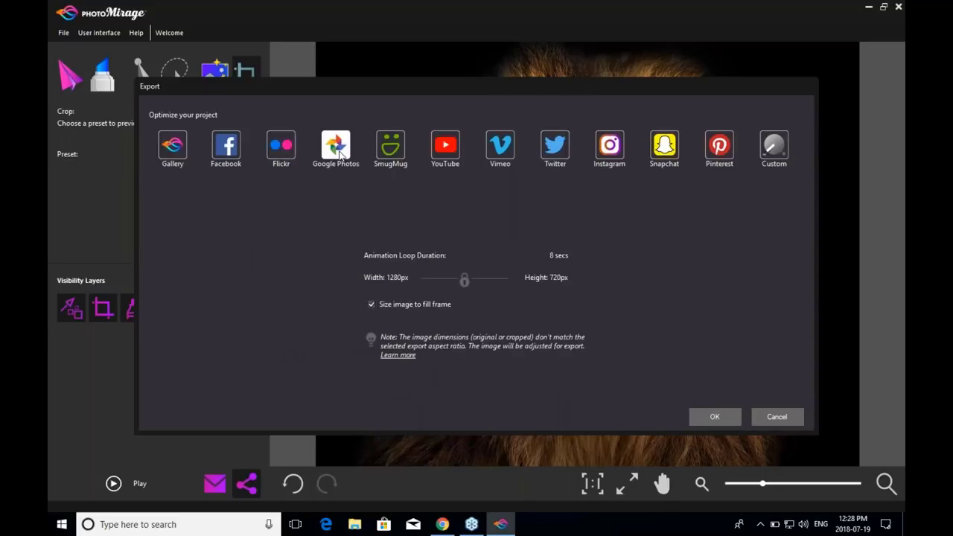
left_click(391, 150)
left_click(447, 150)
left_click(509, 153)
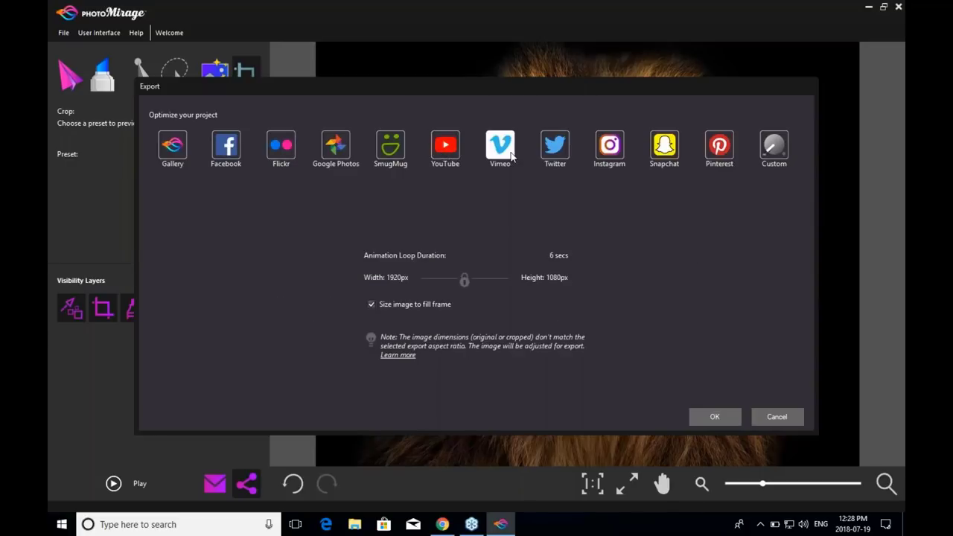
left_click(557, 154)
left_click(625, 153)
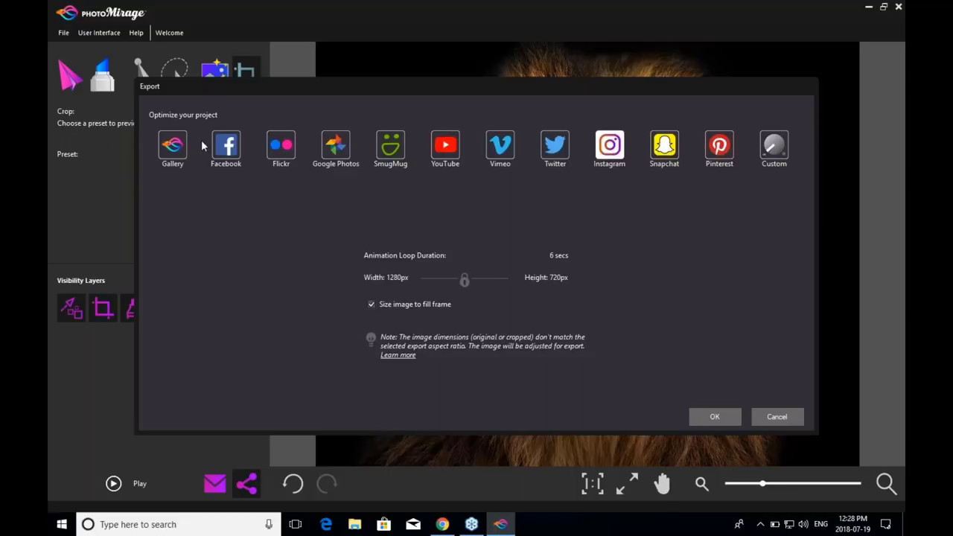
Examine the Gallery export profile and its file-saving dialog, and leave the export settings without exporting.
left_click(171, 151)
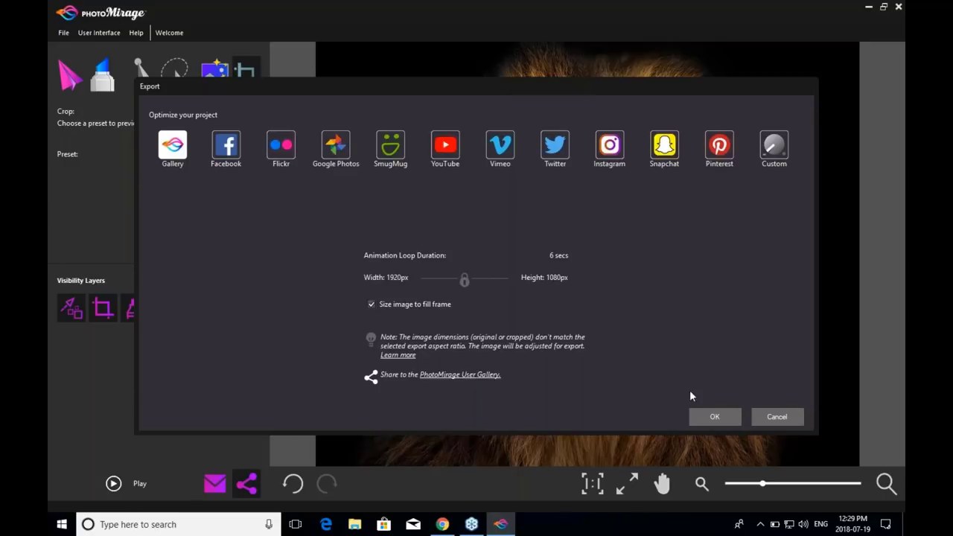
left_click(714, 414)
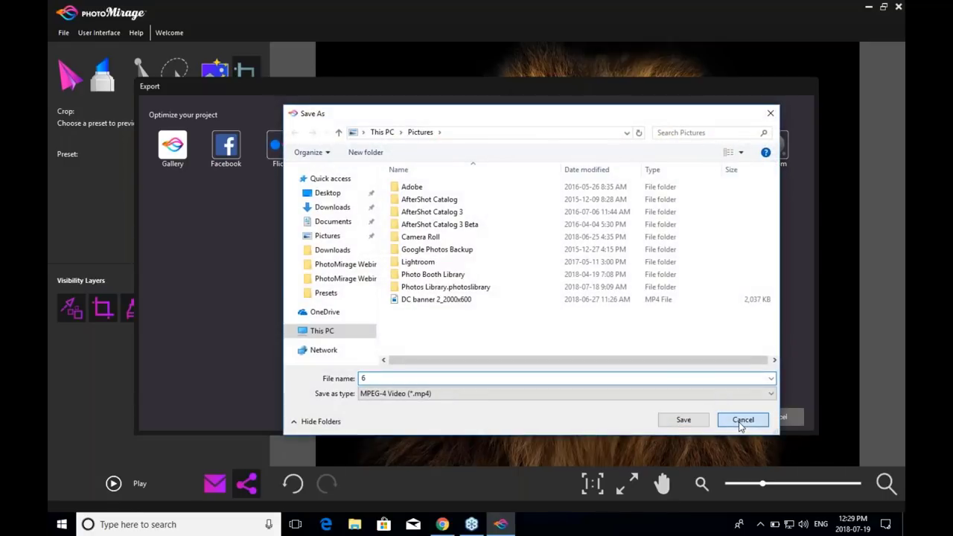
left_click(742, 421)
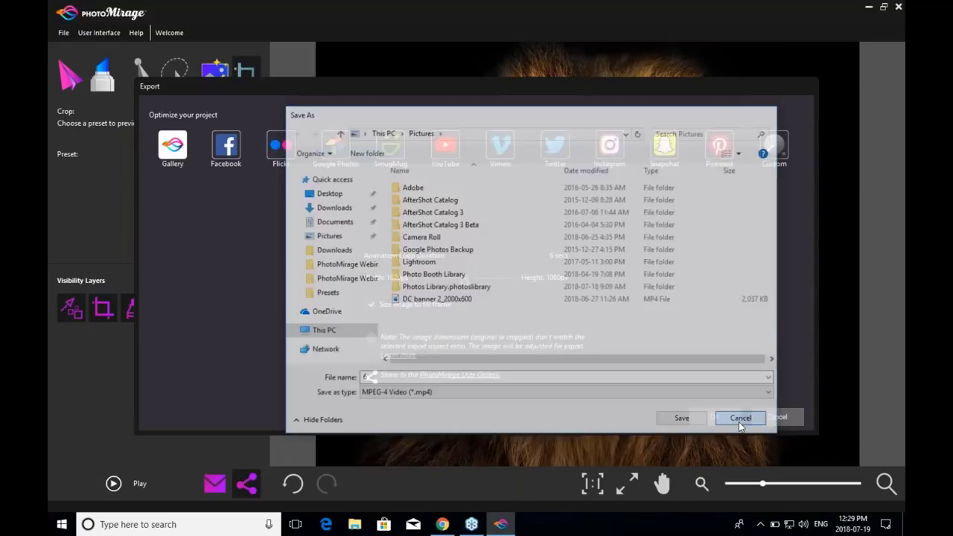
left_click(794, 419)
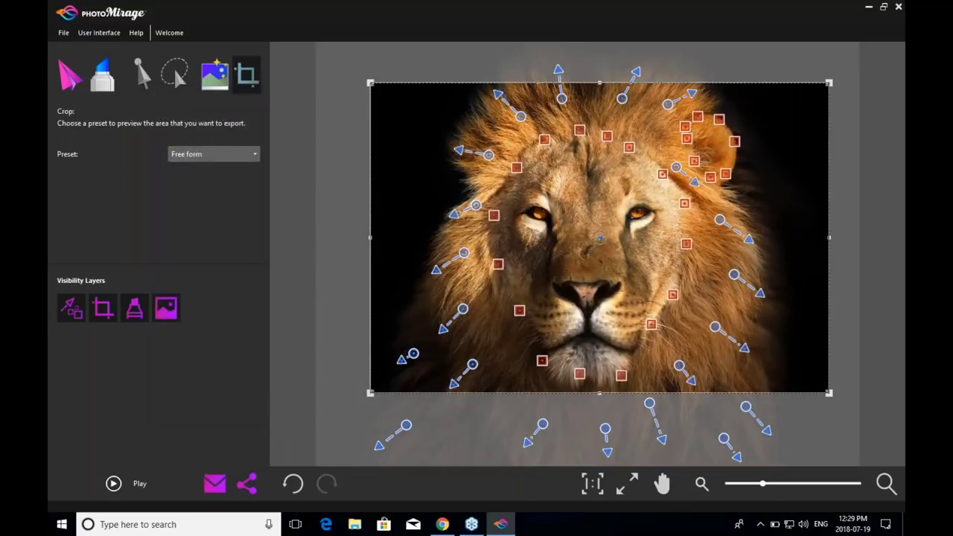
Examine the Save As options for the lion project as a Corel PhotoMirage file, and cancel saving.
left_click(63, 33)
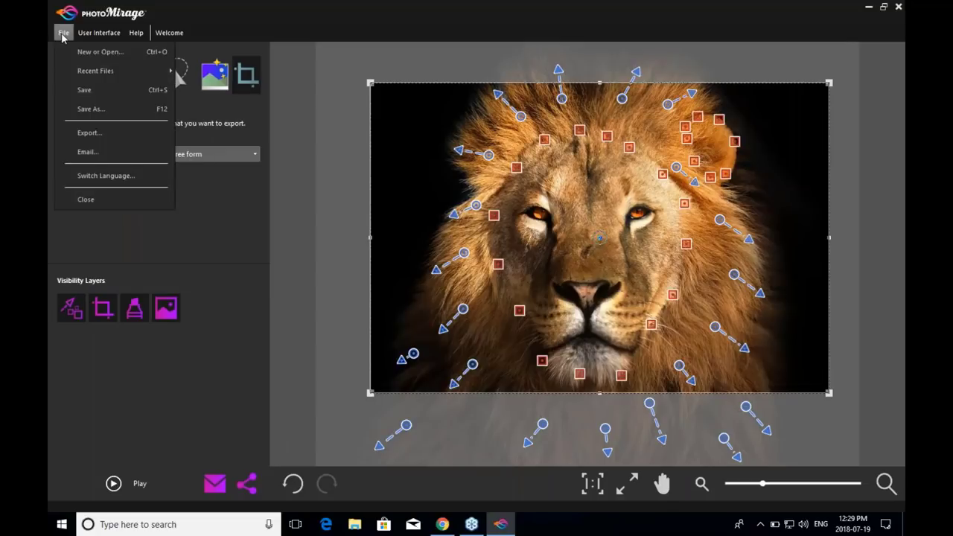
left_click(88, 109)
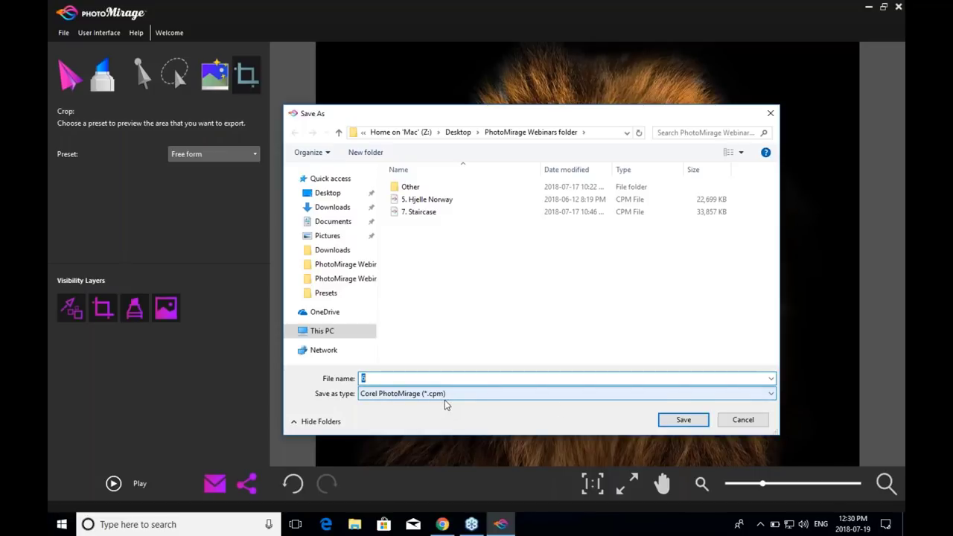
left_click(737, 421)
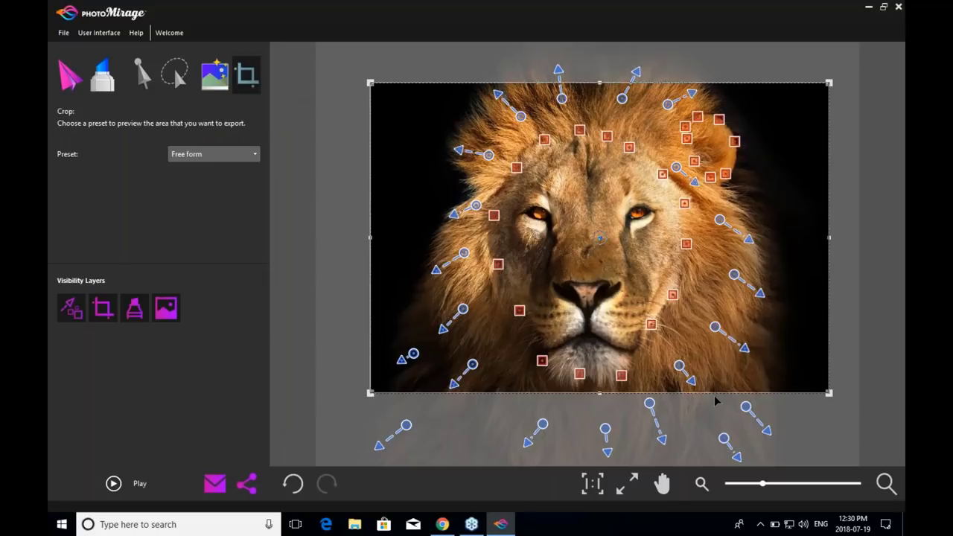
Open the 7. Staircase project from the PhotoMirage Webinars folder in place of the lion picture.
left_click(67, 35)
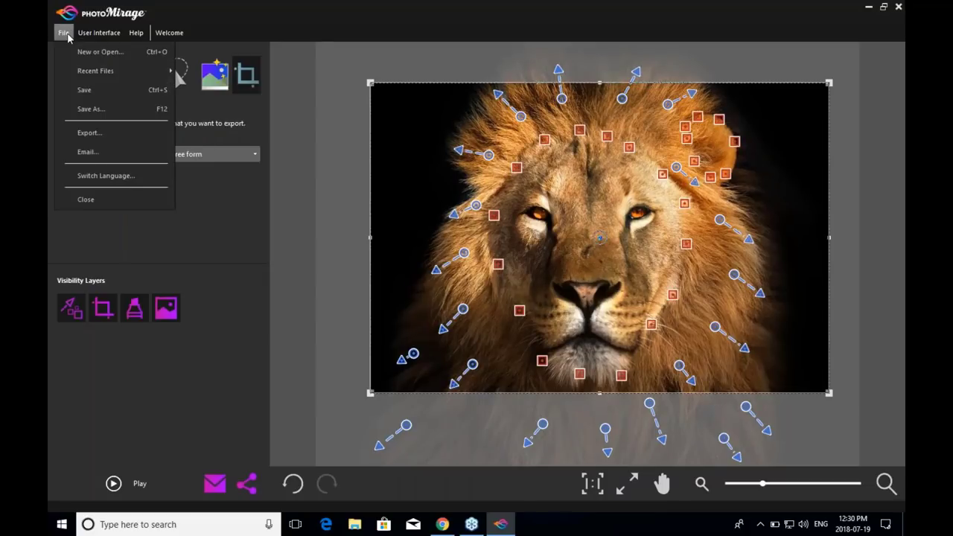
left_click(77, 53)
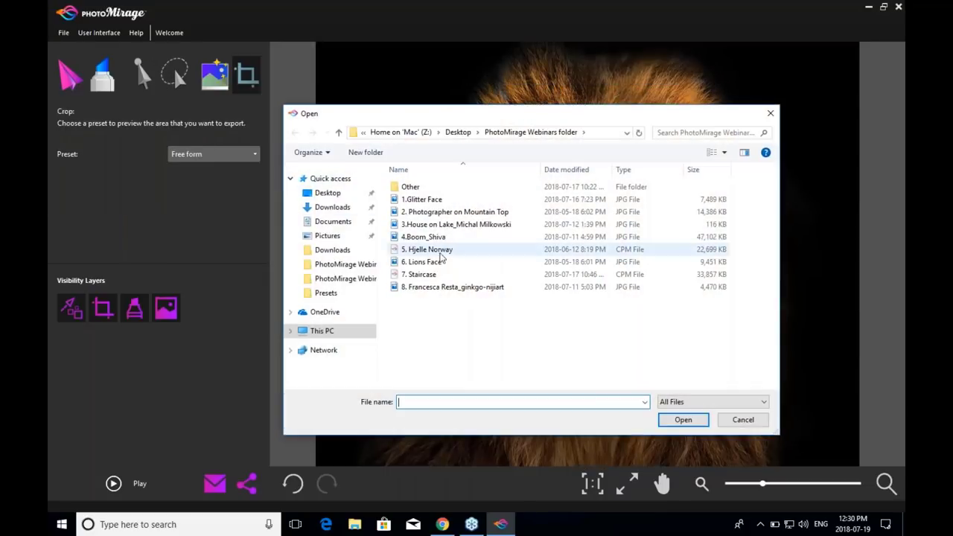
left_click(424, 274)
left_click(682, 419)
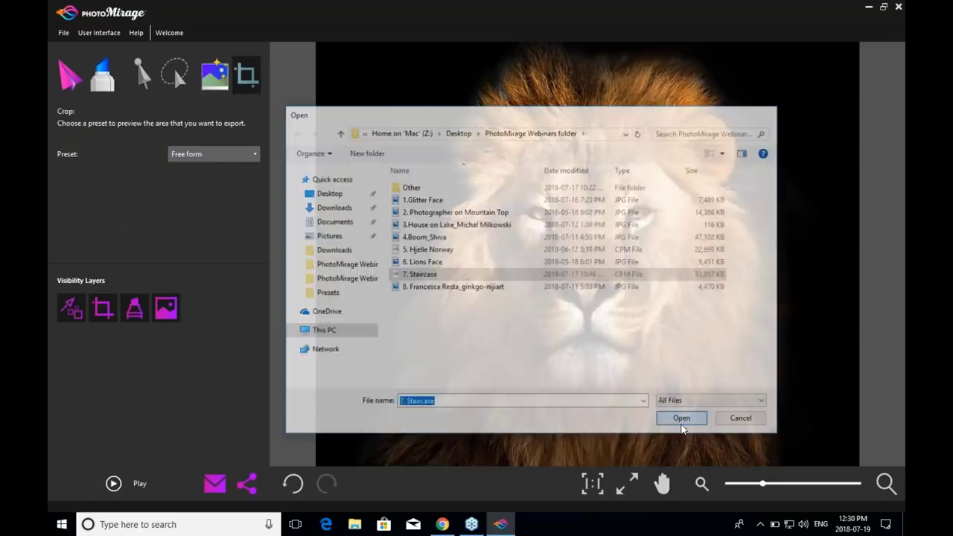
left_click(480, 286)
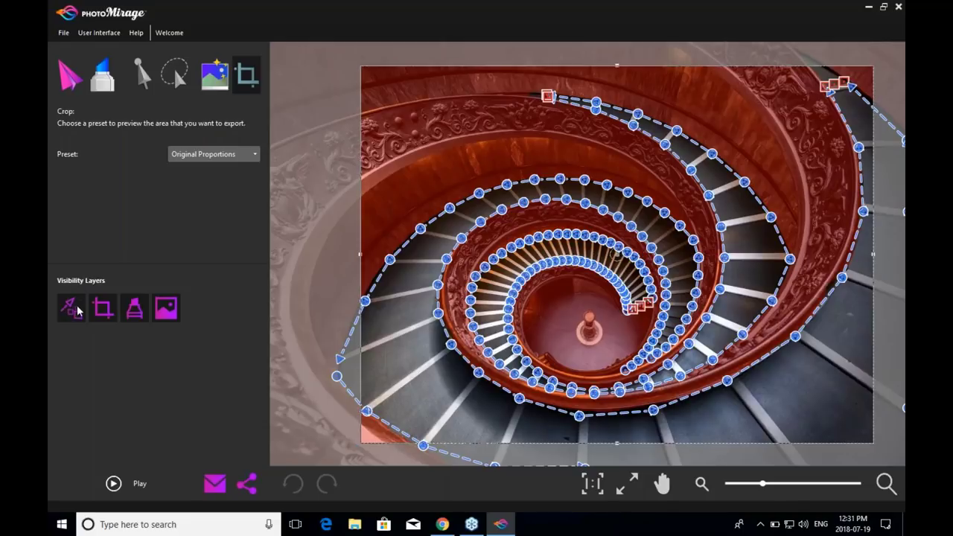
Hide the motion arrows and anchor points layer and the crop layer on the staircase picture.
left_click(77, 311)
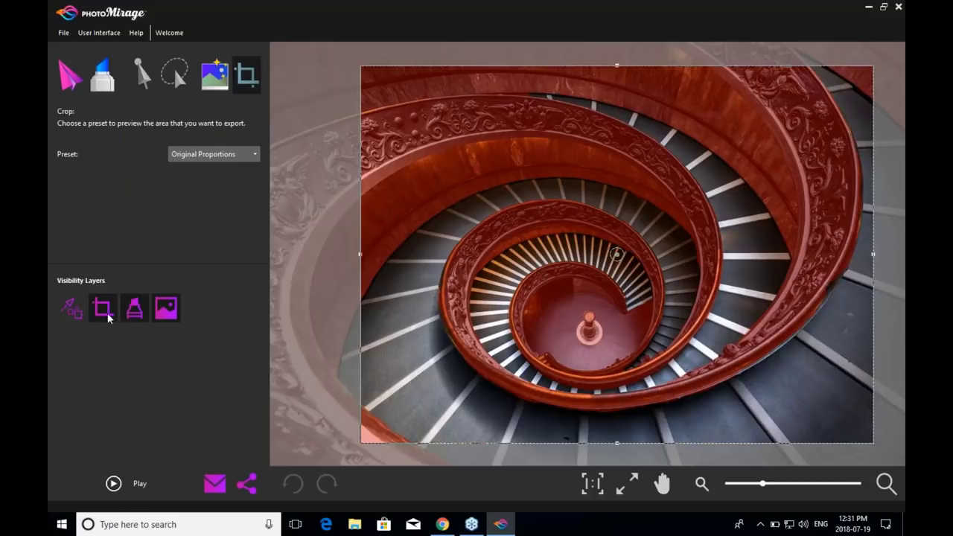
left_click(107, 318)
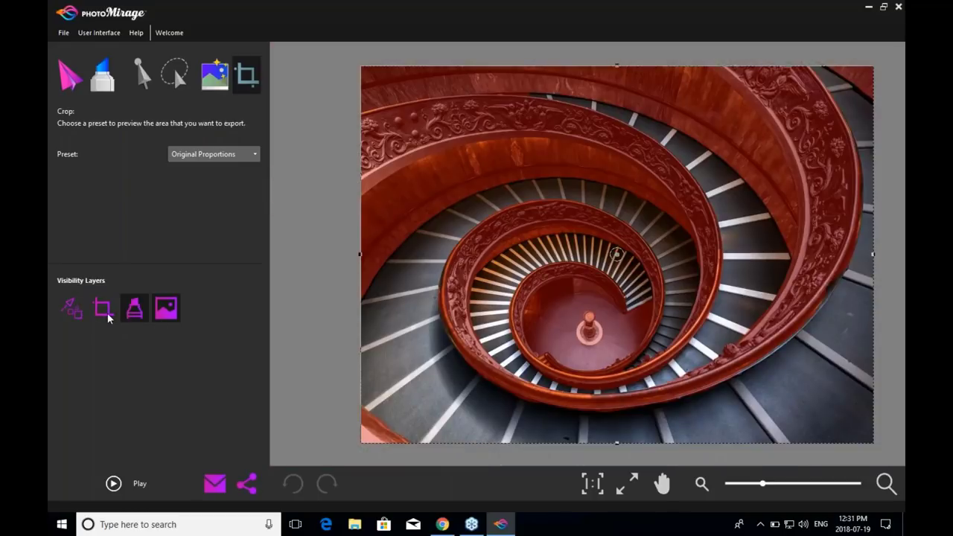